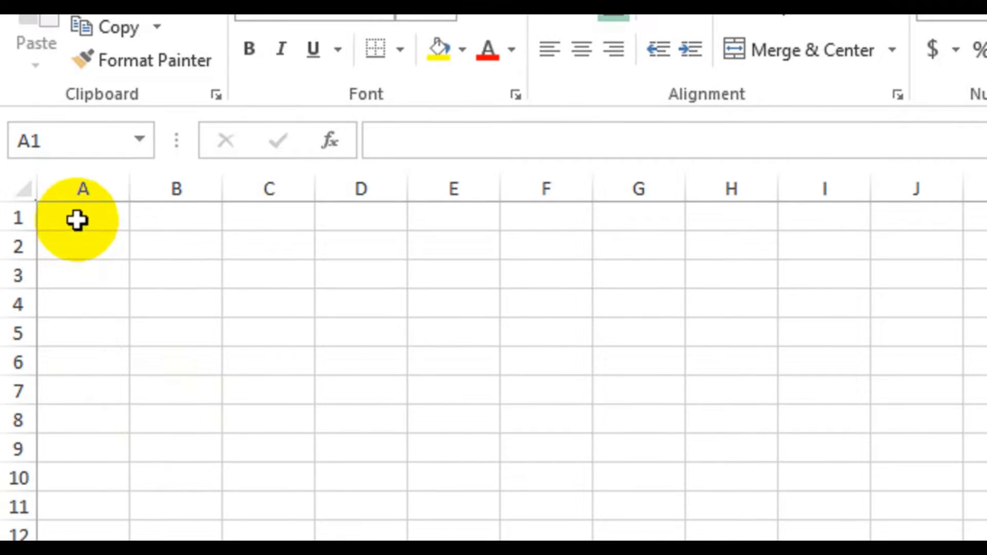
Step: Merge and center the range A1:H4 to make a heading block for the bill
{"action": "left_click_drag", "start_coordinate": [77, 220], "coordinate": [586, 284]}
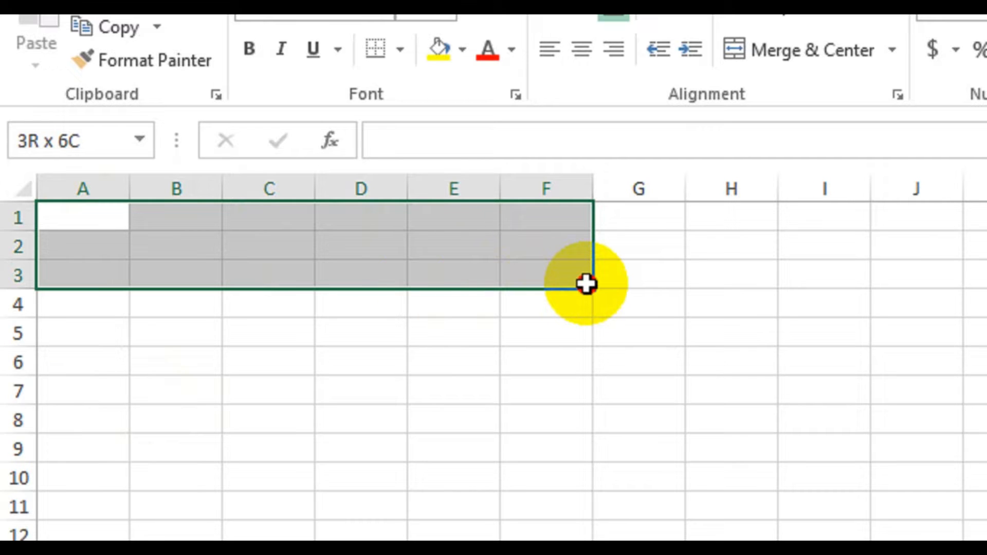
{"action": "left_click_drag", "start_coordinate": [587, 283], "coordinate": [589, 287]}
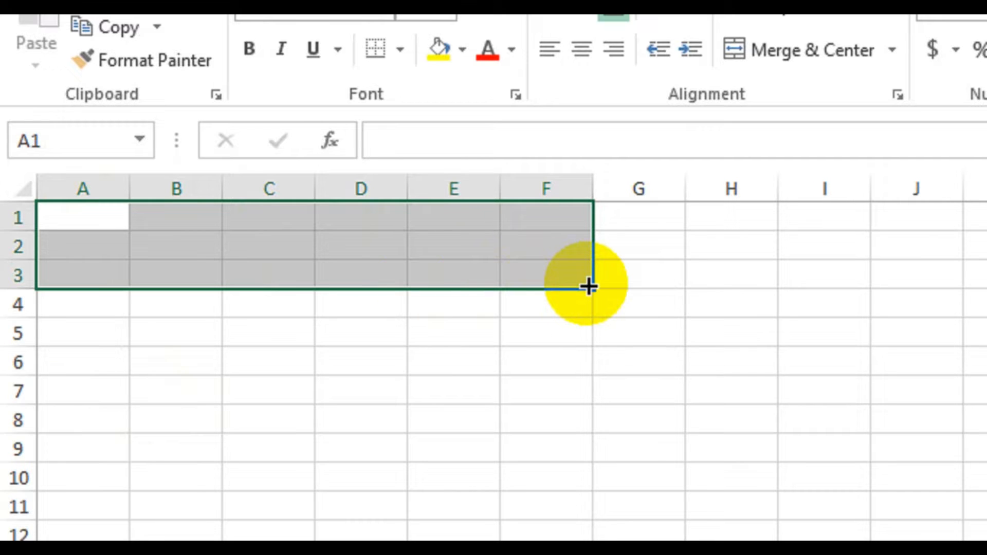
{"action": "left_click_drag", "start_coordinate": [82, 219], "coordinate": [754, 295]}
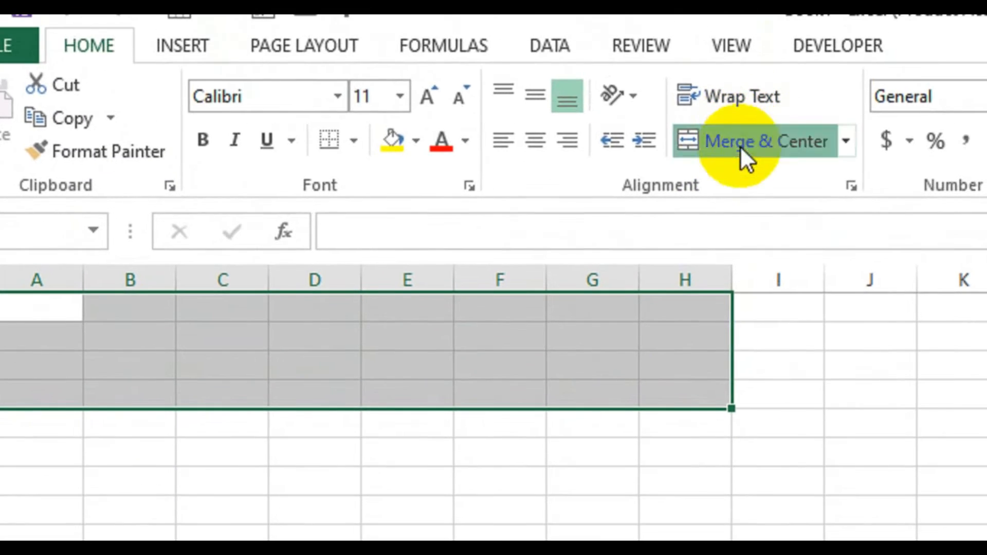
{"action": "left_click", "coordinate": [756, 112]}
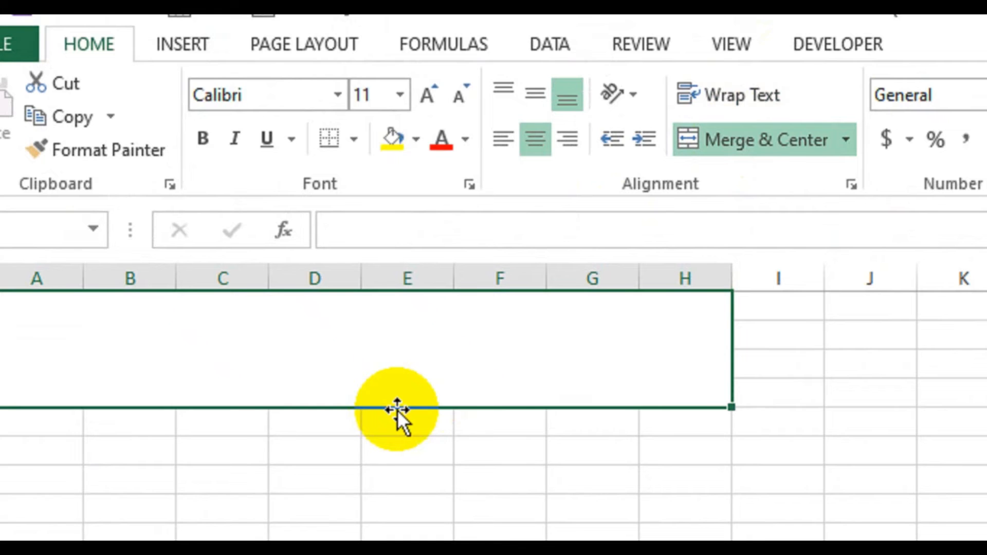
Step: Enter the title "Pharmacy Bill" in the merged heading cell
{"action": "type", "text": "Ph"}
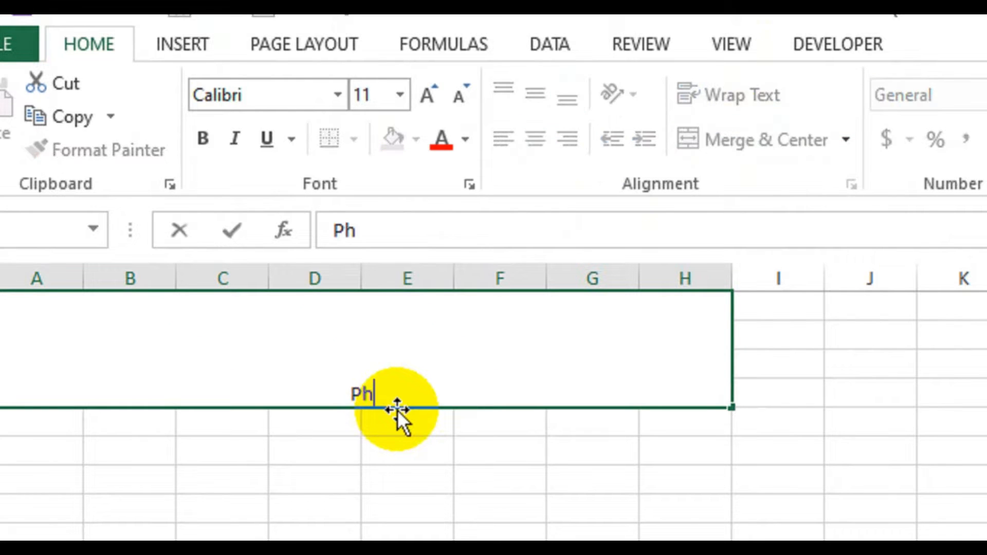
{"action": "type", "text": "armacy"}
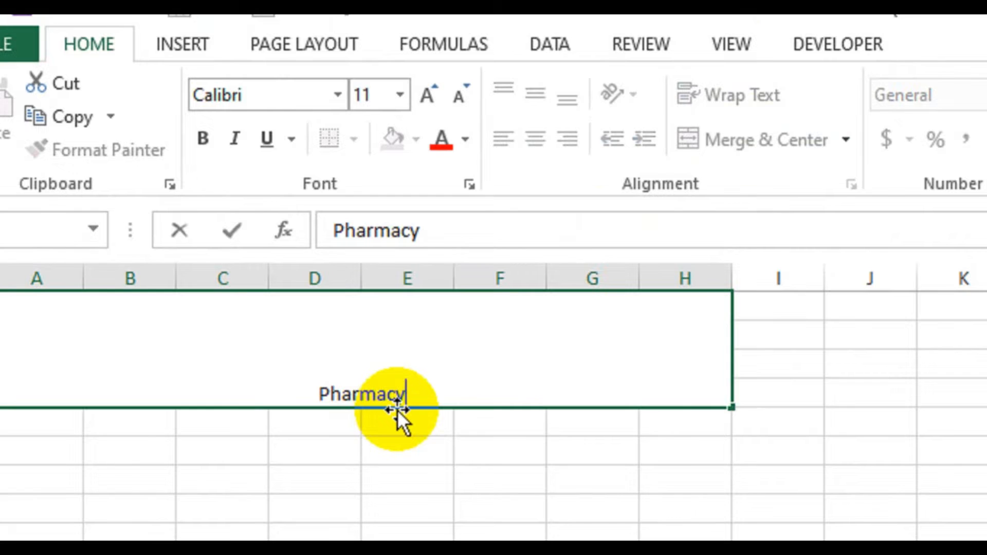
{"action": "type", "text": " Bill"}
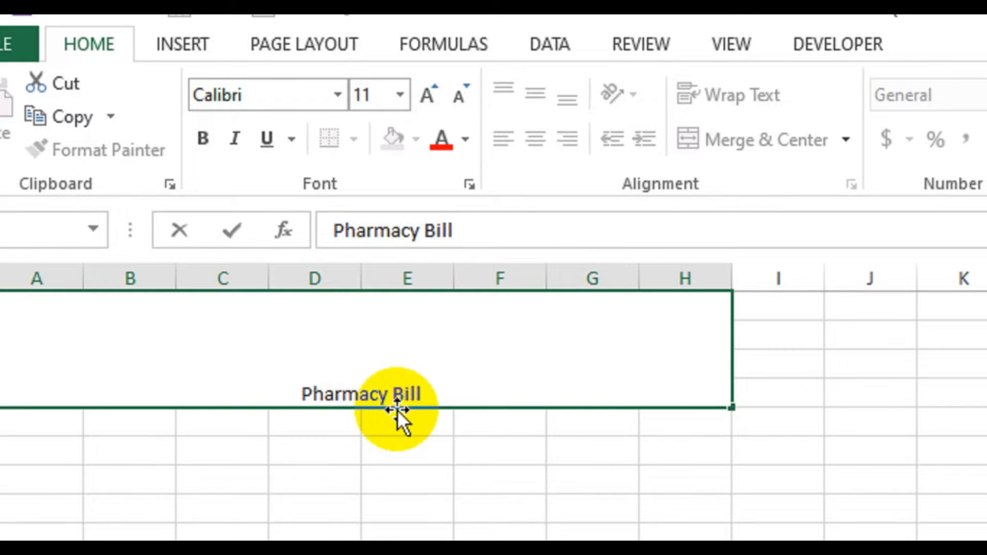
{"action": "key", "text": "Return"}
Step: Format the Pharmacy Bill title as vertically centered, bold text with a font size of 48
{"action": "left_click", "coordinate": [334, 392]}
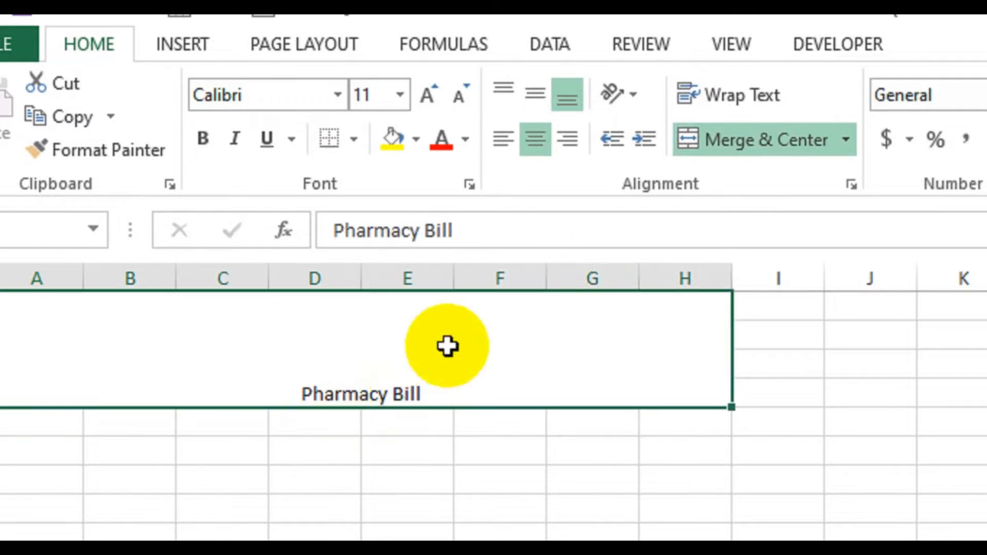
{"action": "left_click", "coordinate": [525, 96]}
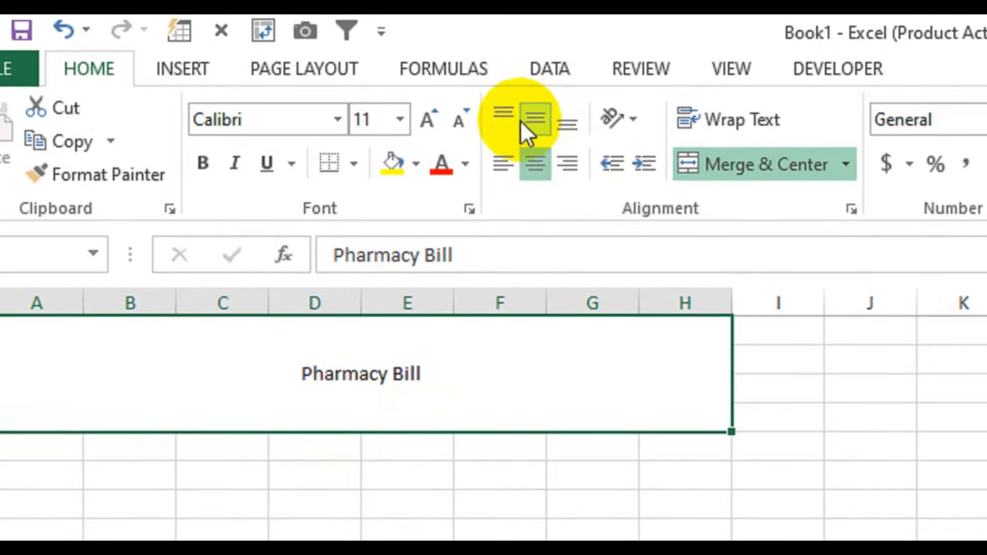
{"action": "left_click", "coordinate": [424, 118]}
{"action": "left_click", "coordinate": [425, 118]}
{"action": "left_click", "coordinate": [425, 119]}
{"action": "left_click", "coordinate": [425, 119]}
{"action": "left_click", "coordinate": [425, 119]}
{"action": "left_click", "coordinate": [425, 119]}
{"action": "left_click", "coordinate": [425, 119]}
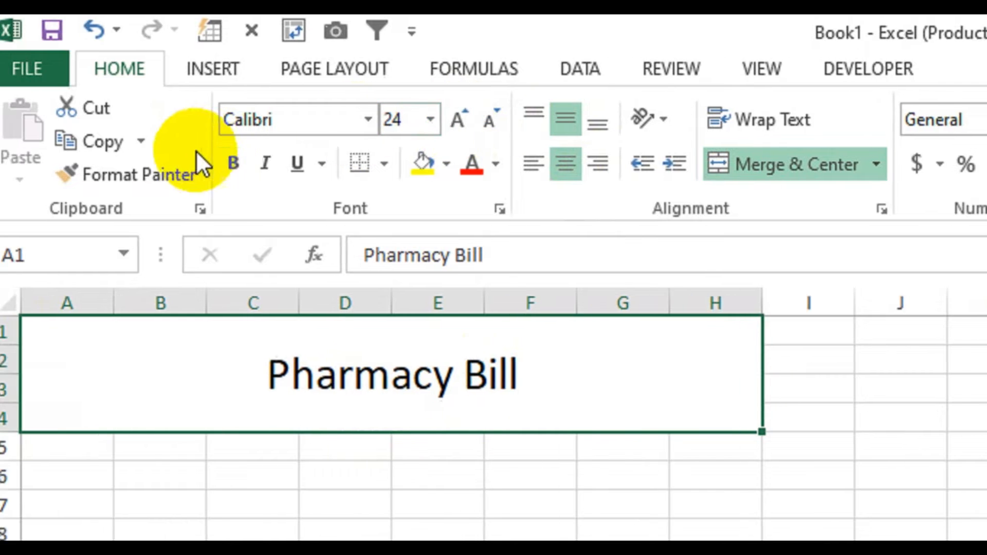
{"action": "left_click", "coordinate": [233, 163]}
{"action": "left_click", "coordinate": [458, 119]}
{"action": "left_click", "coordinate": [458, 118]}
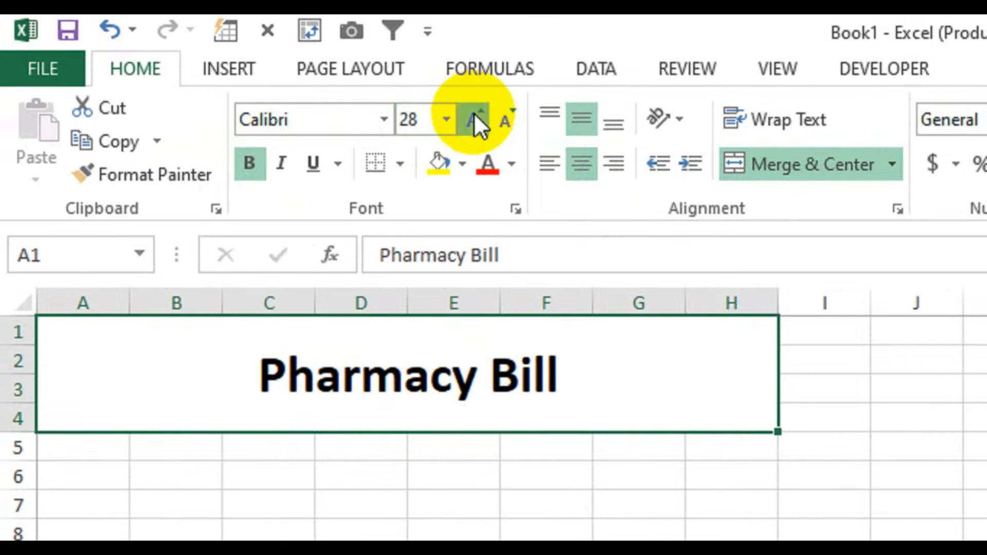
{"action": "left_click", "coordinate": [474, 119]}
{"action": "left_click", "coordinate": [473, 118]}
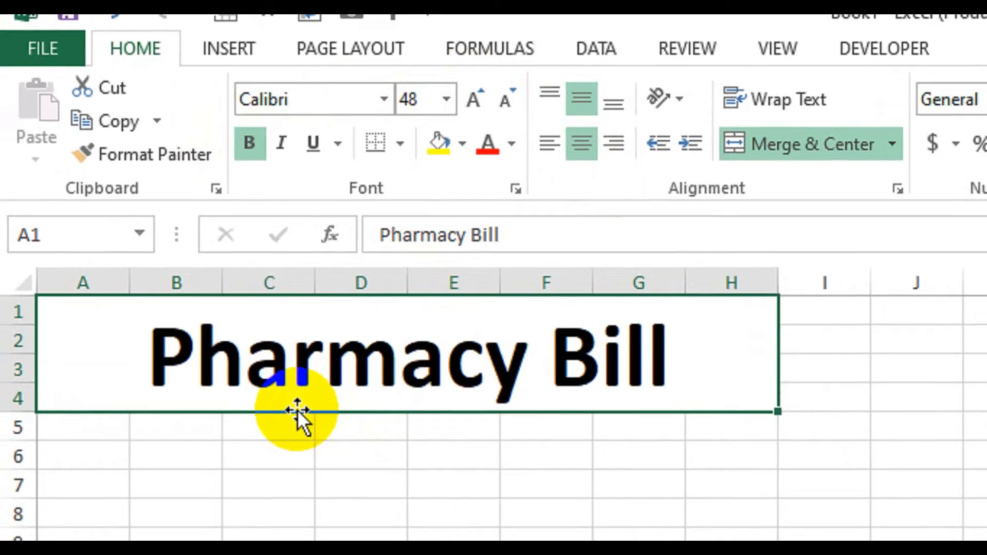
Step: Merge and center A5:H6 below the title and enter the pharmacy's address there, preceded by the label "Address:"
{"action": "left_click_drag", "start_coordinate": [95, 421], "coordinate": [700, 463]}
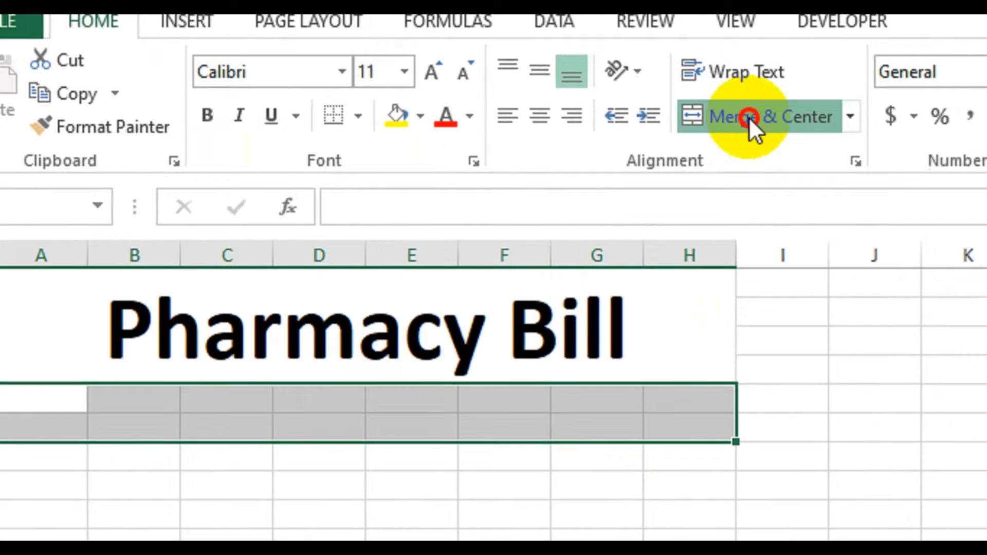
{"action": "left_click", "coordinate": [794, 91]}
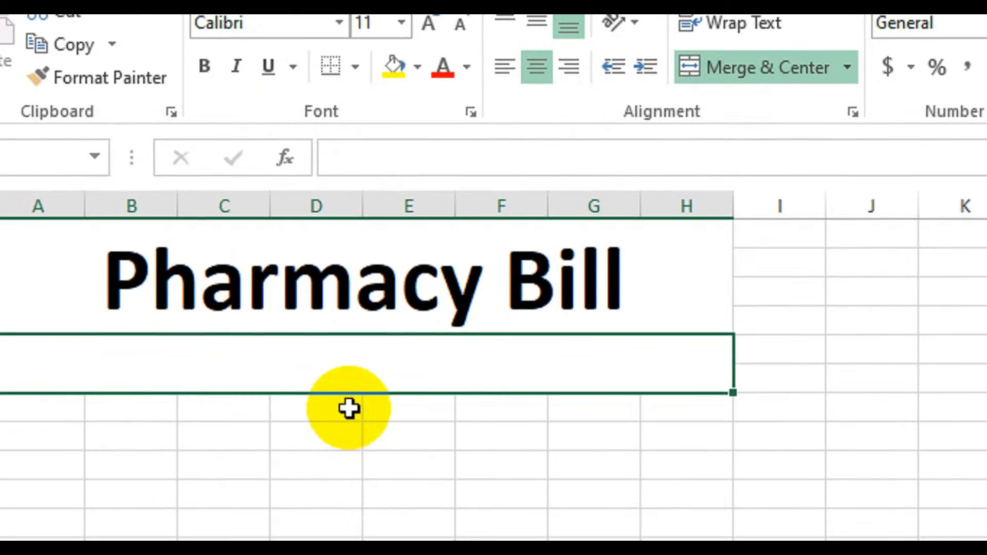
{"action": "type", "text": "Add"}
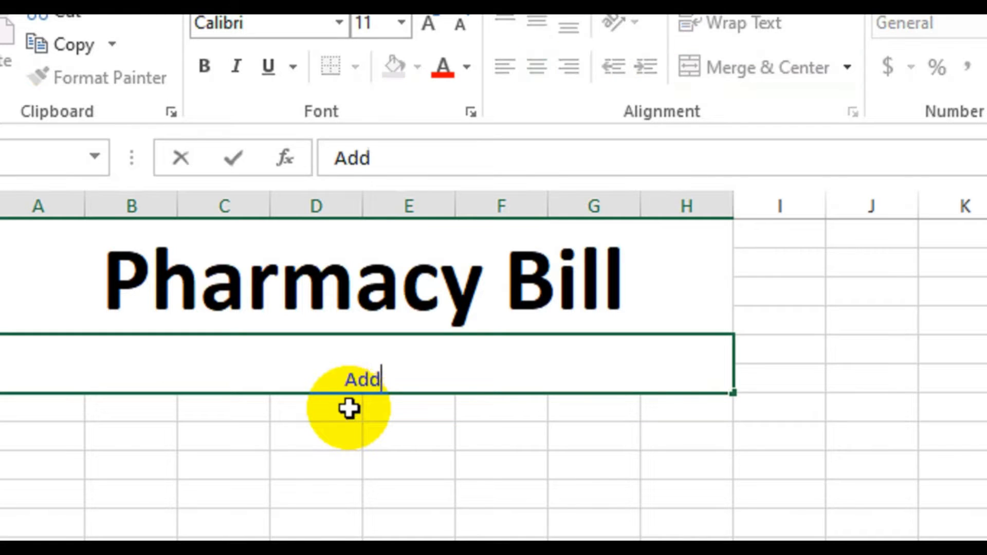
{"action": "type", "text": "ress:"}
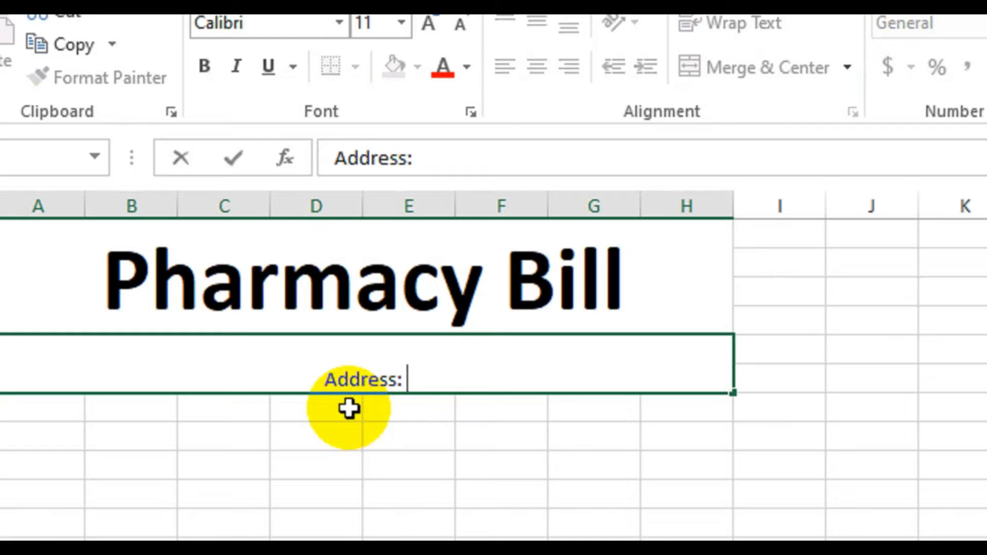
{"action": "type", "text": " Block "}
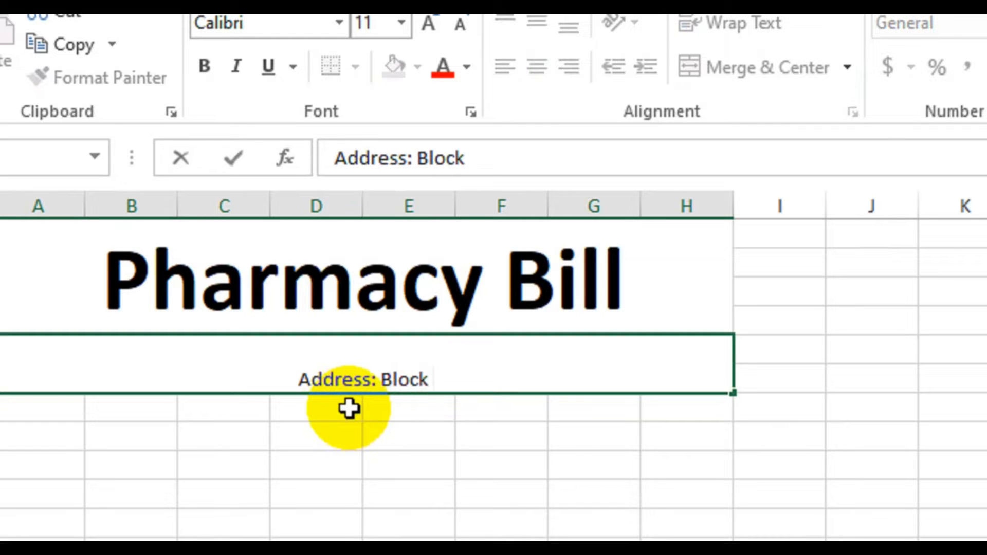
{"action": "type", "text": "A"}
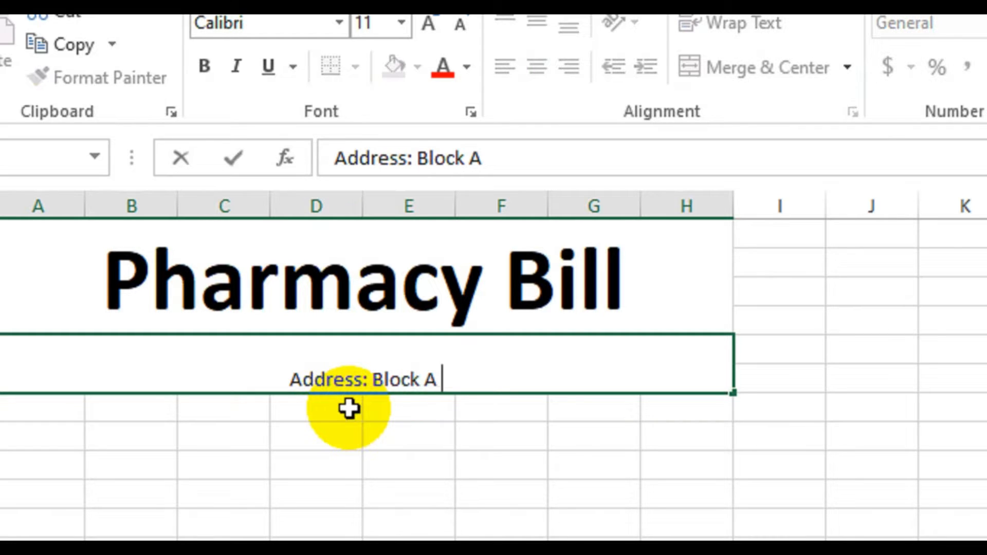
{"action": "type", "text": " Street"}
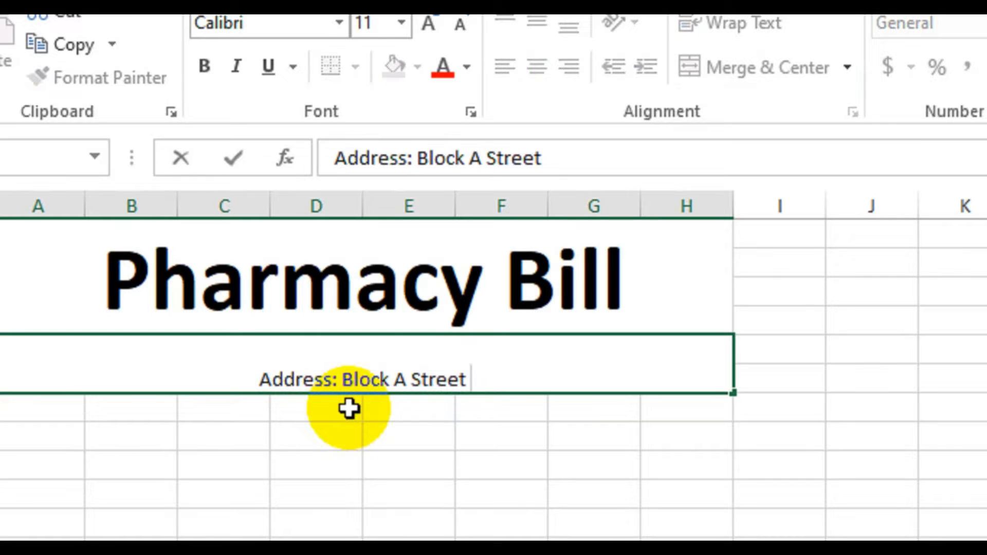
{"action": "type", "text": "# 05"}
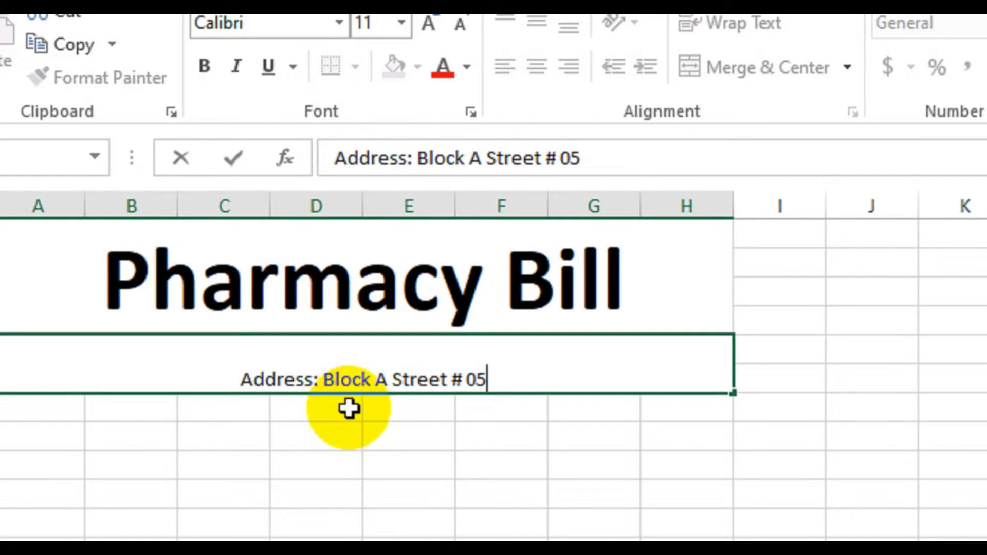
{"action": "key", "text": "Return"}
Step: Center the address line vertically, make it bold and increase its font size by one step
{"action": "left_click", "coordinate": [379, 377]}
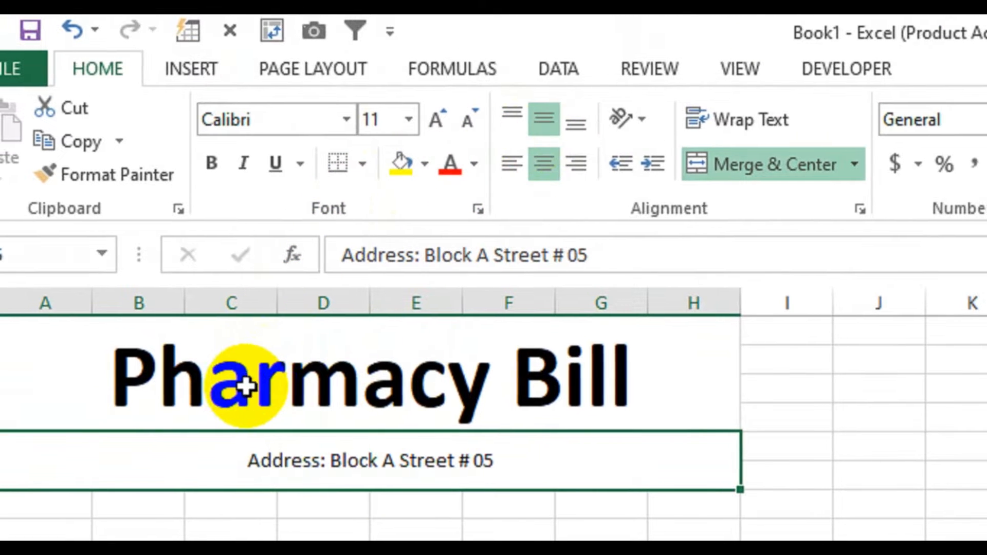
{"action": "left_click", "coordinate": [205, 163]}
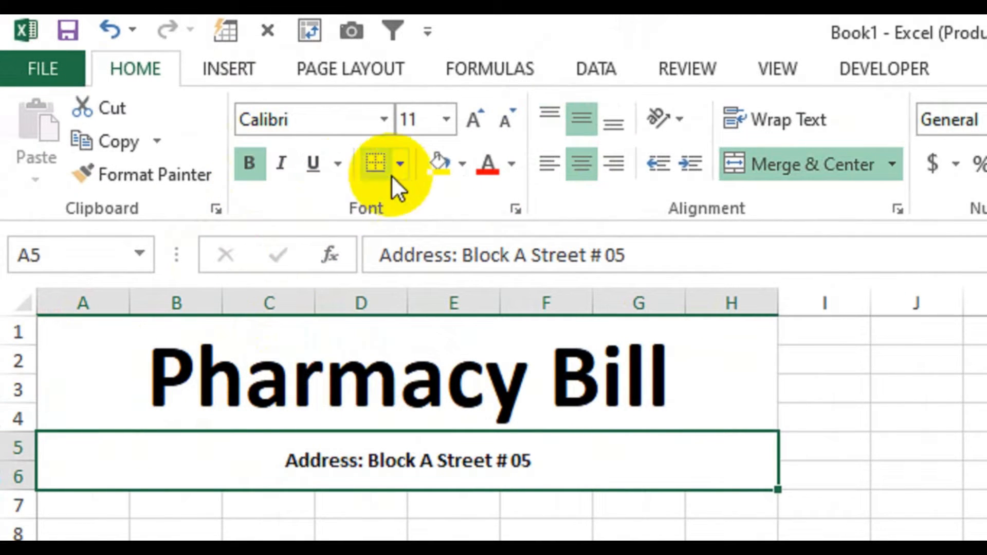
{"action": "left_click", "coordinate": [475, 119]}
{"action": "left_click", "coordinate": [404, 449]}
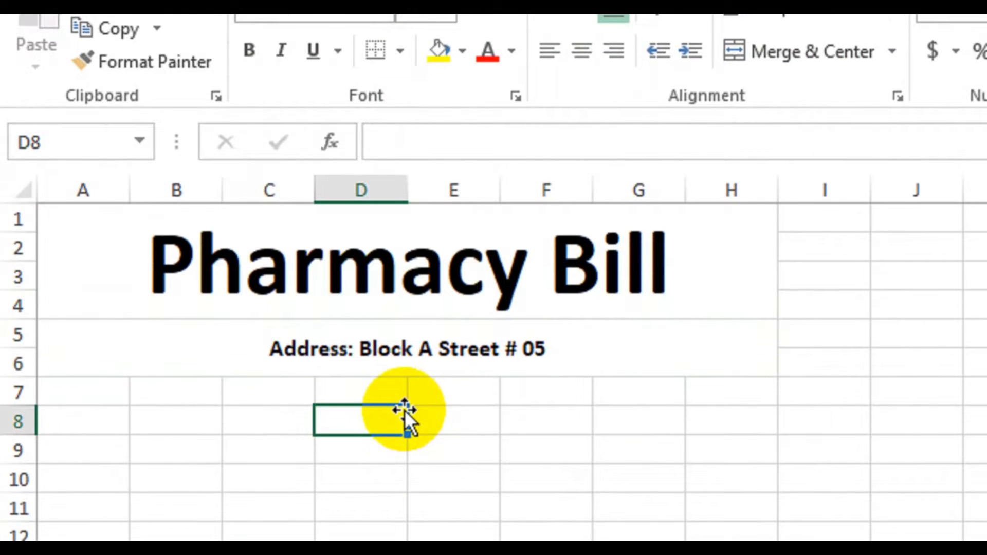
Step: Enter the column heading "Invoice #" in cell A8, leaving row 7 blank
{"action": "left_click_drag", "start_coordinate": [82, 392], "coordinate": [732, 386]}
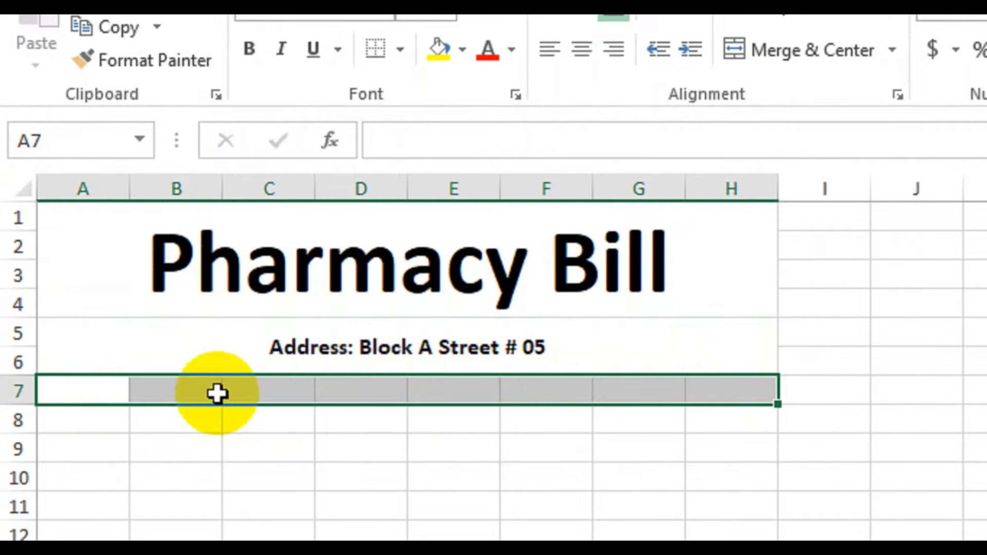
{"action": "left_click", "coordinate": [110, 425]}
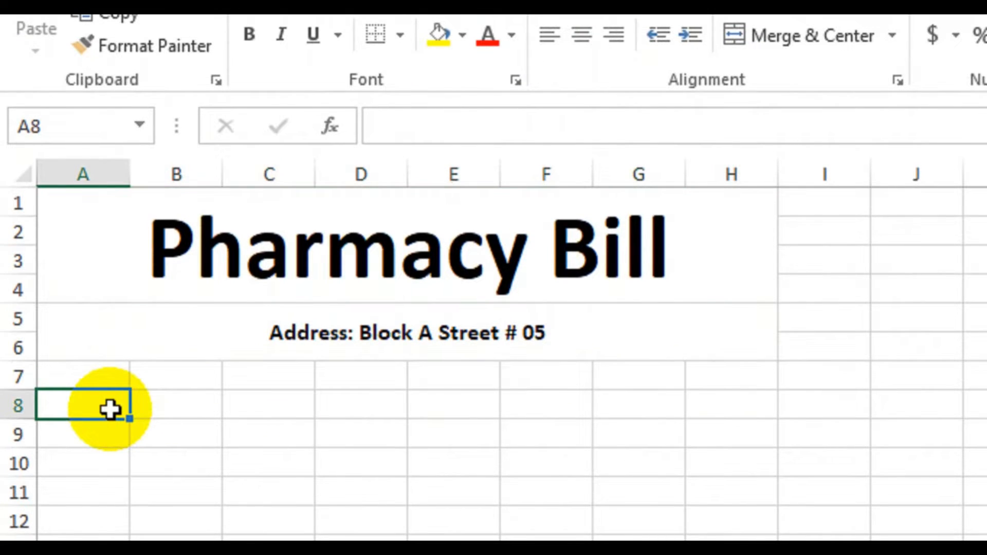
{"action": "type", "text": "Invoice"}
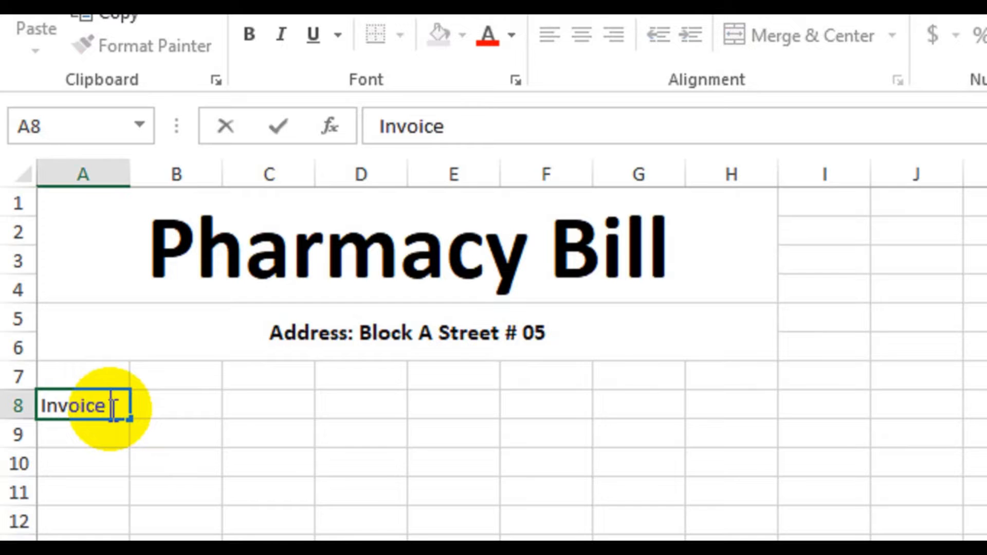
{"action": "type", "text": " #"}
{"action": "key", "text": "Return"}
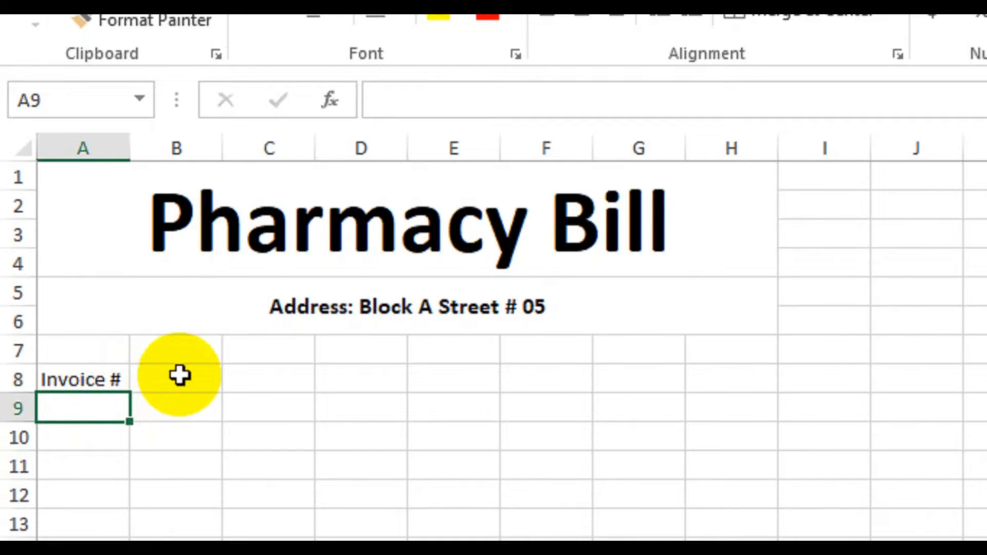
Step: Merge and center B8:D8 and enter the column heading "Descriptions"
{"action": "left_click_drag", "start_coordinate": [178, 378], "coordinate": [339, 380]}
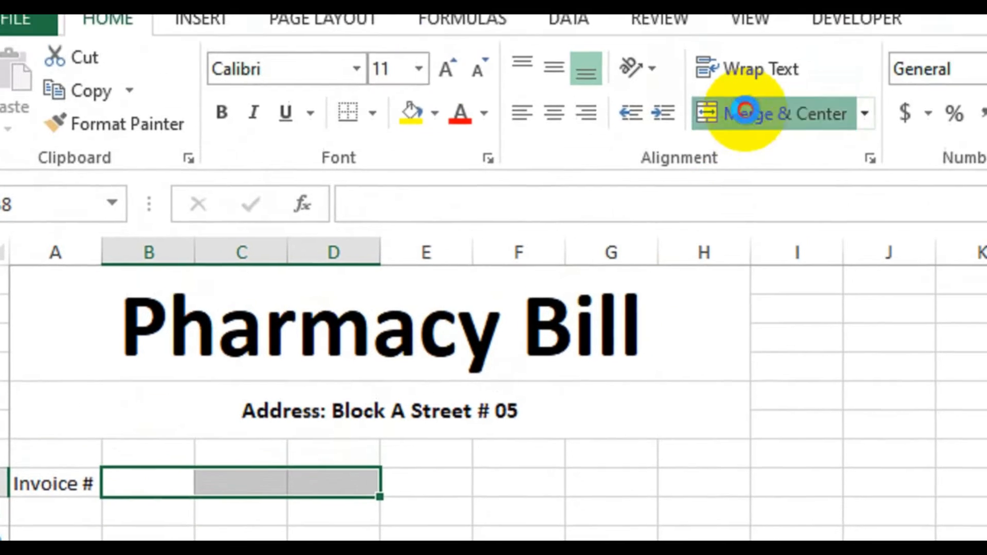
{"action": "left_click", "coordinate": [771, 22]}
{"action": "type", "text": "D"}
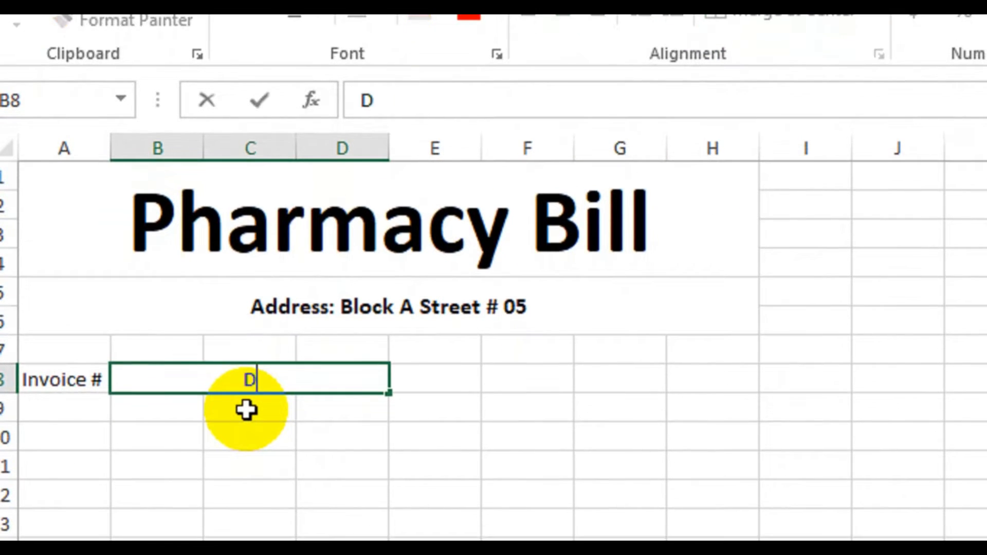
{"action": "type", "text": "escriptions"}
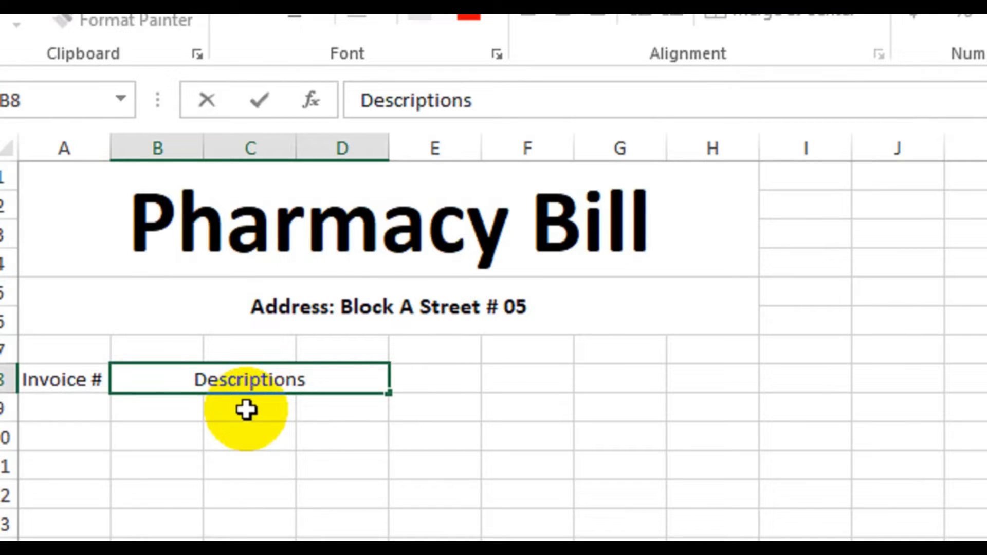
{"action": "key", "text": "Return"}
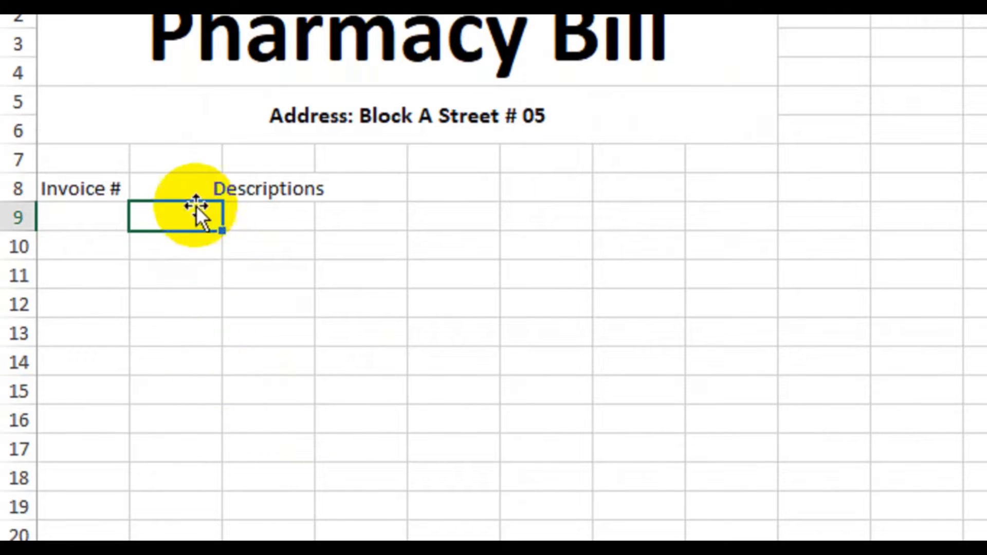
Step: Merge columns B to D across each row from 9 to 16 under the Descriptions heading
{"action": "left_click", "coordinate": [272, 189]}
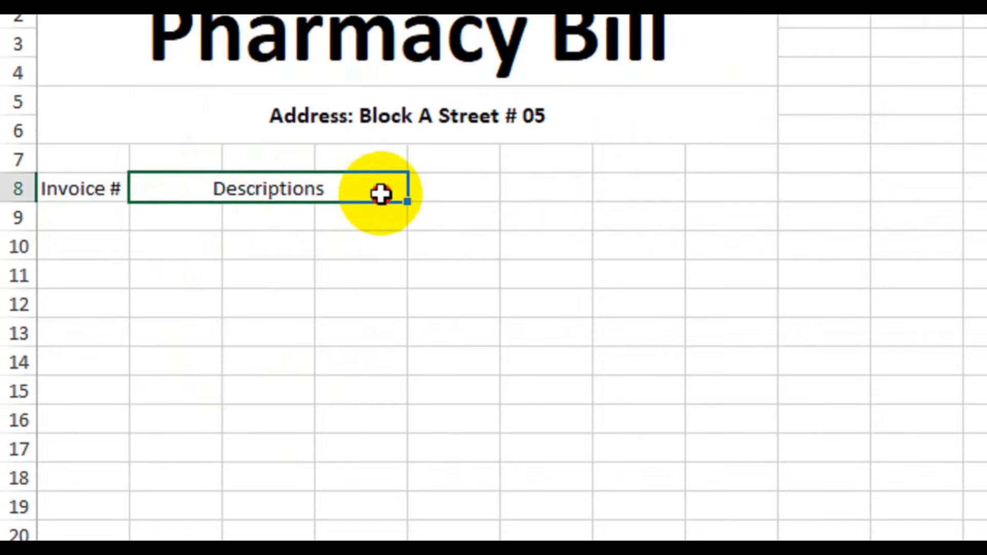
{"action": "left_click_drag", "start_coordinate": [175, 216], "coordinate": [339, 407]}
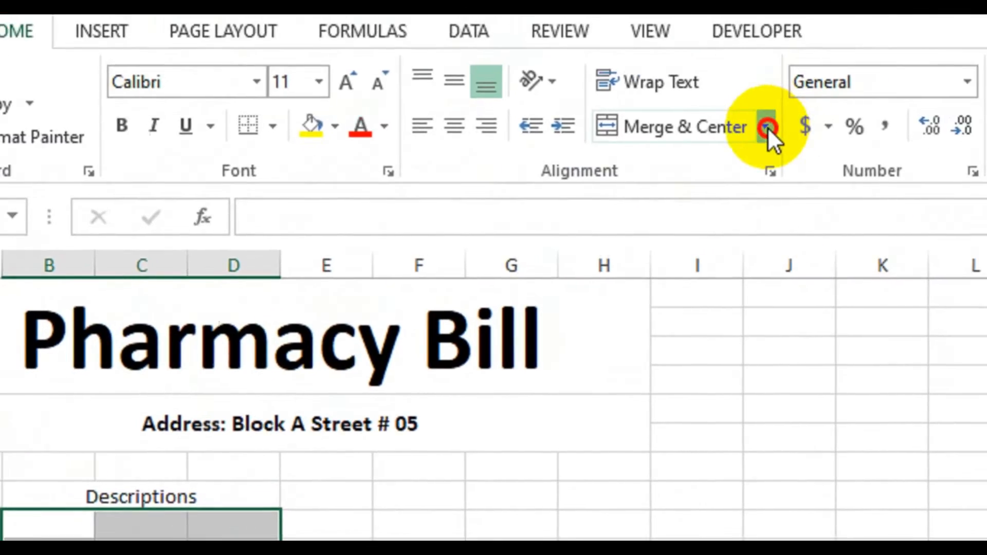
{"action": "left_click", "coordinate": [767, 127]}
{"action": "left_click", "coordinate": [733, 198]}
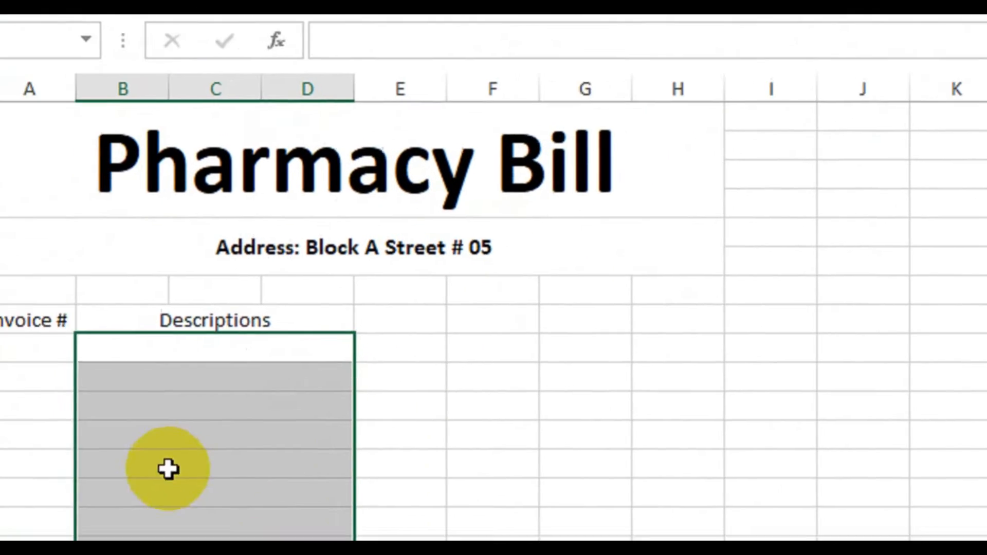
{"action": "left_click", "coordinate": [167, 470]}
{"action": "left_click_drag", "start_coordinate": [230, 348], "coordinate": [226, 500]}
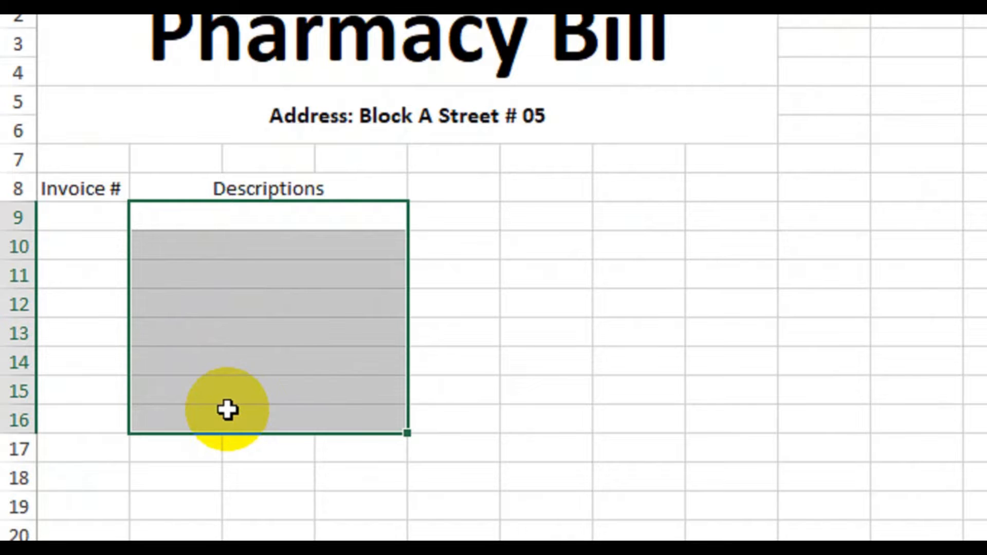
{"action": "left_click", "coordinate": [461, 198]}
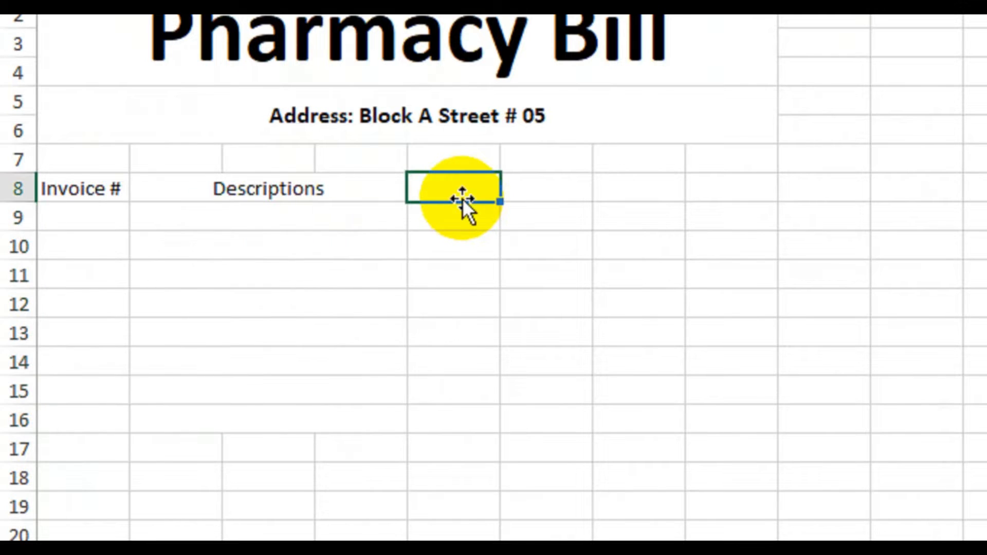
Step: Enter the column headings "Rate", "Qty", "Tax" and "Amount" in cells E8 to H8
{"action": "type", "text": "Rate"}
{"action": "key", "text": "Tab"}
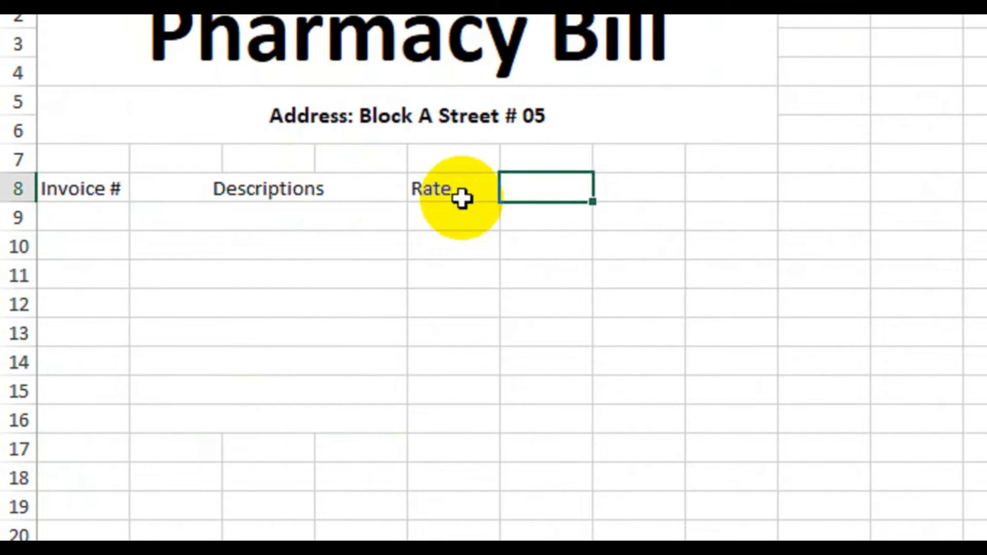
{"action": "type", "text": "Qty"}
{"action": "key", "text": "Tab"}
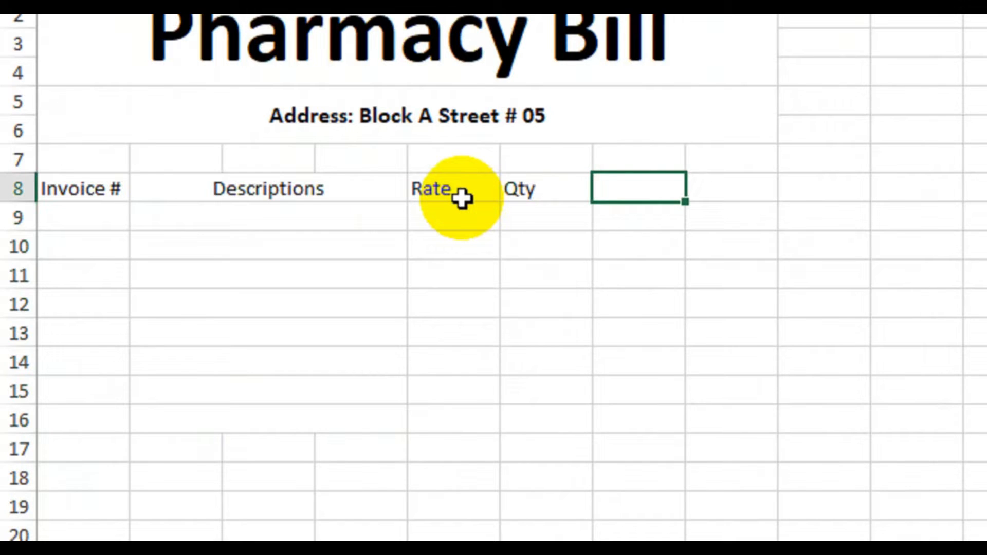
{"action": "type", "text": "Tax"}
{"action": "key", "text": "Tab"}
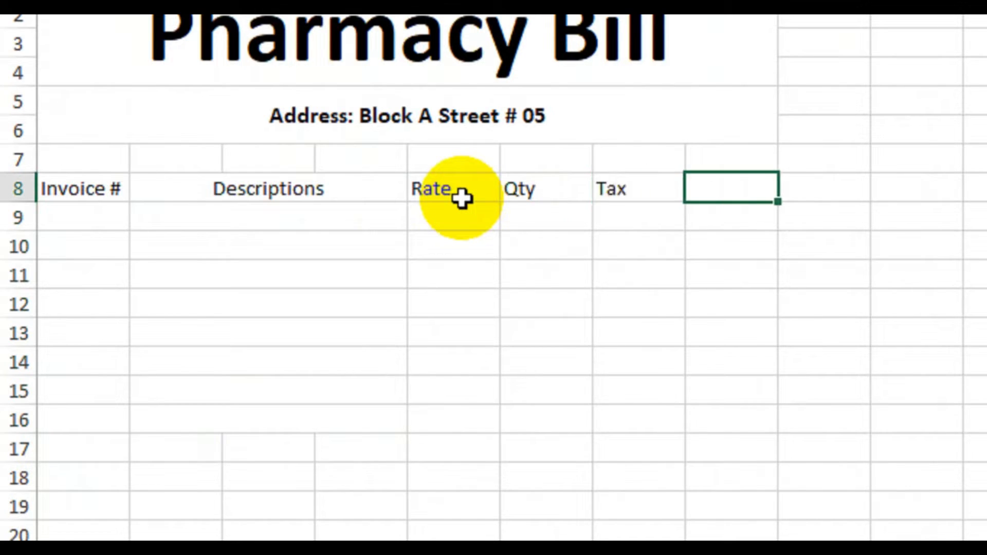
{"action": "type", "text": "Amount"}
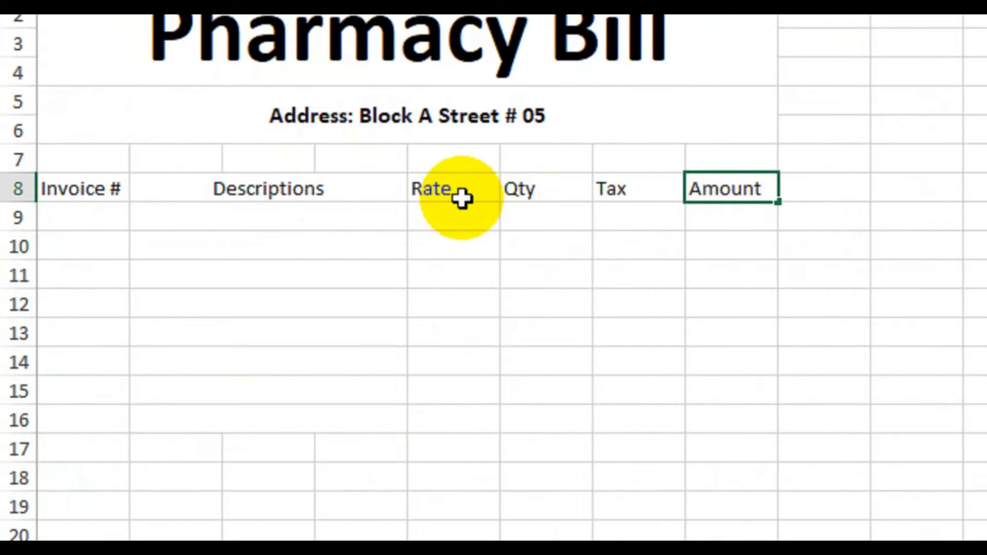
{"action": "key", "text": "Return"}
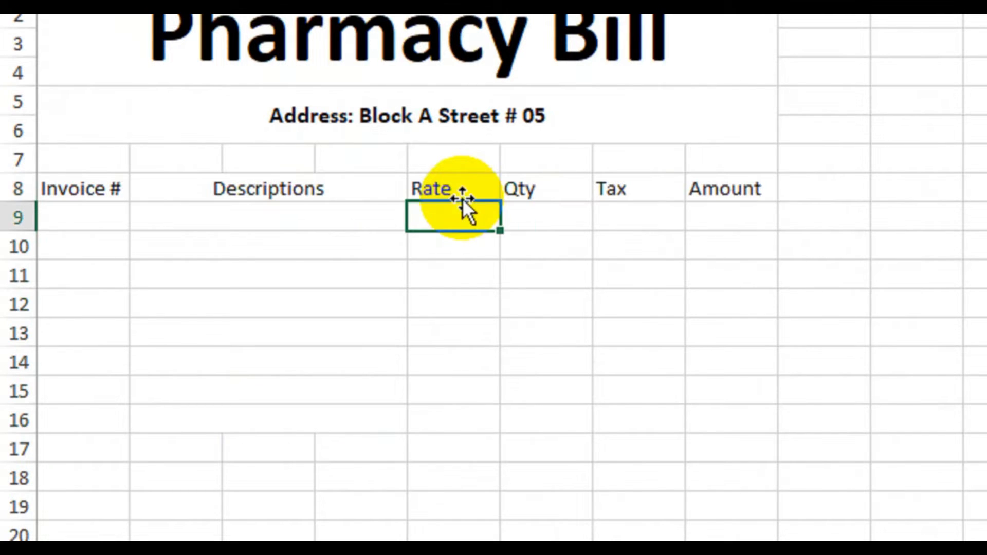
Step: Apply all borders to the invoice table range A8:H16
{"action": "left_click_drag", "start_coordinate": [127, 188], "coordinate": [731, 417]}
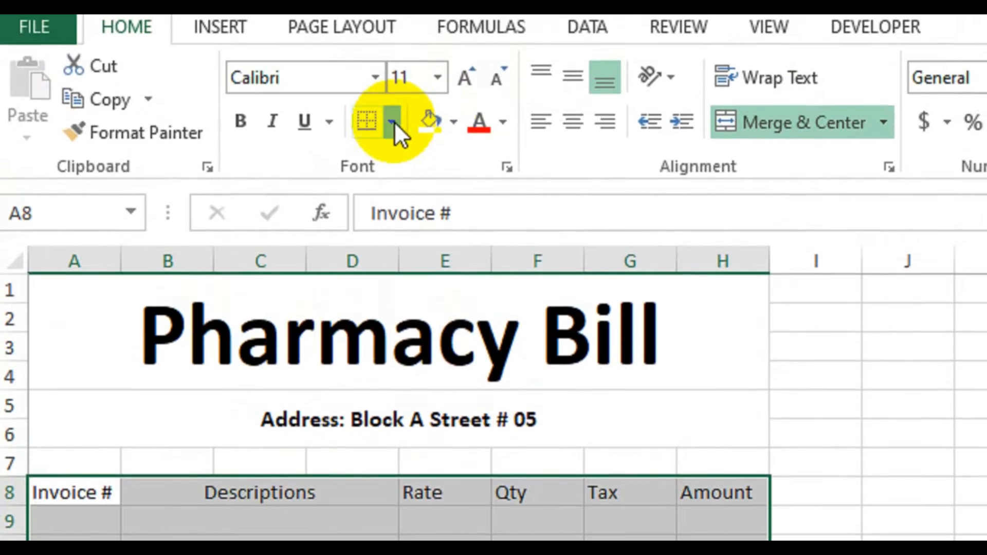
{"action": "left_click", "coordinate": [394, 123]}
{"action": "left_click", "coordinate": [430, 392]}
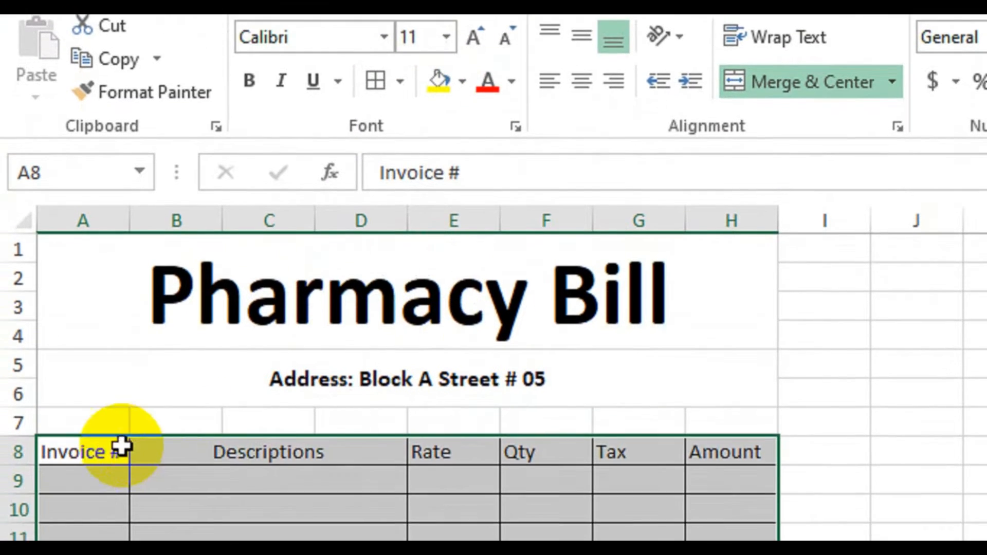
Step: Make the column headings in A8:H8 bold
{"action": "left_click_drag", "start_coordinate": [114, 498], "coordinate": [695, 504]}
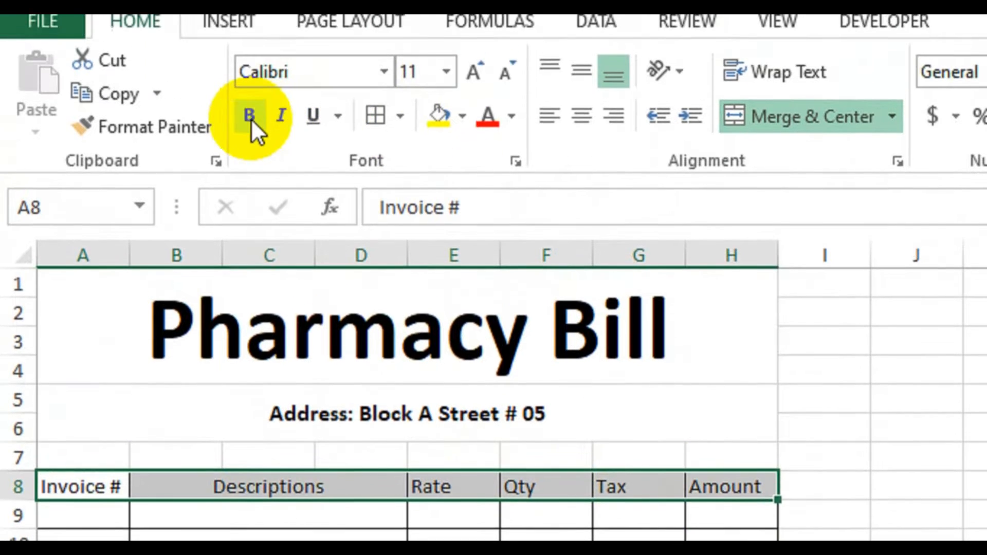
{"action": "left_click", "coordinate": [250, 36]}
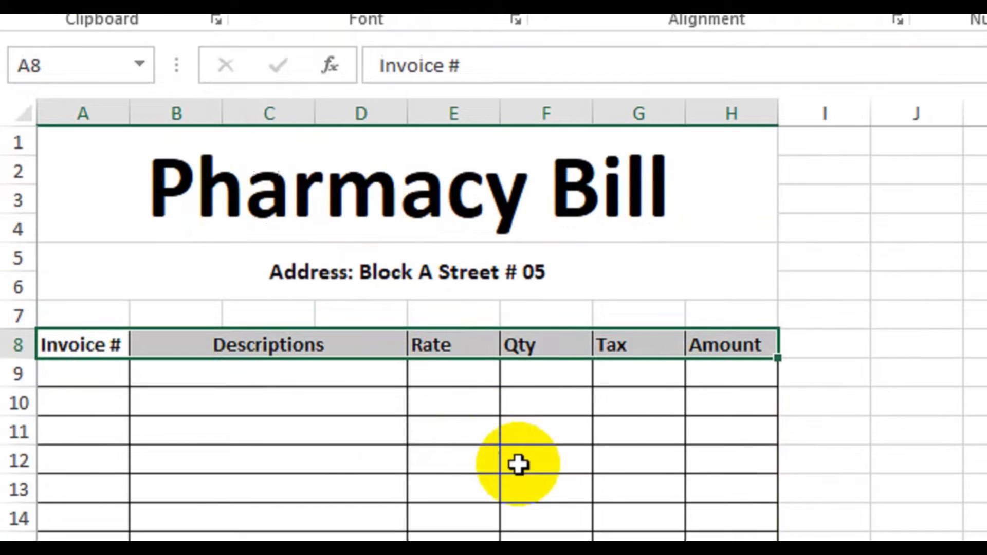
{"action": "left_click", "coordinate": [537, 481]}
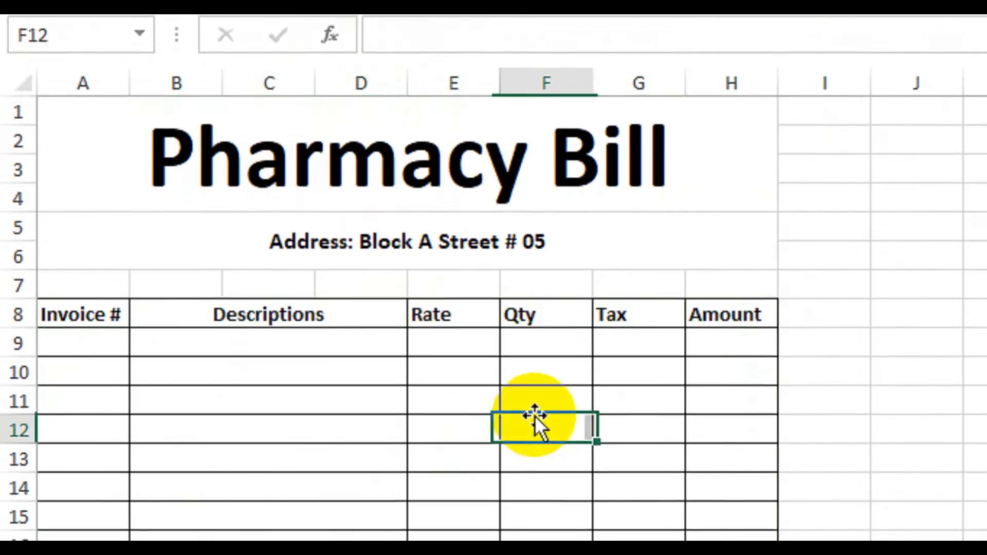
{"action": "left_click", "coordinate": [111, 321]}
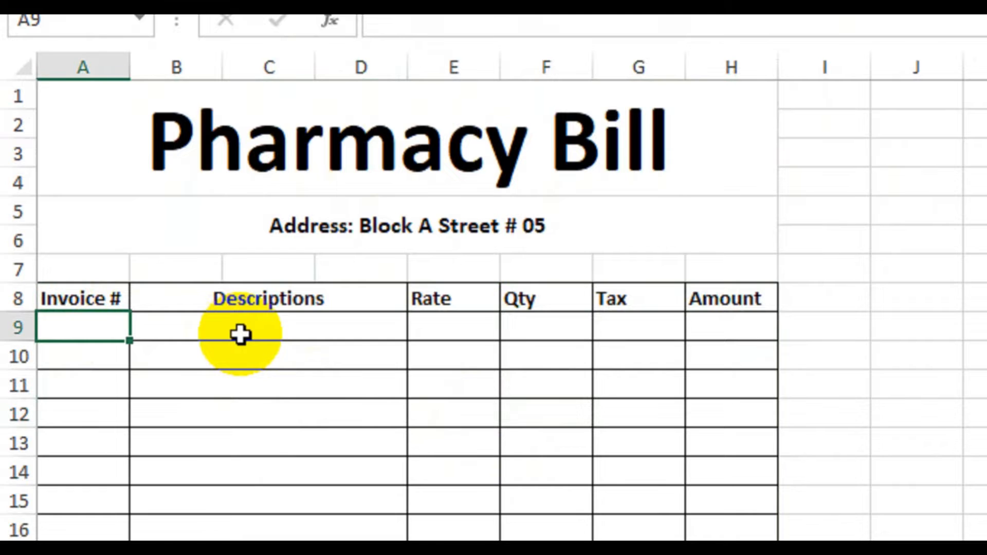
{"action": "left_click", "coordinate": [241, 335]}
{"action": "left_click", "coordinate": [98, 328]}
{"action": "left_click", "coordinate": [239, 322]}
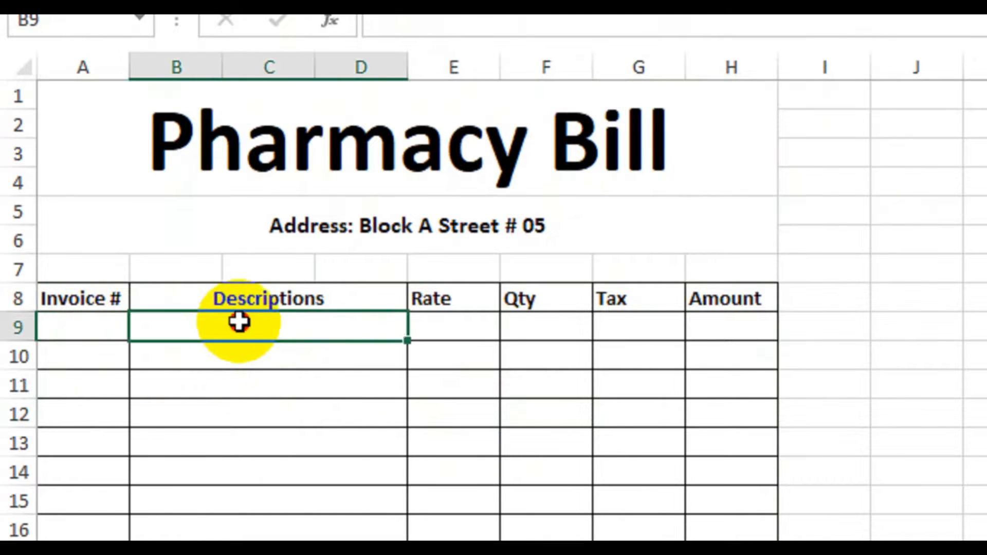
{"action": "left_click_drag", "start_coordinate": [239, 321], "coordinate": [249, 445]}
{"action": "left_click", "coordinate": [95, 337]}
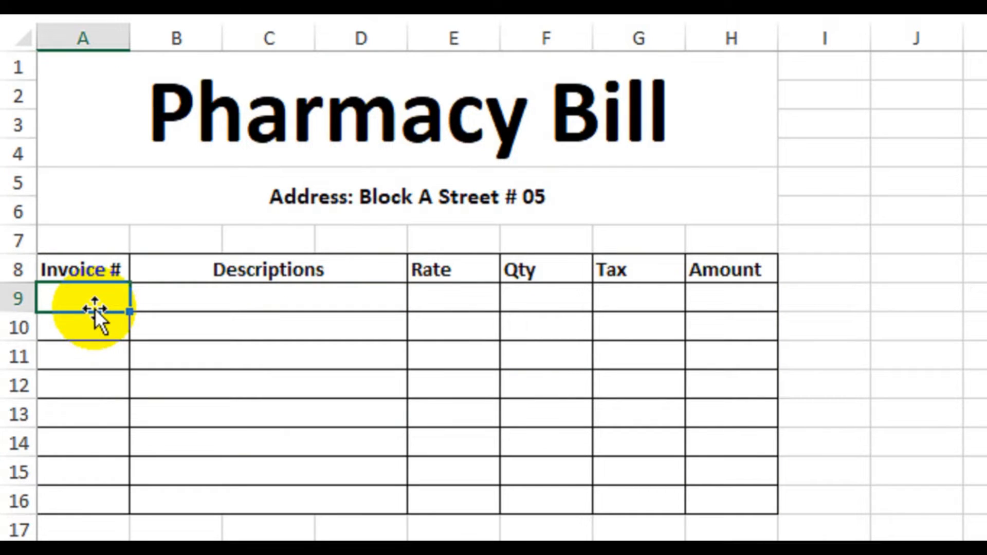
{"action": "left_click", "coordinate": [197, 292]}
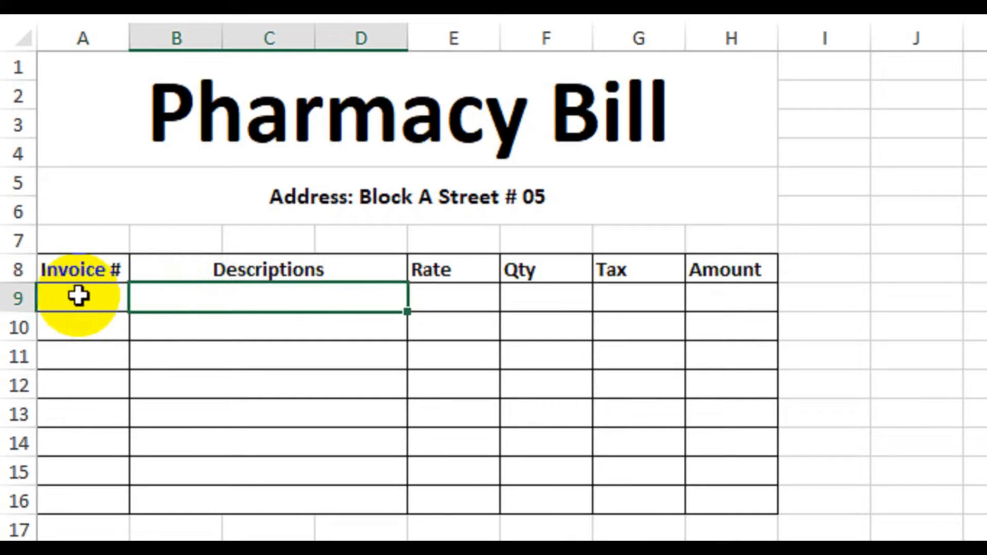
Step: Start an IF formula in A9 that tests B9="" and returns empty text "" when true
{"action": "left_click", "coordinate": [78, 295]}
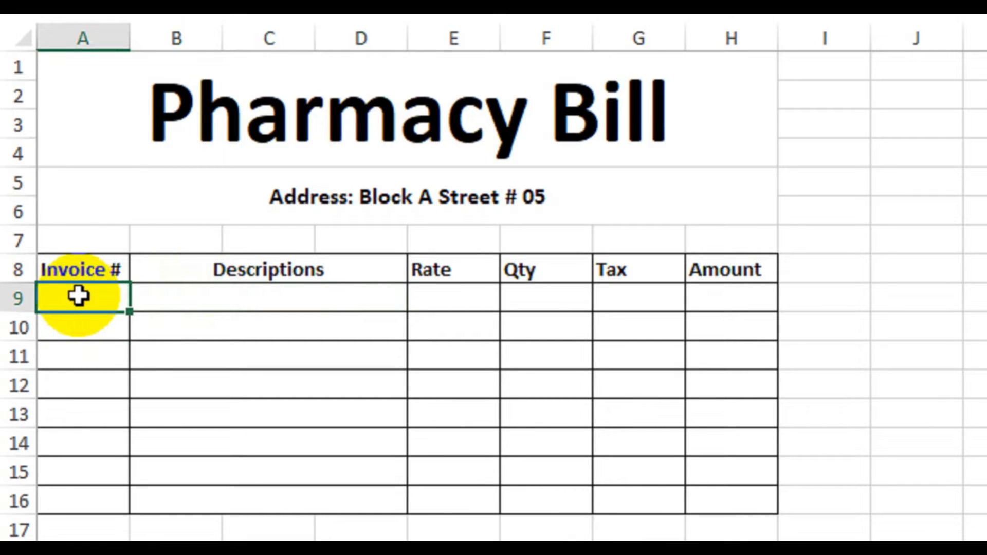
{"action": "double_click", "coordinate": [78, 296]}
{"action": "type", "text": "=IF("}
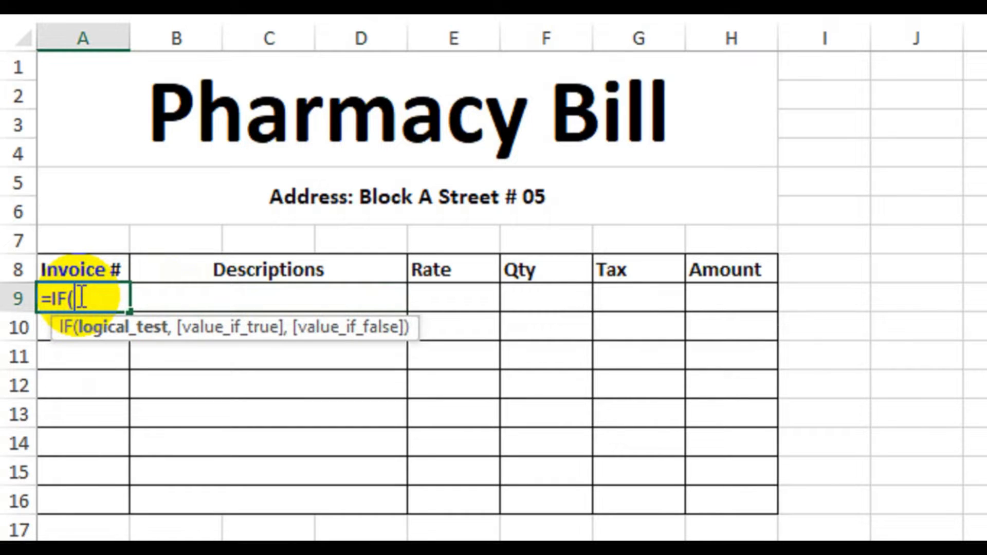
{"action": "left_click", "coordinate": [286, 296]}
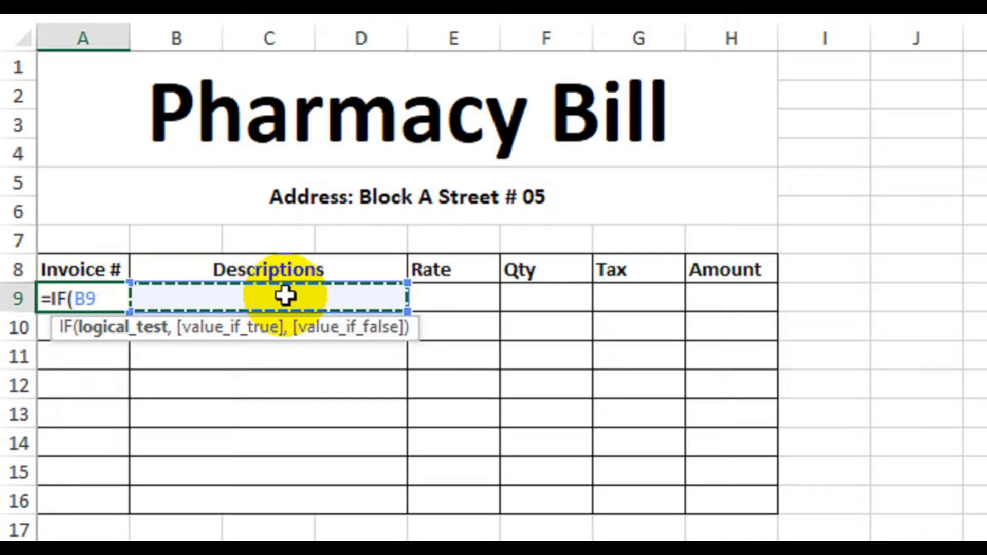
{"action": "type", "text": "="}
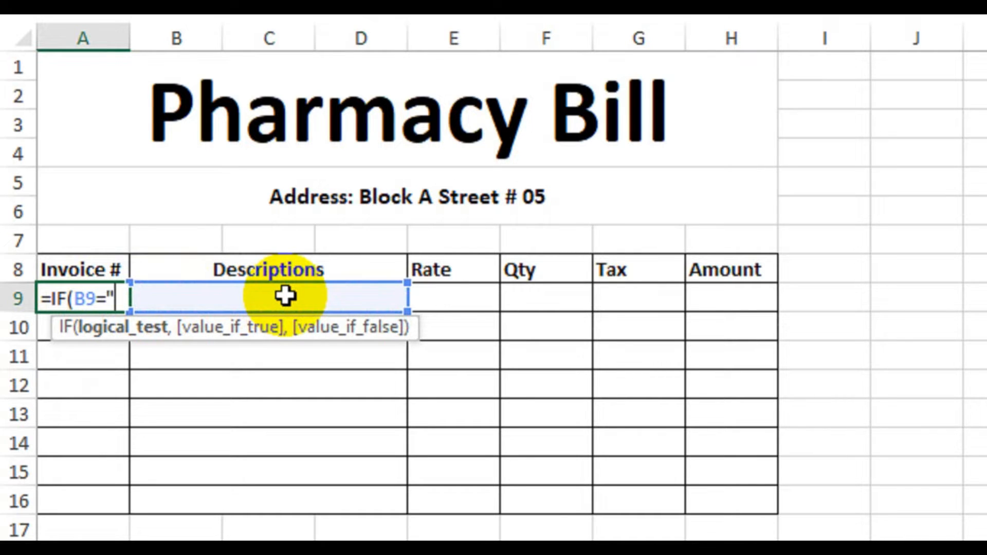
{"action": "type", "text": "\","}
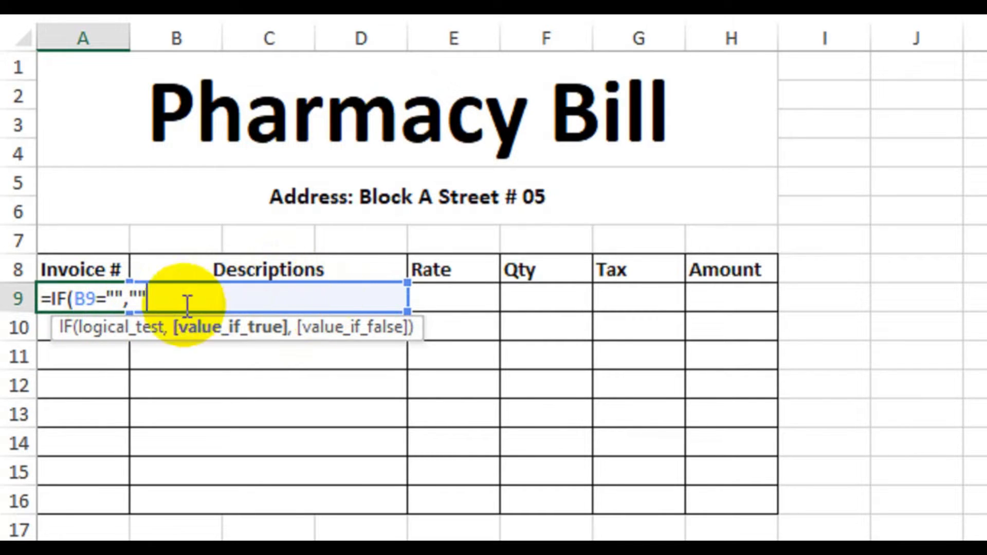
{"action": "left_click", "coordinate": [126, 297]}
{"action": "type", "text": ",\"\""}
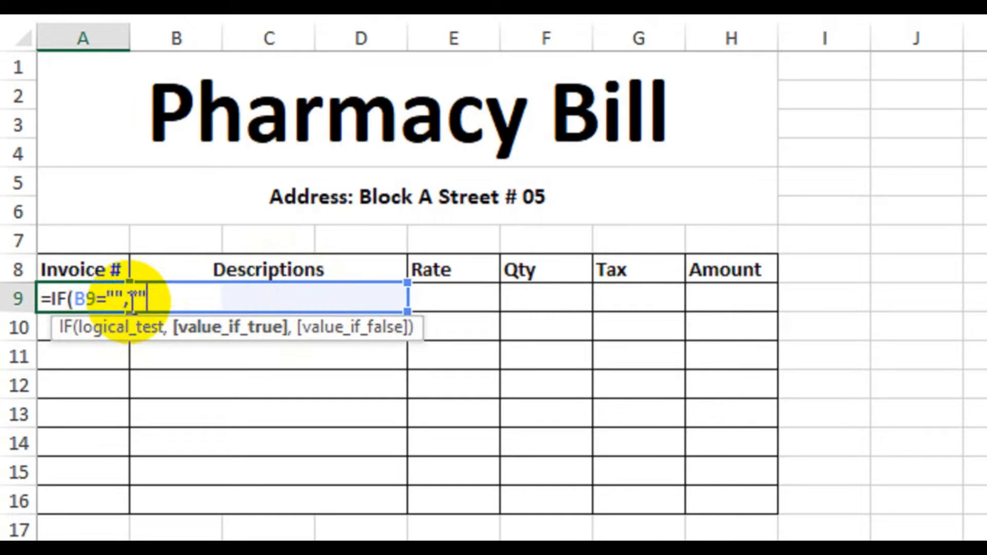
{"action": "type", "text": ","}
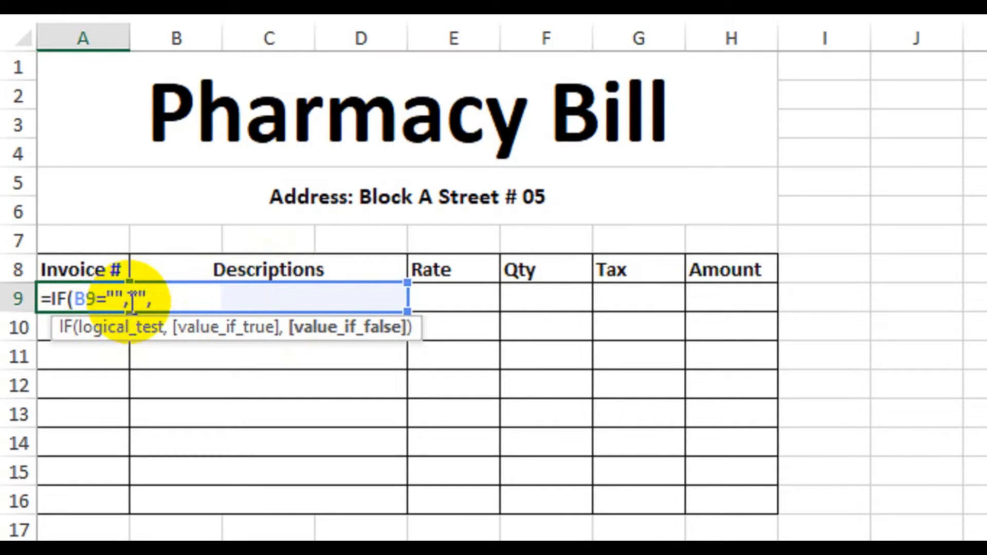
{"action": "type", "text": "counta"}
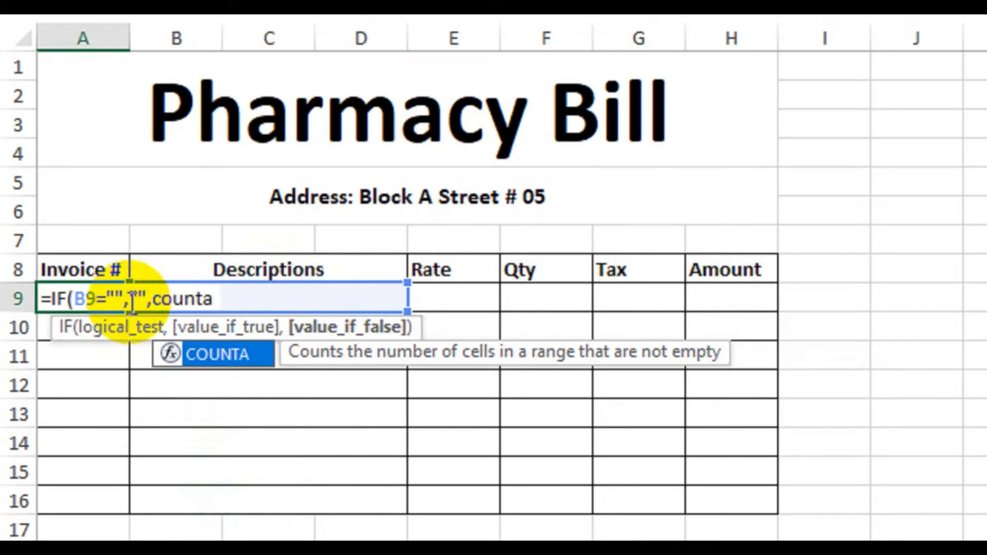
Step: Add COUNTA(B9:B9) as the value-if-false argument of the IF formula in A9
{"action": "key", "text": "Tab"}
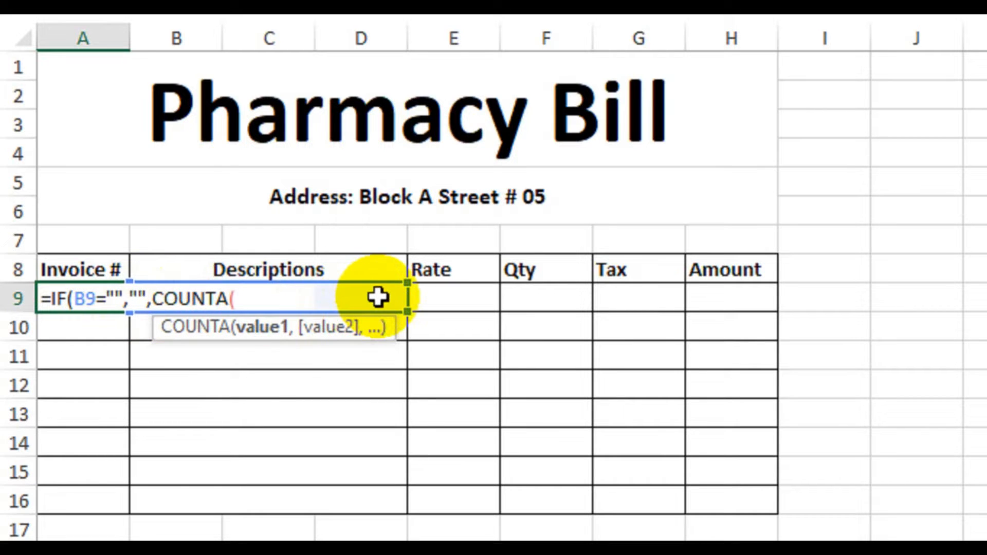
{"action": "left_click", "coordinate": [379, 297]}
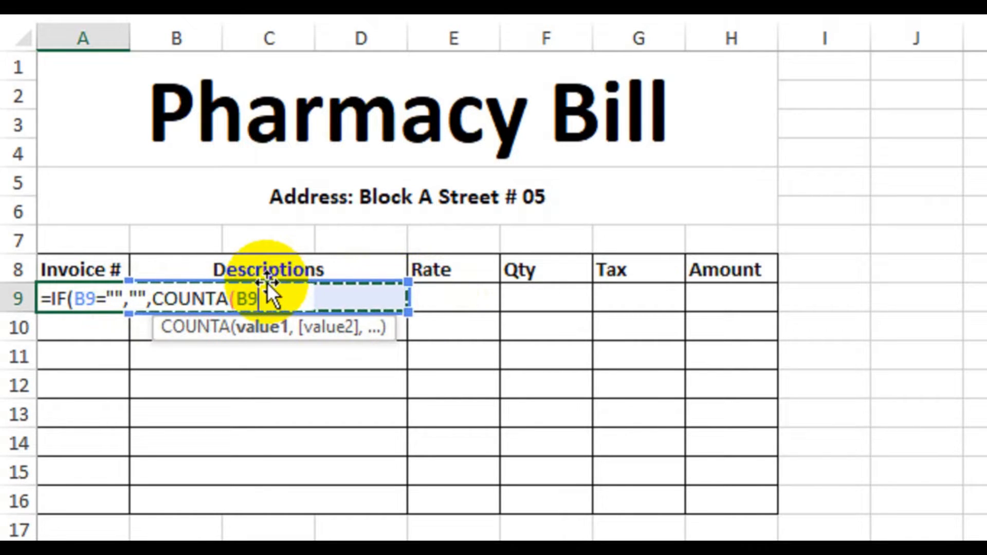
{"action": "type", "text": ":B9"}
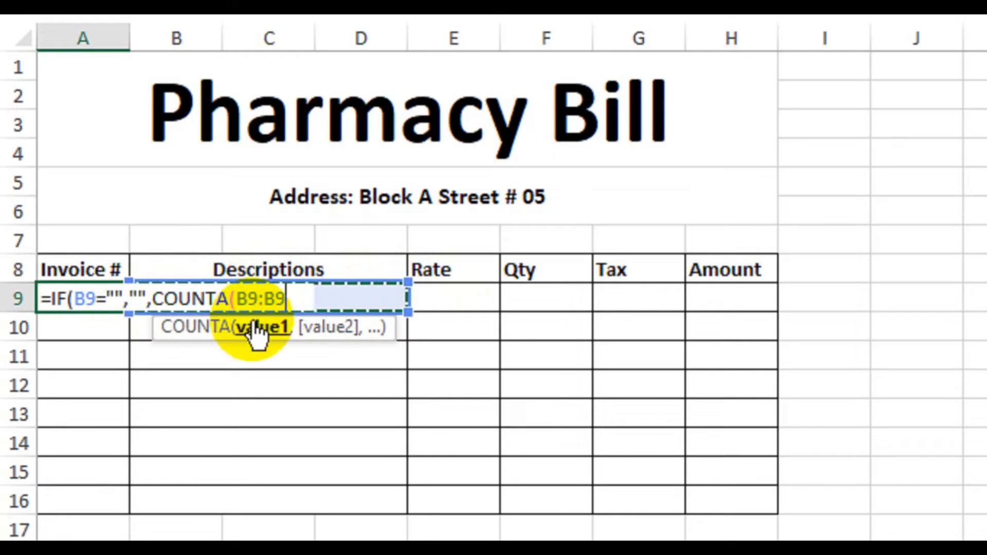
{"action": "type", "text": ")"}
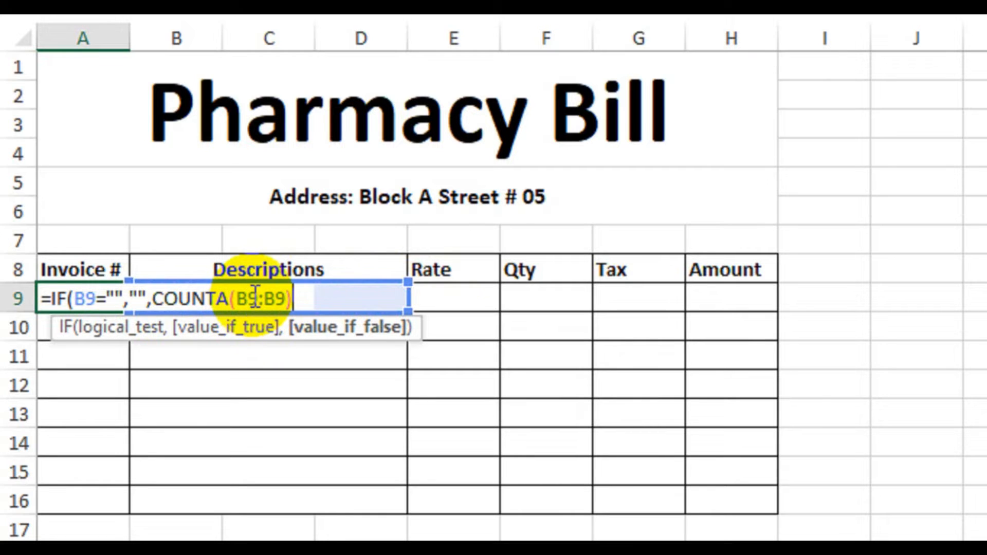
Step: Make the first B9 in the COUNTA range absolute as $B$9, complete the formula and fill it down from A9 to A16
{"action": "left_click_drag", "start_coordinate": [260, 298], "coordinate": [236, 298]}
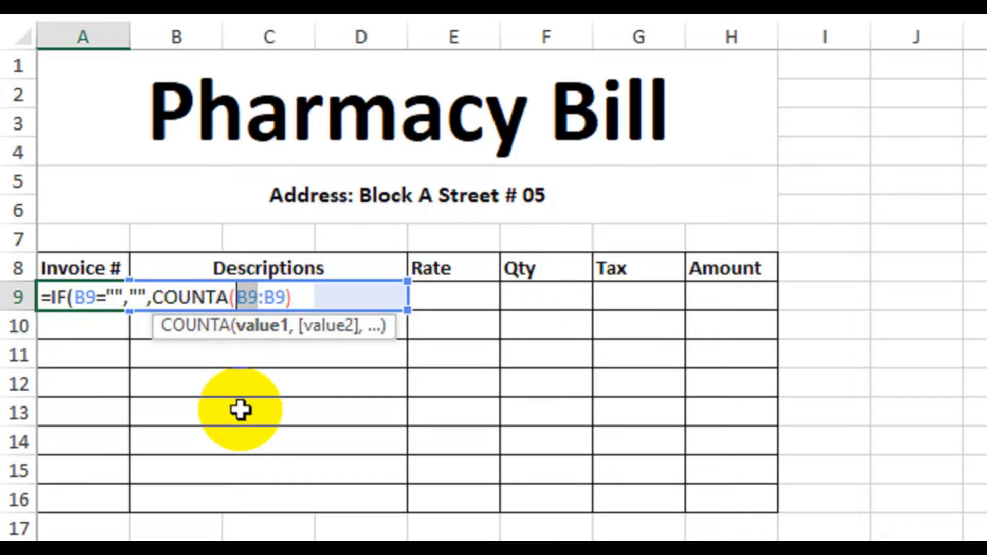
{"action": "key", "text": "F4"}
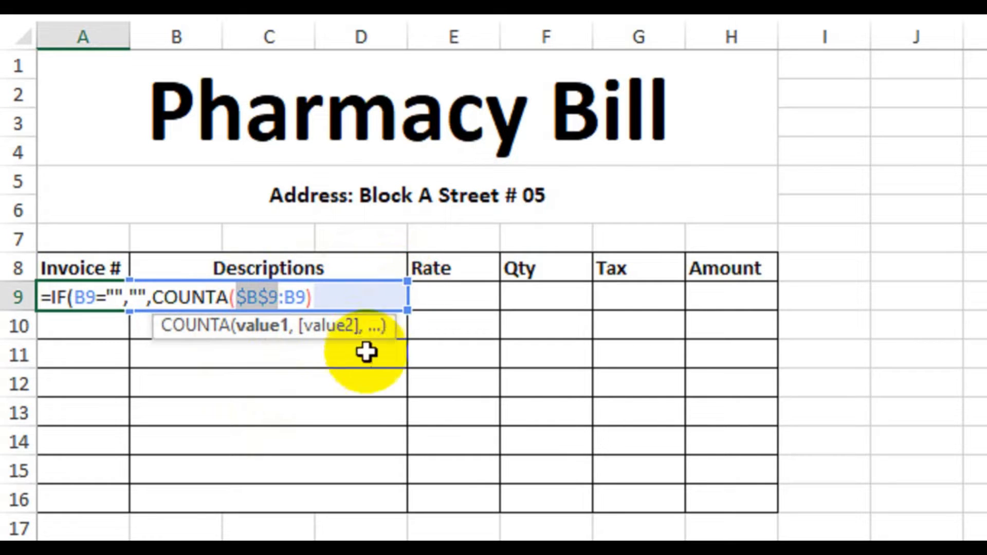
{"action": "left_click", "coordinate": [314, 286]}
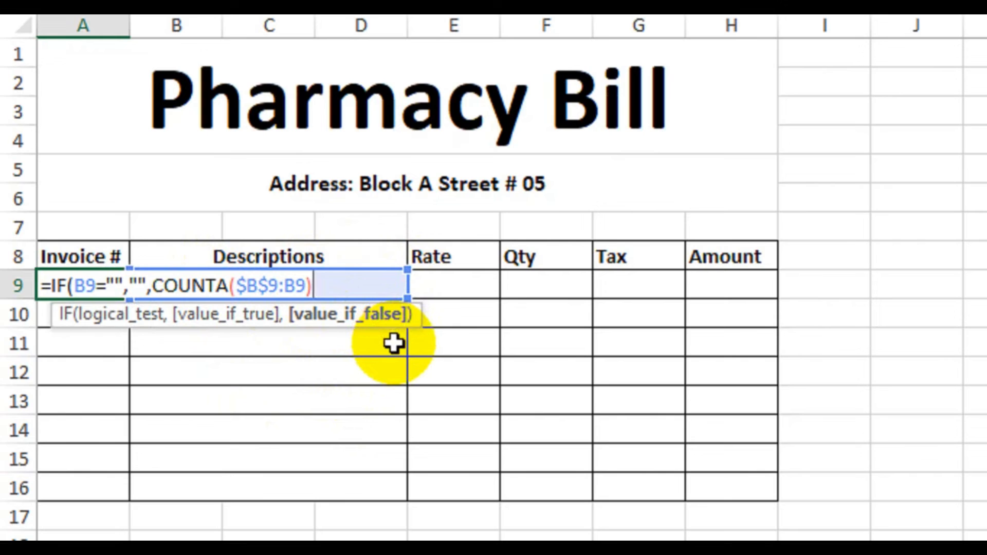
{"action": "type", "text": ")"}
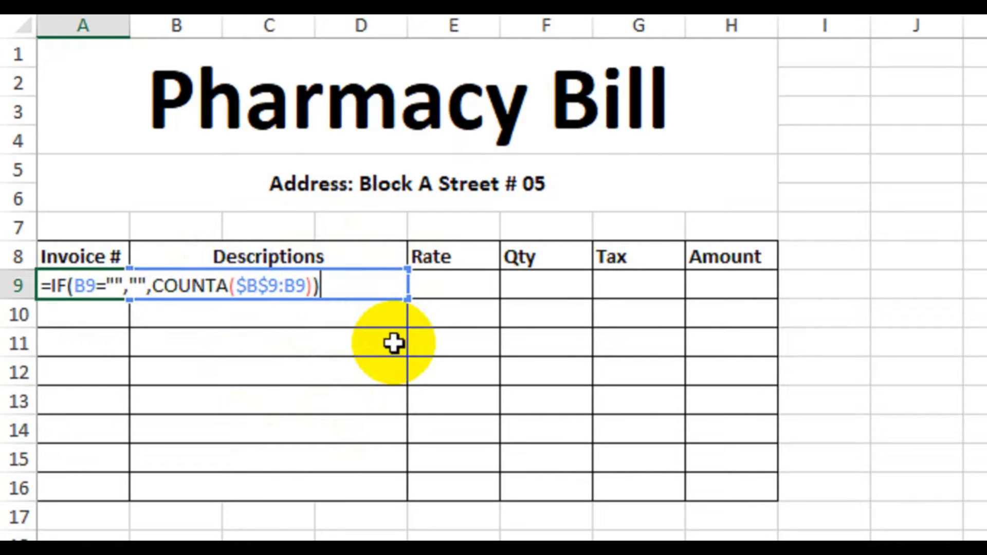
{"action": "key", "text": "Return"}
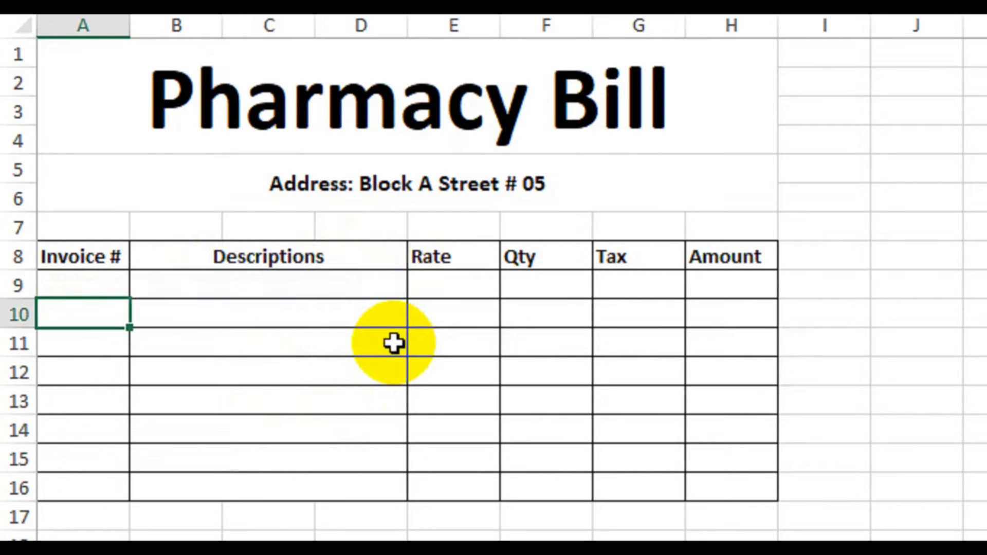
{"action": "left_click", "coordinate": [113, 284]}
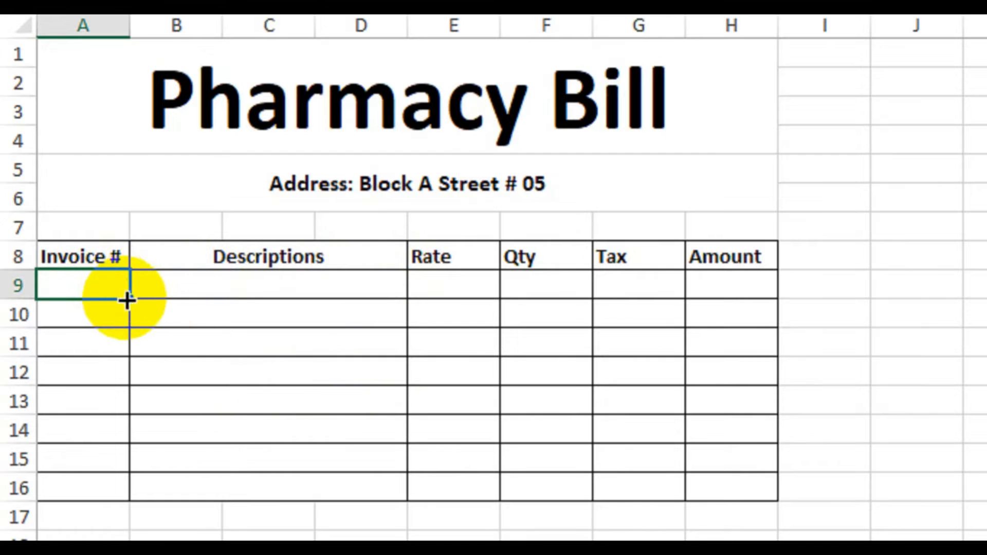
{"action": "left_click_drag", "start_coordinate": [129, 299], "coordinate": [122, 498]}
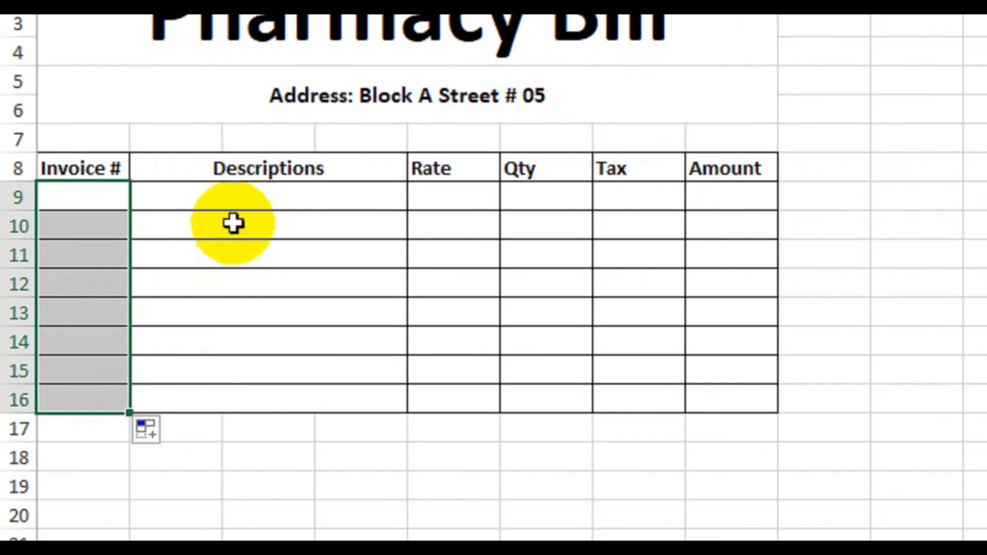
Step: Enter the descriptions Panadol in B9 and Desprine in B10
{"action": "left_click", "coordinate": [242, 202]}
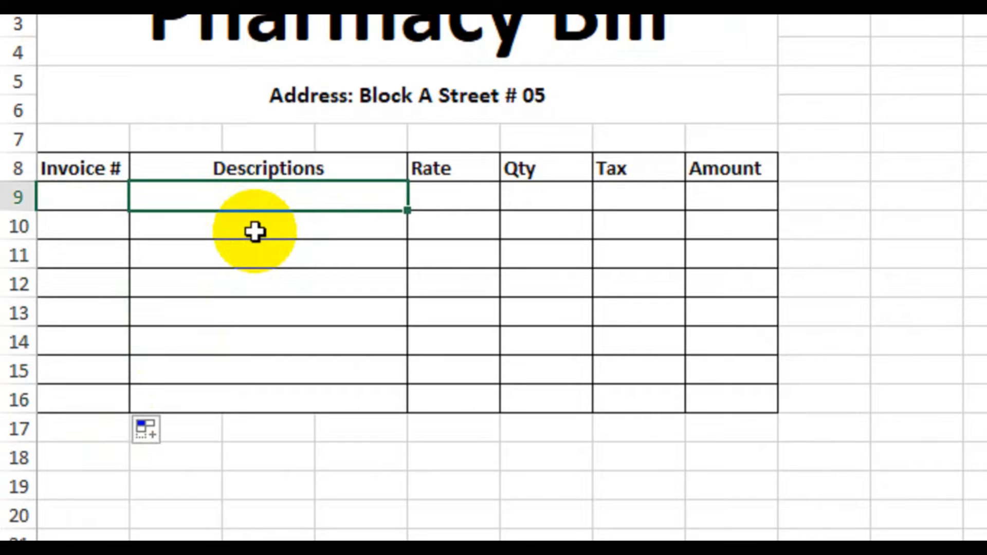
{"action": "type", "text": "Panadol"}
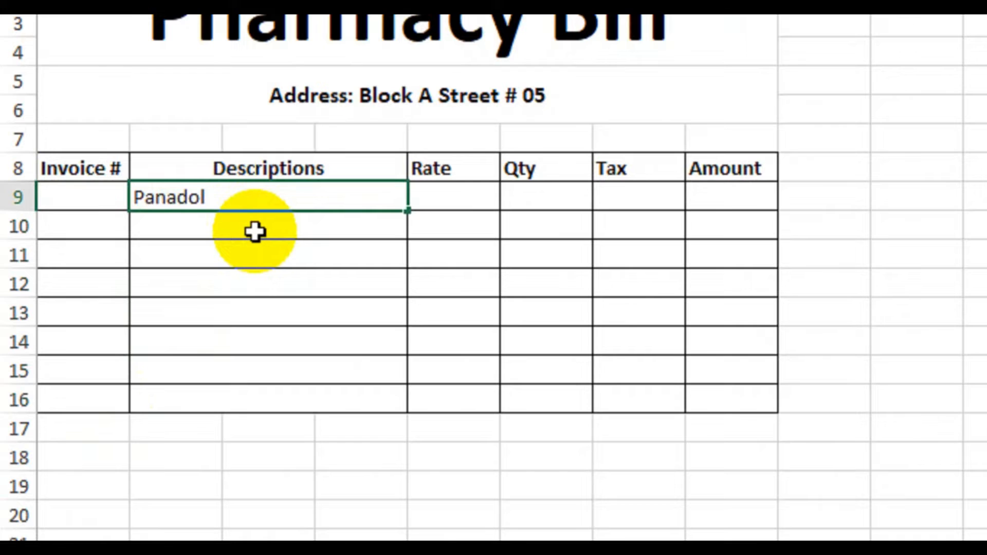
{"action": "key", "text": "Return"}
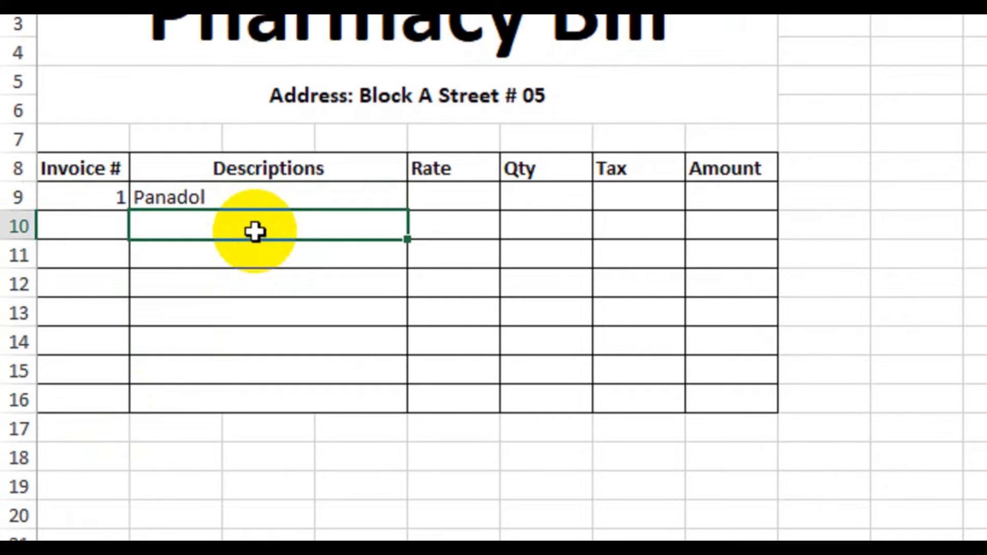
{"action": "type", "text": "Dess"}
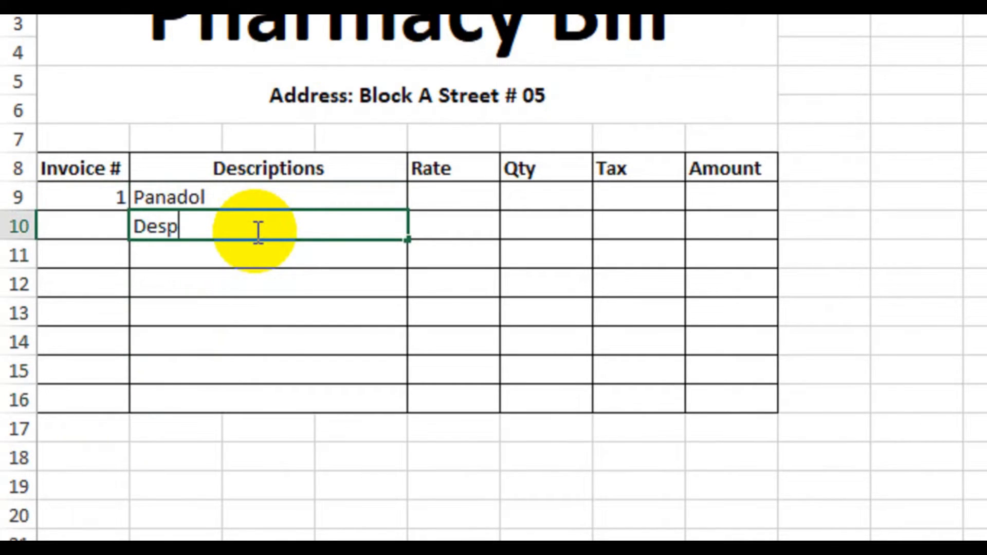
{"action": "type", "text": "rine"}
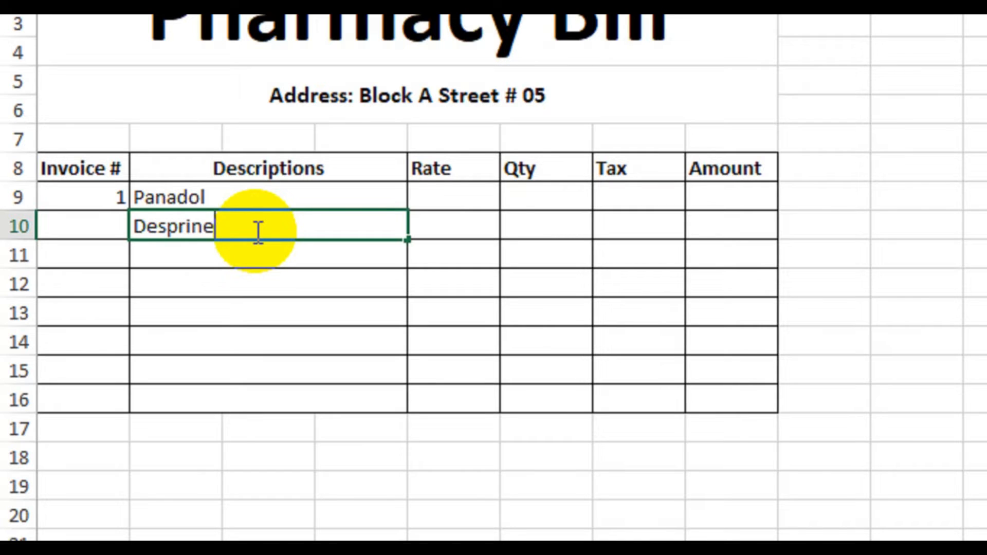
{"action": "key", "text": "Return"}
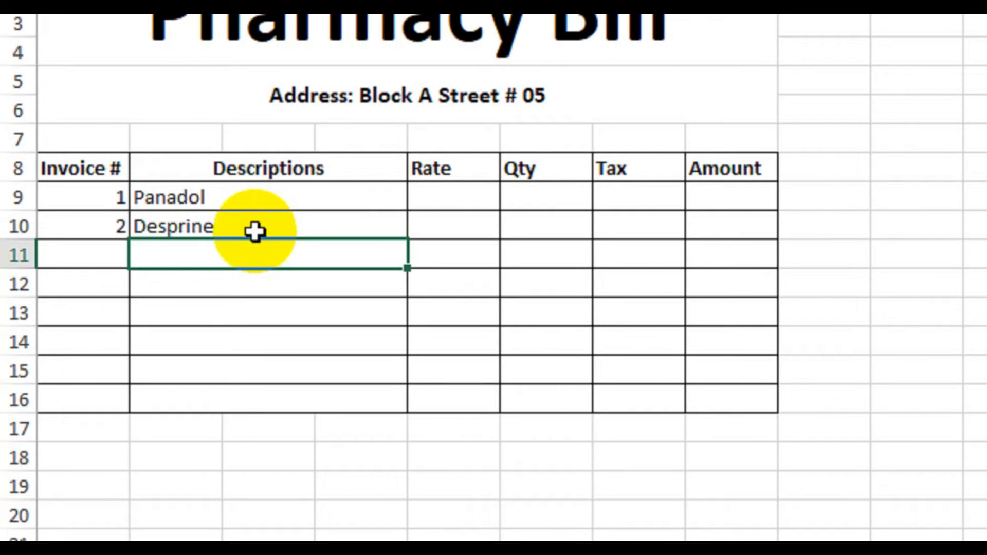
Step: Enter the description Risek in B11
{"action": "type", "text": "Riske"}
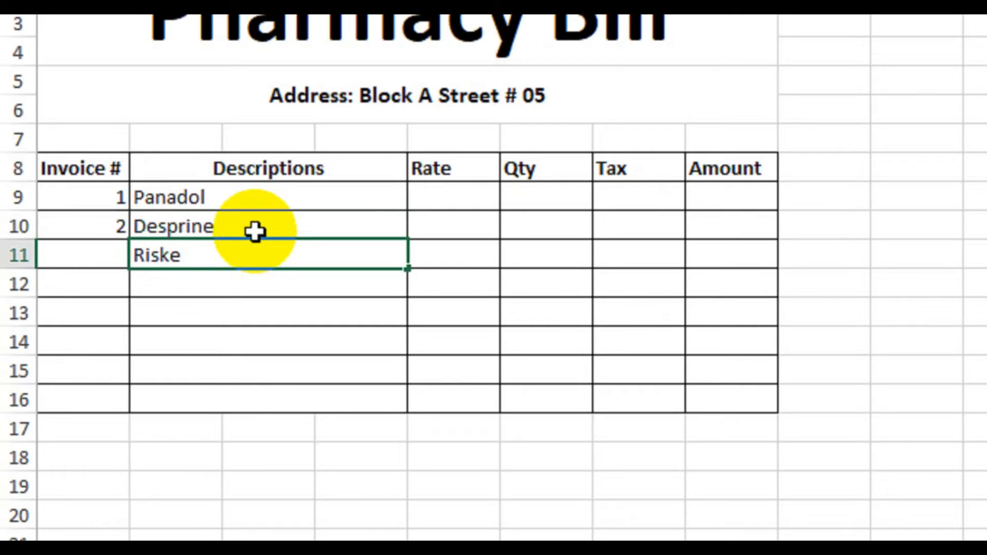
{"action": "key", "text": "BackSpace"}
{"action": "key", "text": "BackSpace"}
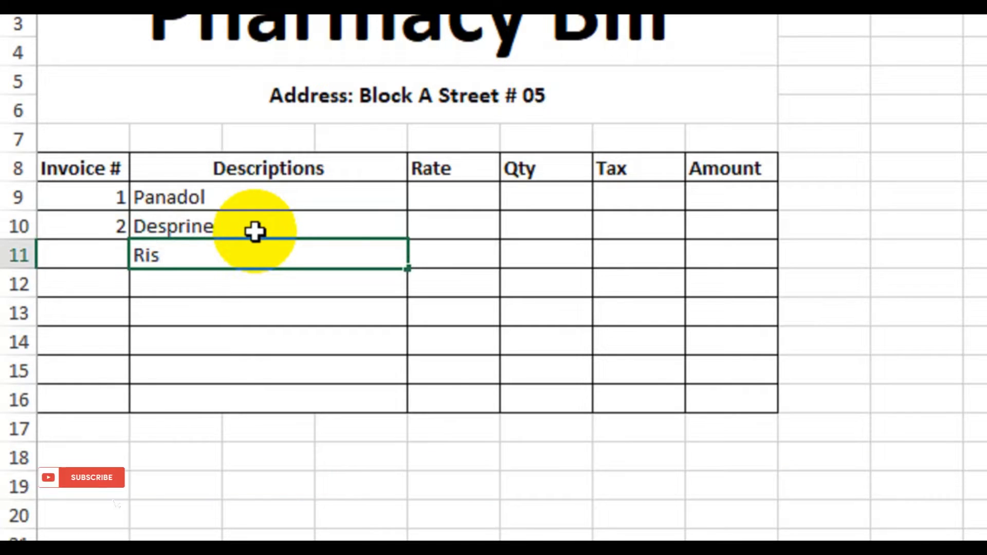
{"action": "type", "text": "ek"}
{"action": "key", "text": "Return"}
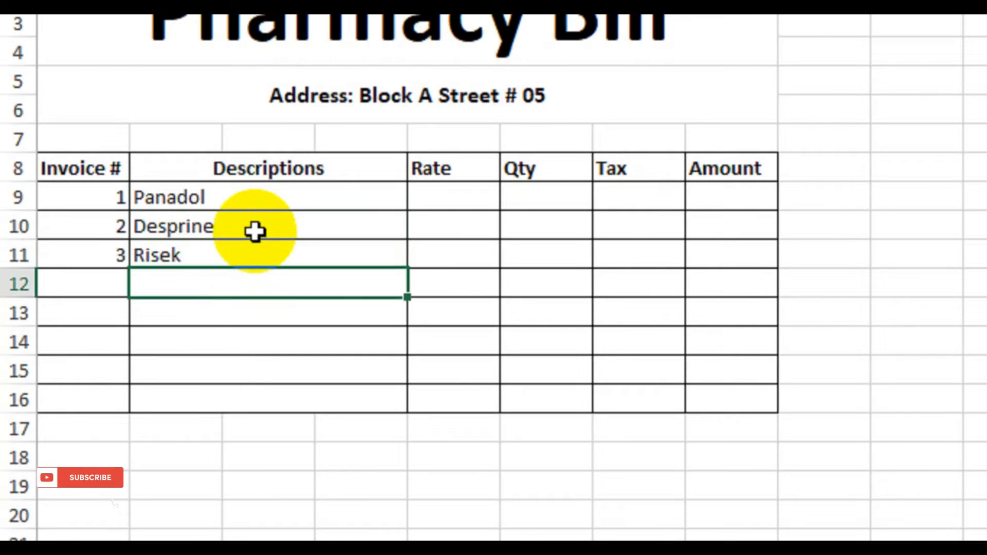
{"action": "left_click_drag", "start_coordinate": [236, 196], "coordinate": [233, 337]}
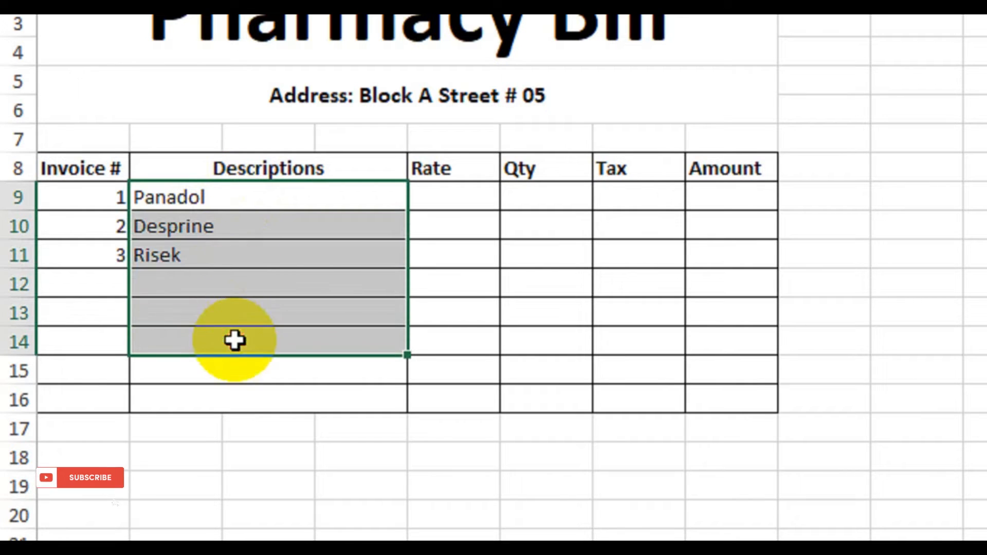
{"action": "left_click", "coordinate": [92, 196]}
{"action": "left_click_drag", "start_coordinate": [94, 196], "coordinate": [101, 307]}
{"action": "left_click", "coordinate": [192, 285]}
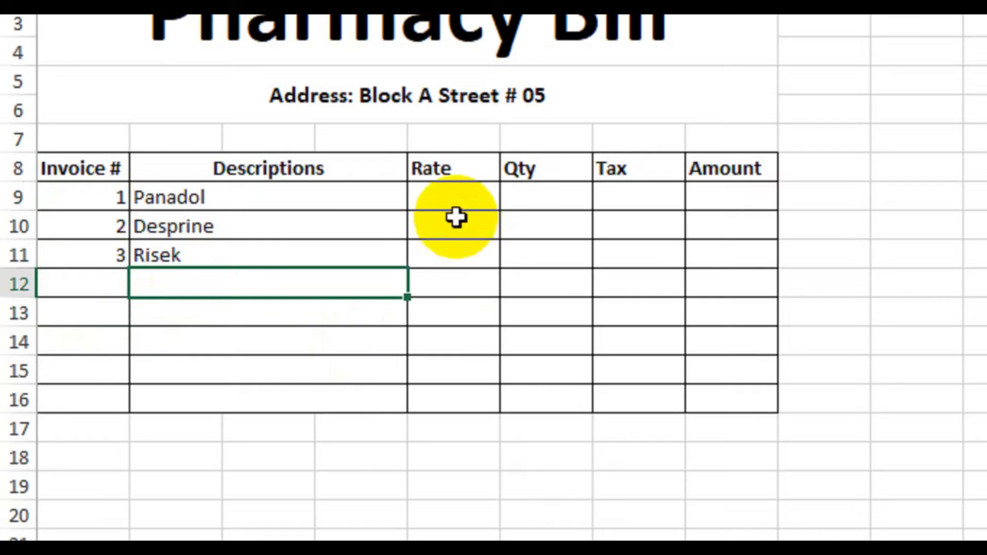
Step: Enter the rates 100, 250 and 280 in E9:E11 for the three medicines
{"action": "left_click", "coordinate": [450, 200]}
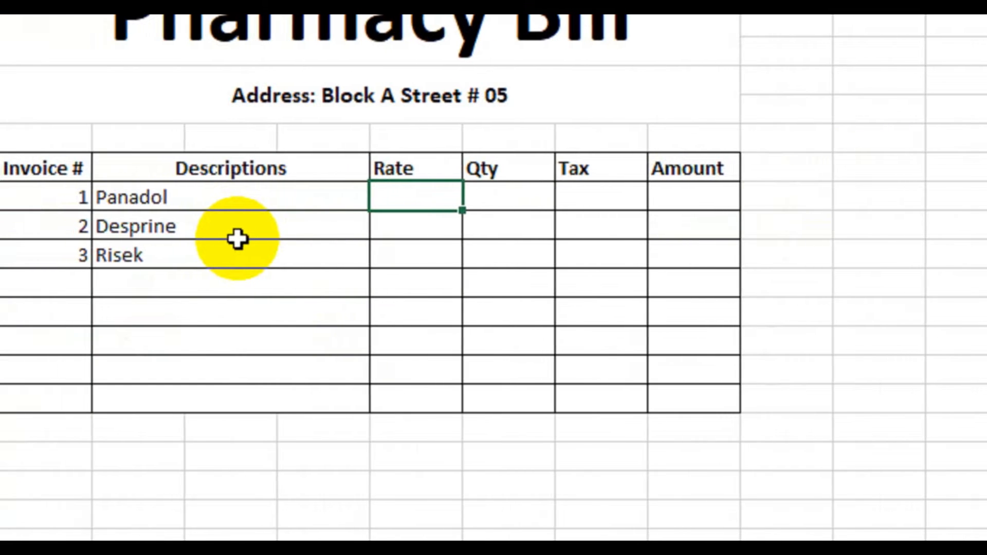
{"action": "type", "text": "100"}
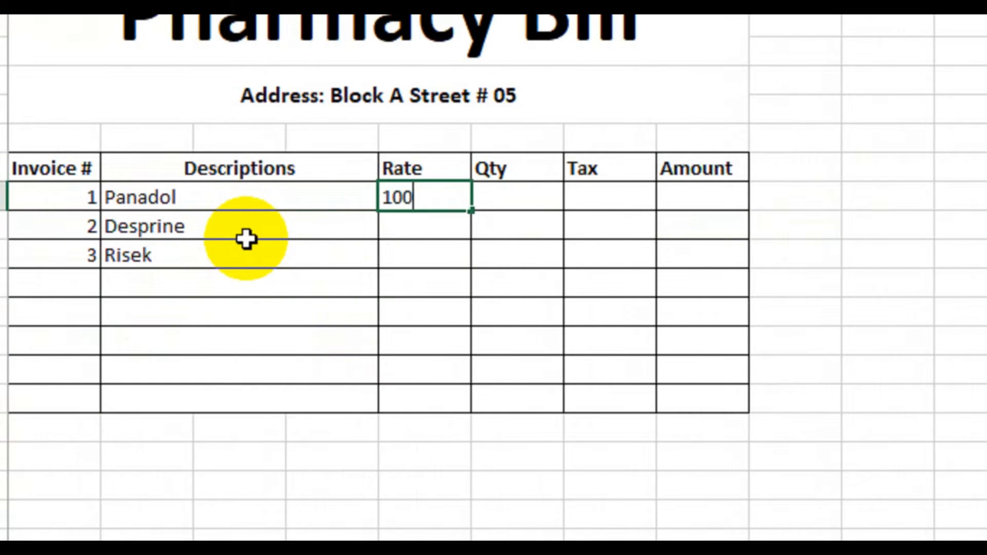
{"action": "key", "text": "Return"}
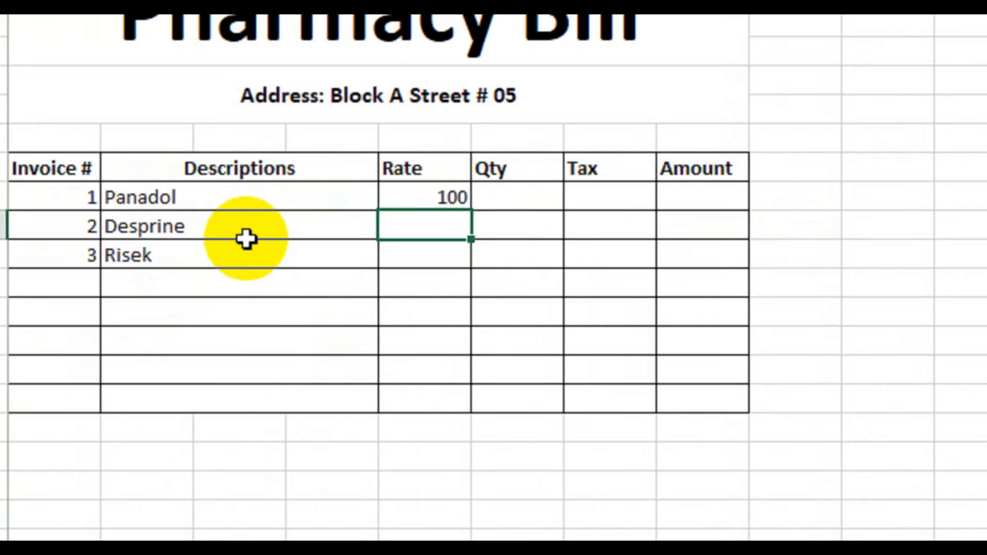
{"action": "type", "text": "250"}
{"action": "key", "text": "Return"}
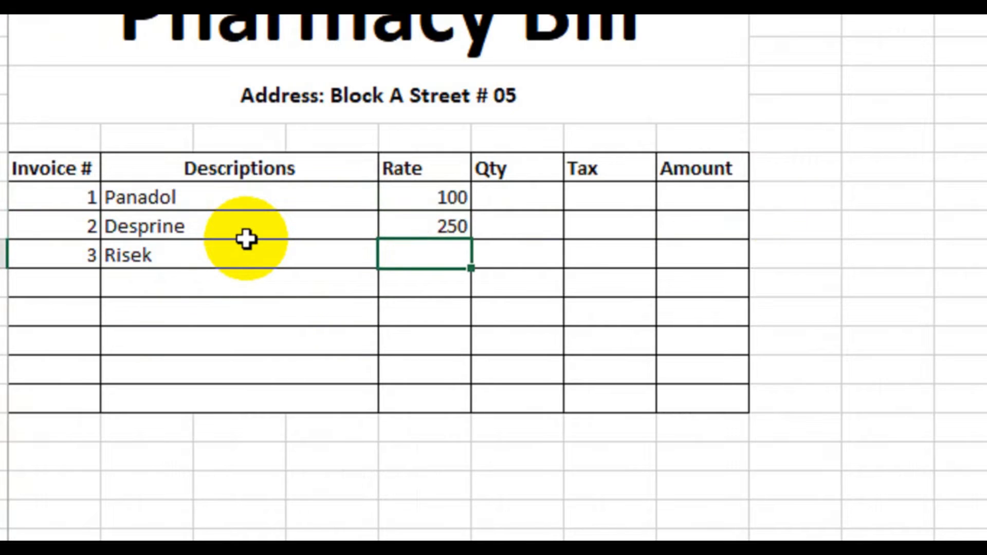
{"action": "type", "text": "280"}
{"action": "key", "text": "Return"}
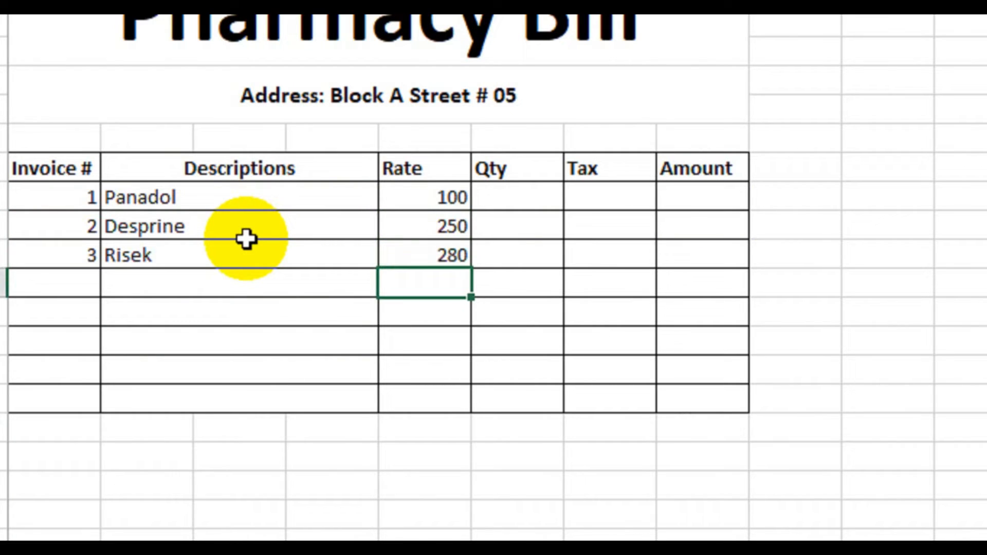
Step: Enter the quantities 5, 3 and 2 in F9:F11 for the three medicines
{"action": "left_click", "coordinate": [509, 201]}
{"action": "type", "text": "5"}
{"action": "key", "text": "Return"}
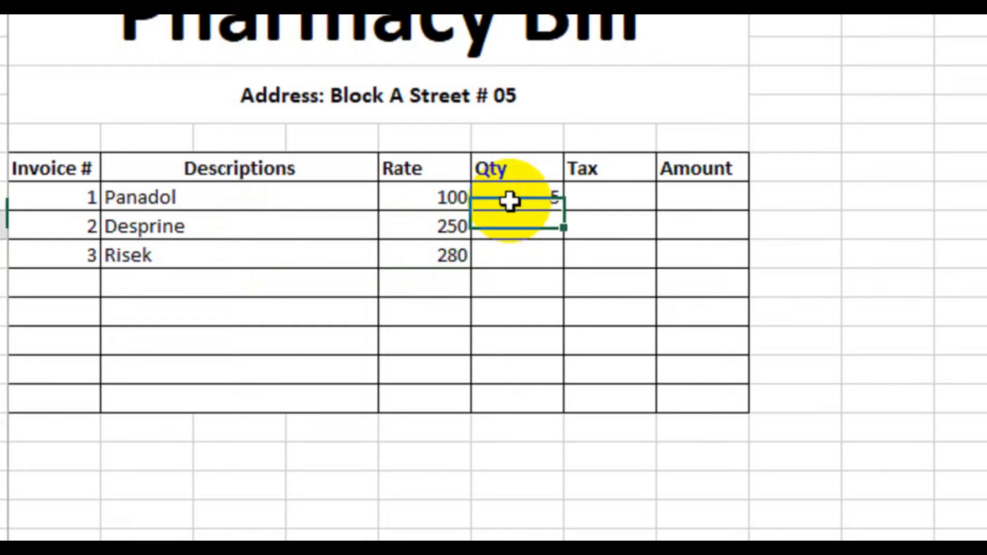
{"action": "type", "text": "3"}
{"action": "key", "text": "Return"}
{"action": "type", "text": "2"}
{"action": "key", "text": "Return"}
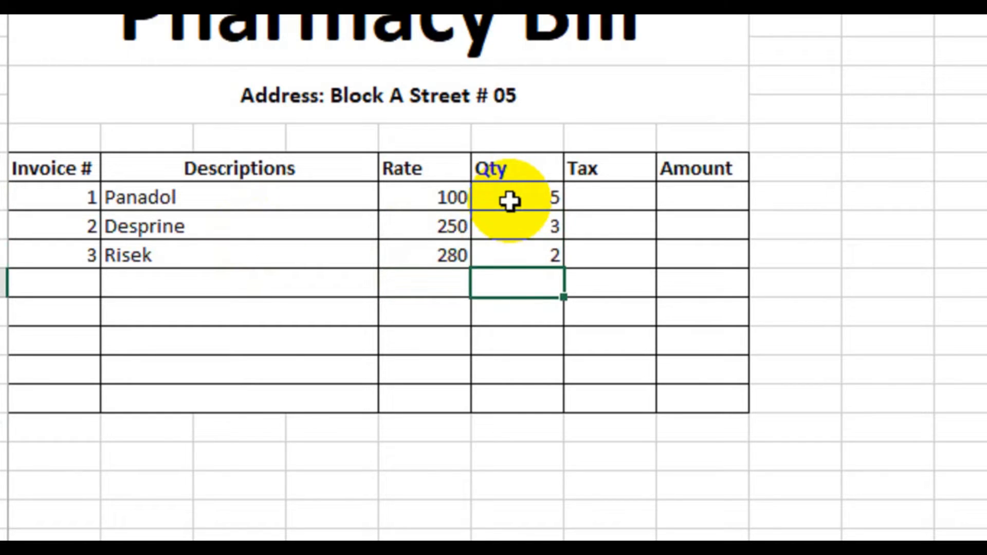
Step: Enter 2.5 as the tax in G9 and fill it down to G16
{"action": "left_click", "coordinate": [611, 199]}
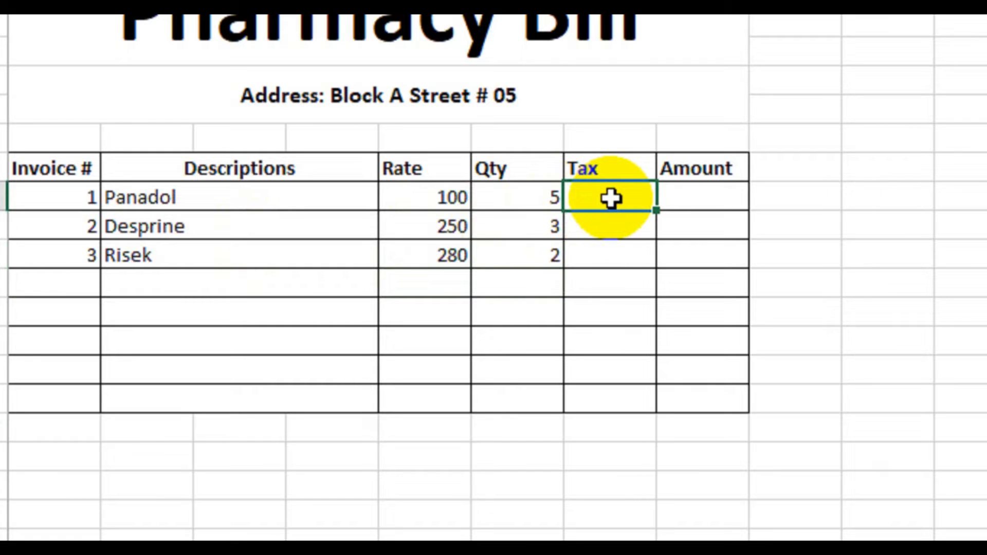
{"action": "type", "text": "2."}
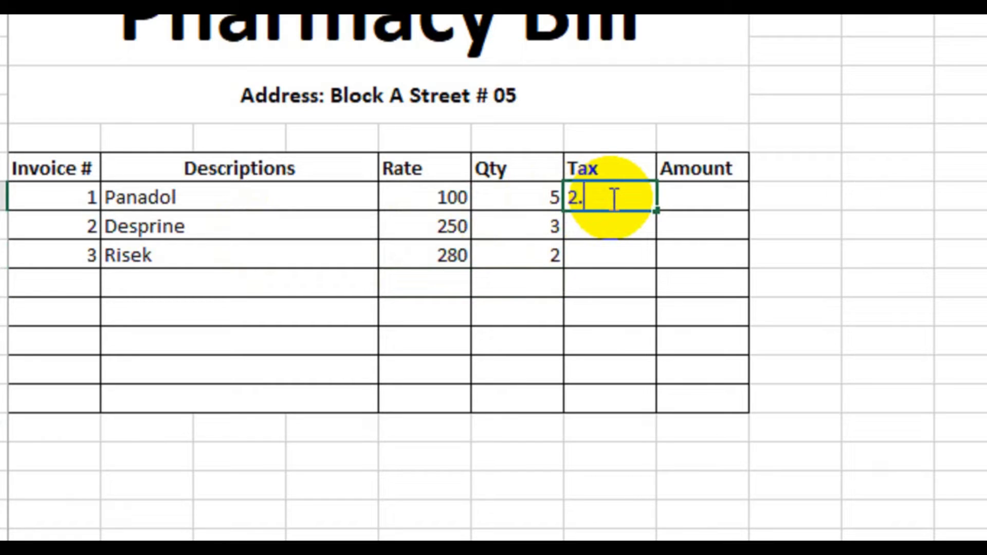
{"action": "type", "text": "5"}
{"action": "key", "text": "Return"}
{"action": "left_click", "coordinate": [610, 198]}
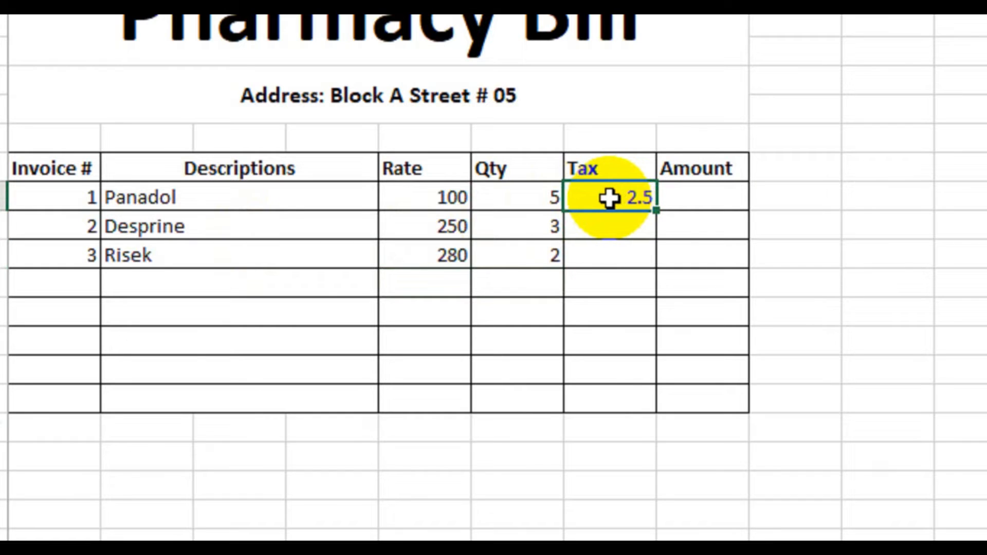
{"action": "left_click_drag", "start_coordinate": [657, 210], "coordinate": [625, 409]}
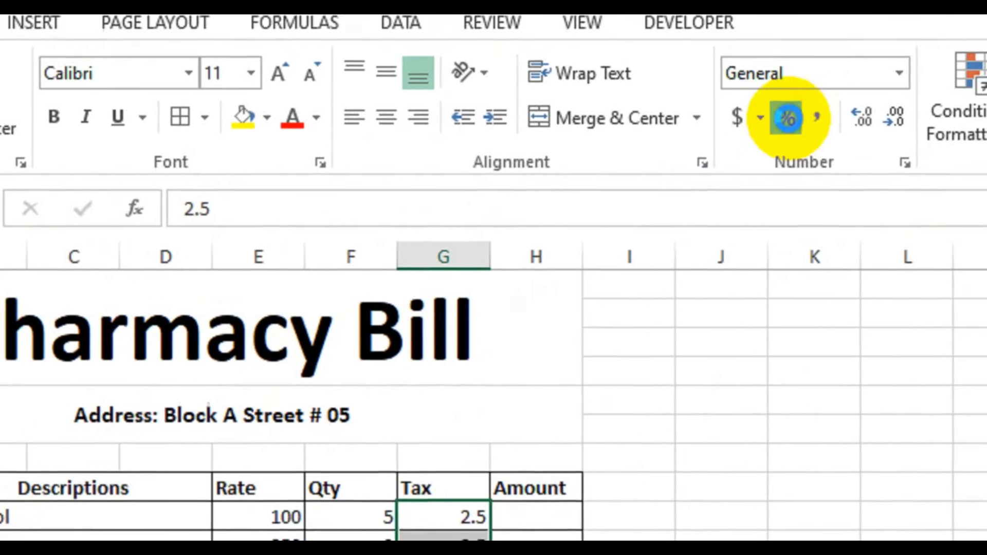
Step: Try the percentage number format on the tax values in G9:G16
{"action": "left_click", "coordinate": [884, 56]}
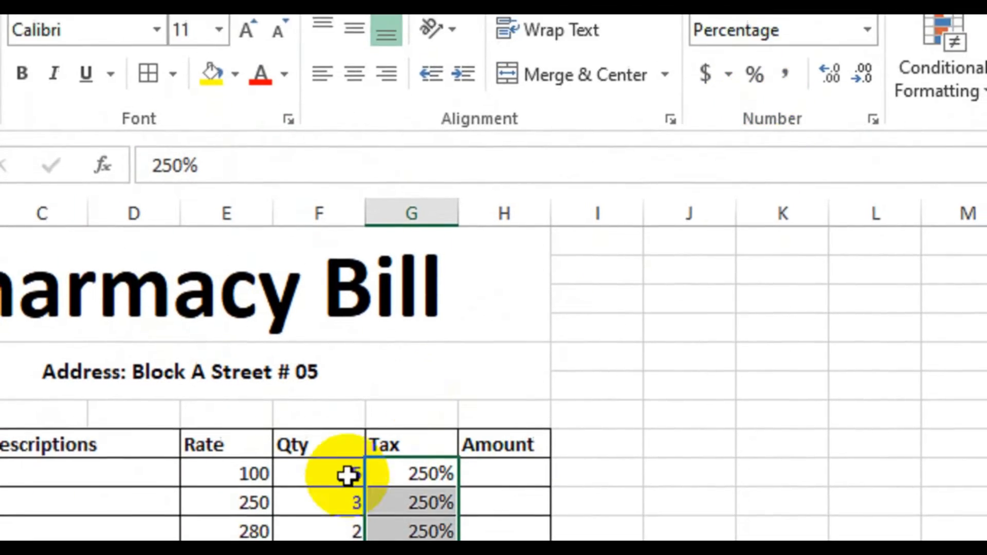
{"action": "key", "text": "ctrl+z"}
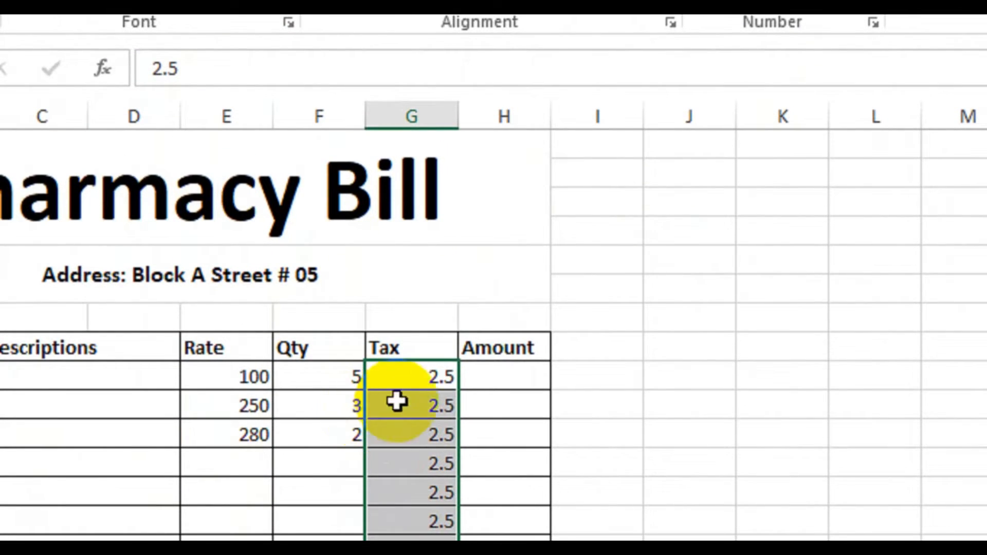
Step: Replace the tax values in G9:G16 with 0.25, filled down from G9 and formatted as percentages
{"action": "left_click", "coordinate": [436, 376]}
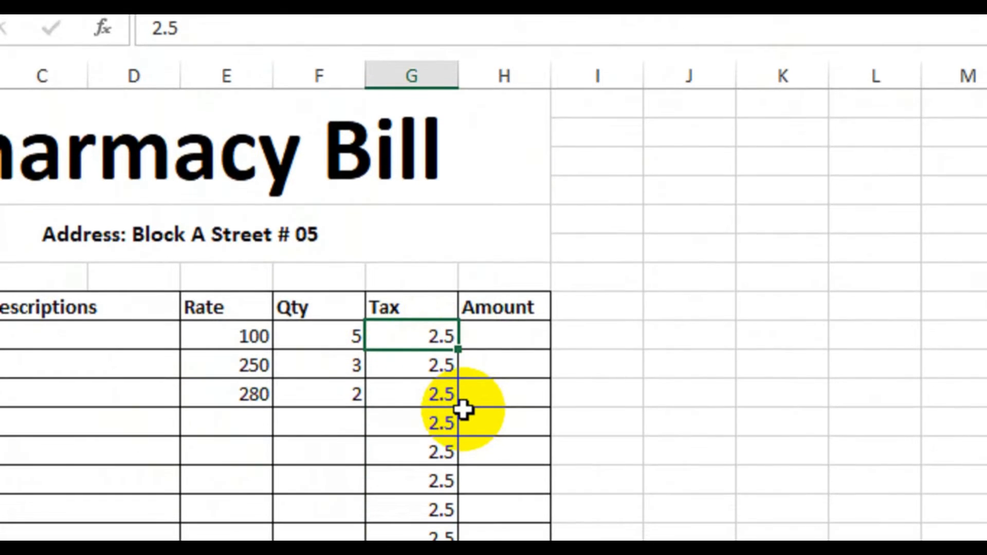
{"action": "type", "text": "0.05"}
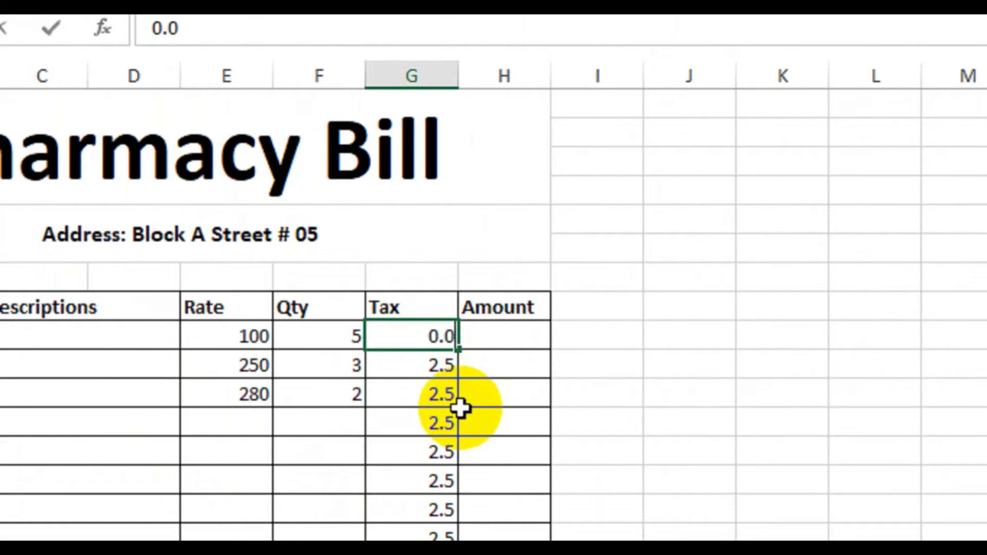
{"action": "key", "text": "BackSpace"}
{"action": "key", "text": "BackSpace"}
{"action": "type", "text": "25"}
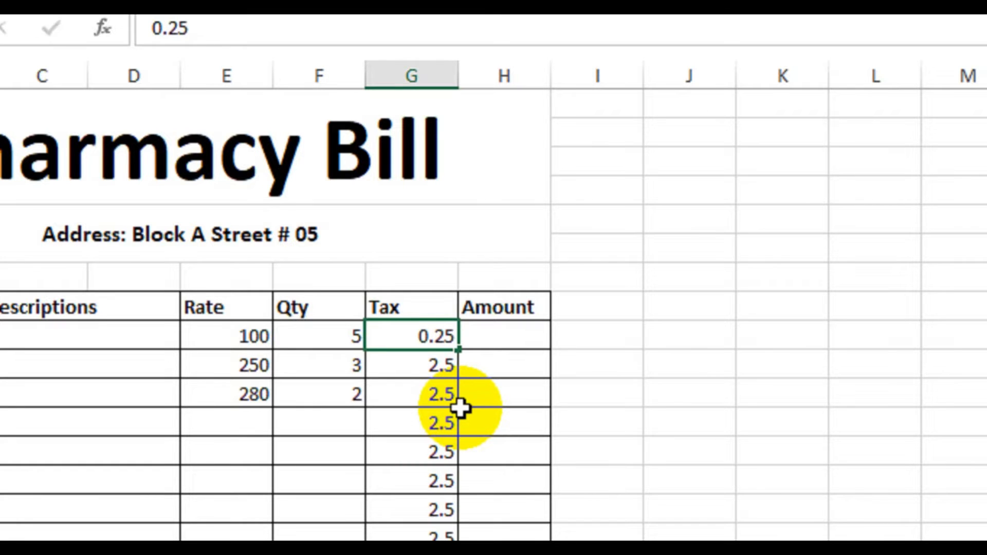
{"action": "key", "text": "Return"}
{"action": "left_click", "coordinate": [451, 338]}
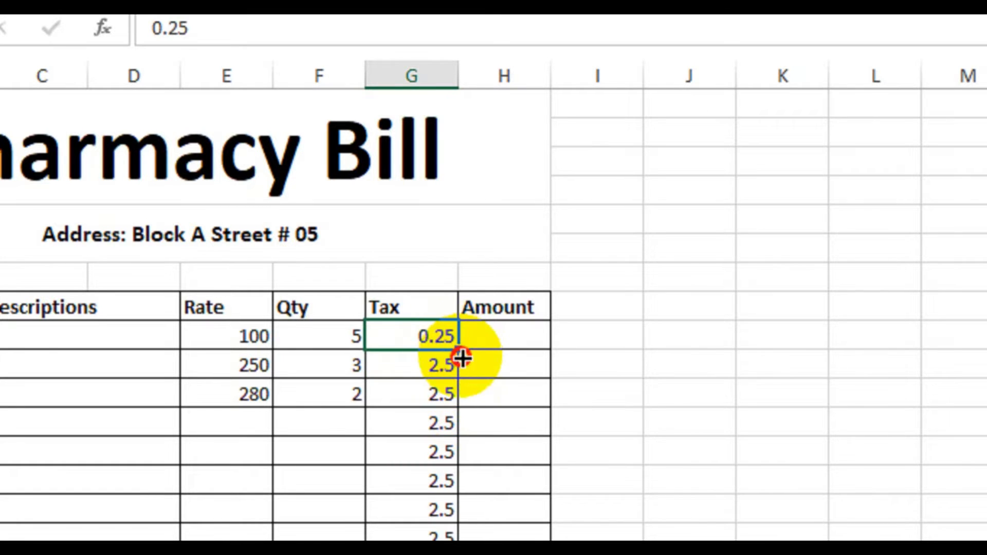
{"action": "left_click_drag", "start_coordinate": [463, 359], "coordinate": [431, 539]}
{"action": "left_click", "coordinate": [746, 124]}
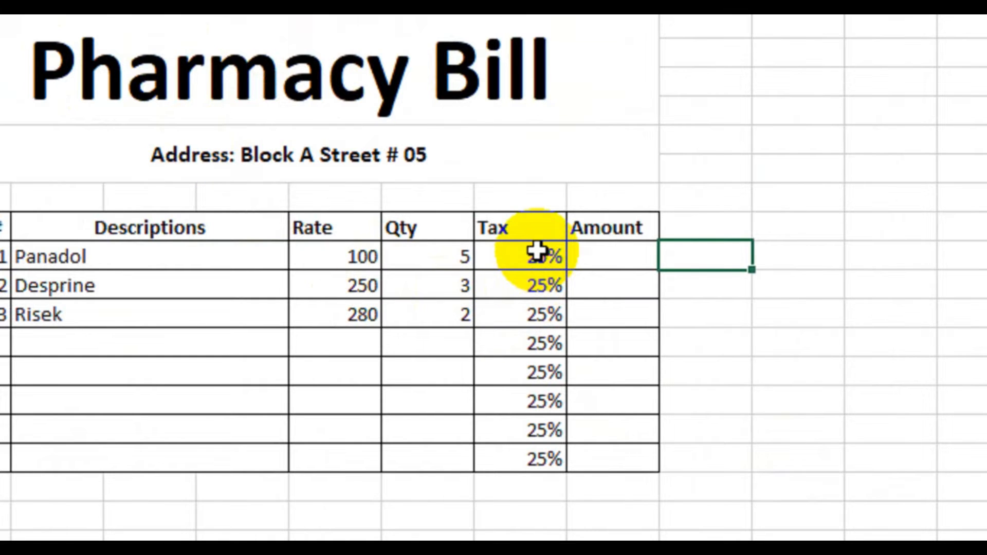
Step: Clear the formats of the tax cells G9:G16 and reapply their borders
{"action": "left_click_drag", "start_coordinate": [518, 253], "coordinate": [533, 458]}
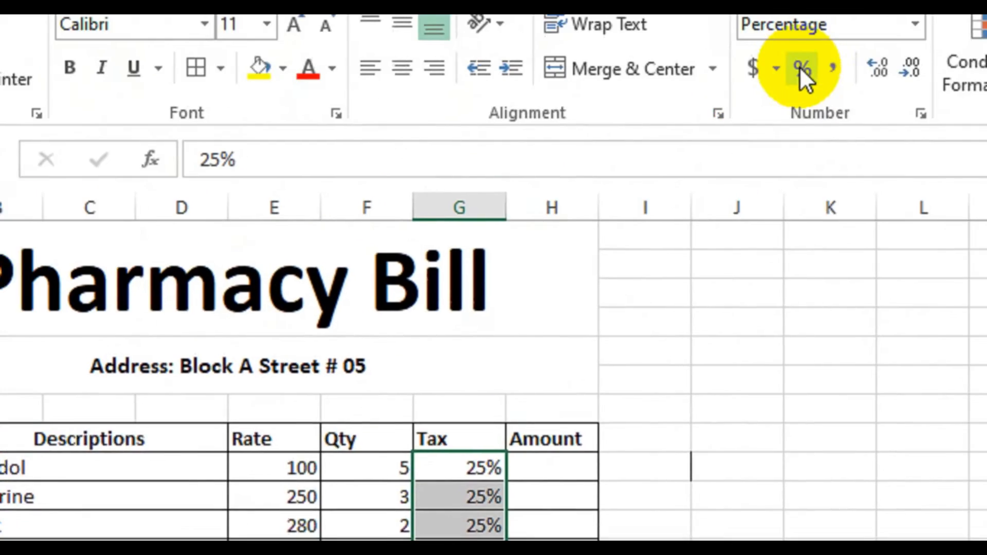
{"action": "left_click", "coordinate": [758, 129]}
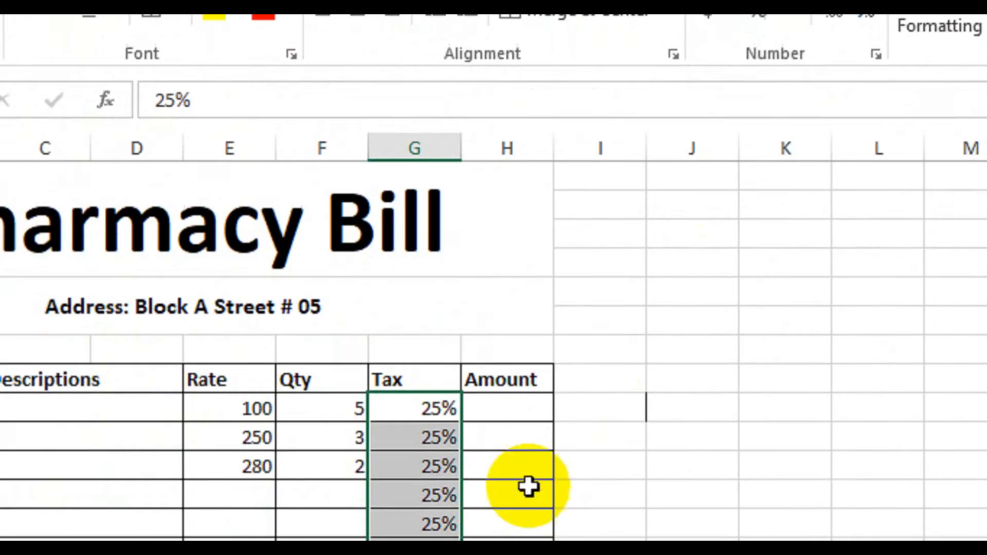
{"action": "left_click", "coordinate": [813, 121]}
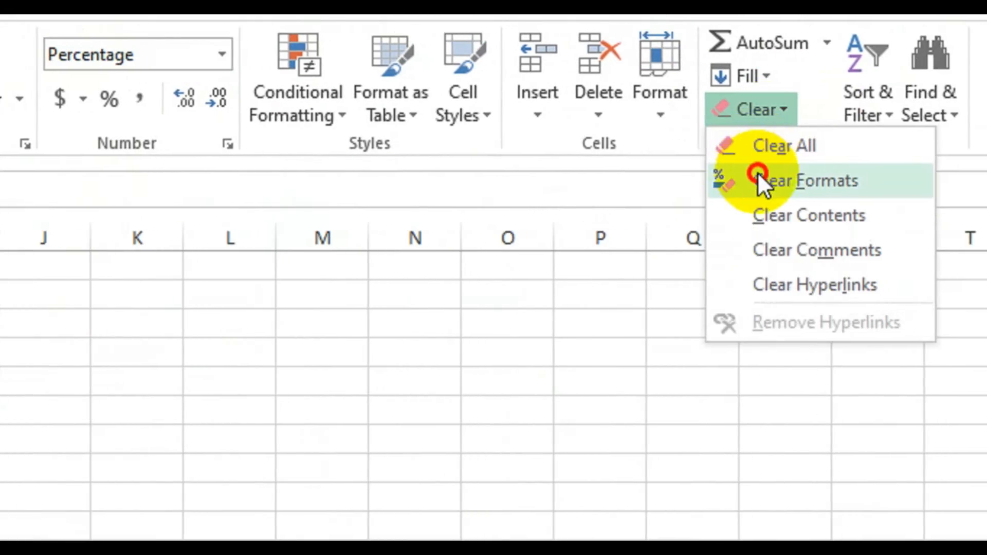
{"action": "left_click", "coordinate": [759, 177]}
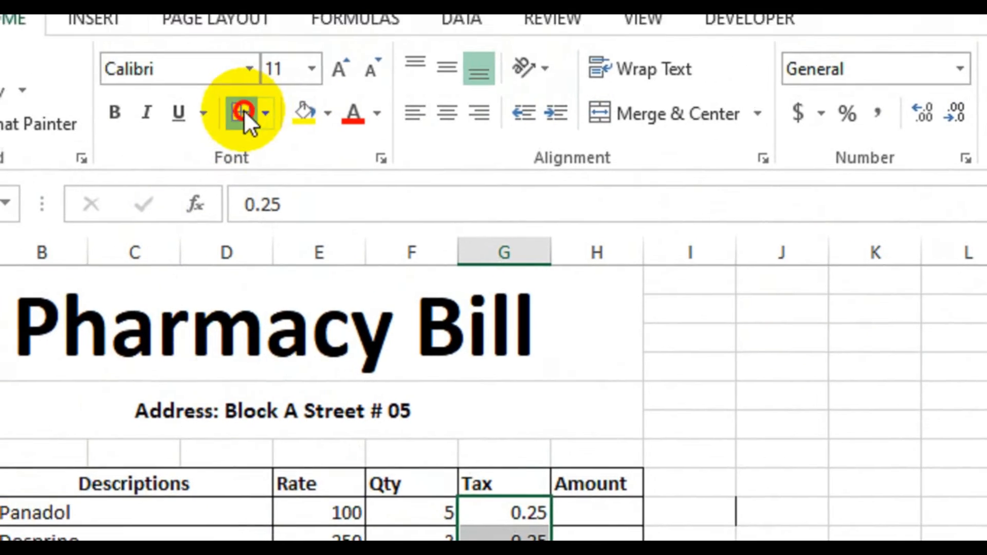
Step: Set the tax in G9 to 2.5%
{"action": "left_click", "coordinate": [488, 513]}
{"action": "type", "text": "2"}
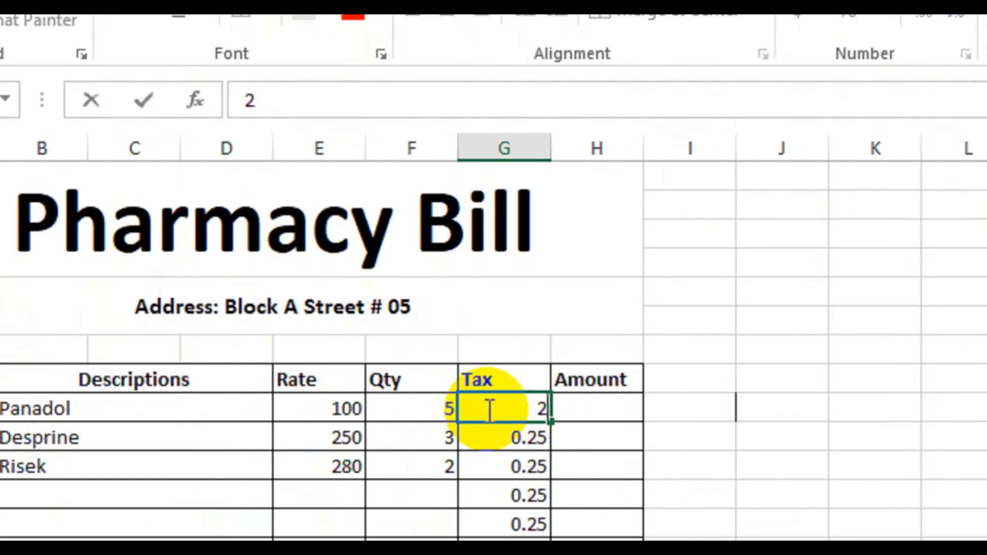
{"action": "type", "text": ".5%"}
{"action": "key", "text": "Return"}
{"action": "left_click", "coordinate": [485, 410]}
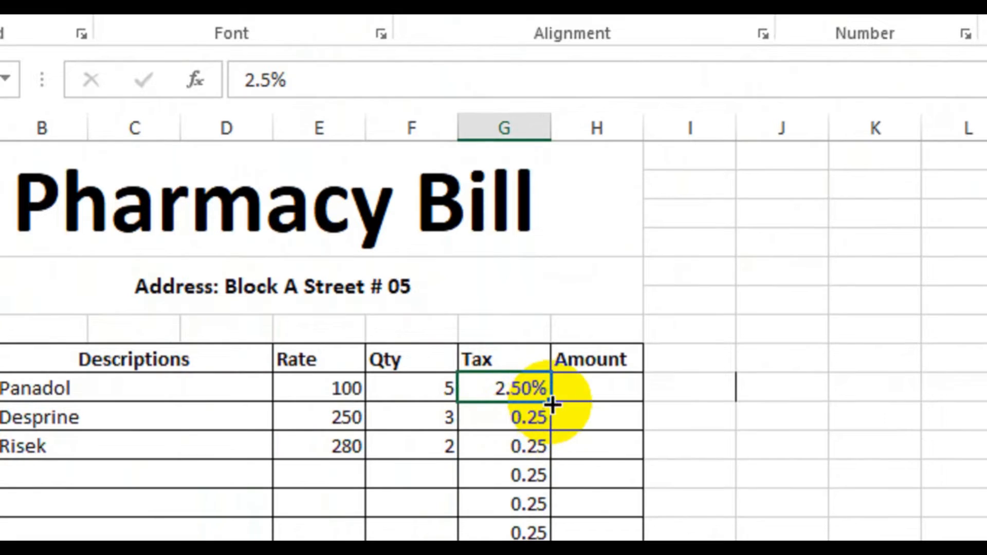
Step: Fill the 2.5% tax from G9 down through G16
{"action": "left_click_drag", "start_coordinate": [551, 406], "coordinate": [556, 554]}
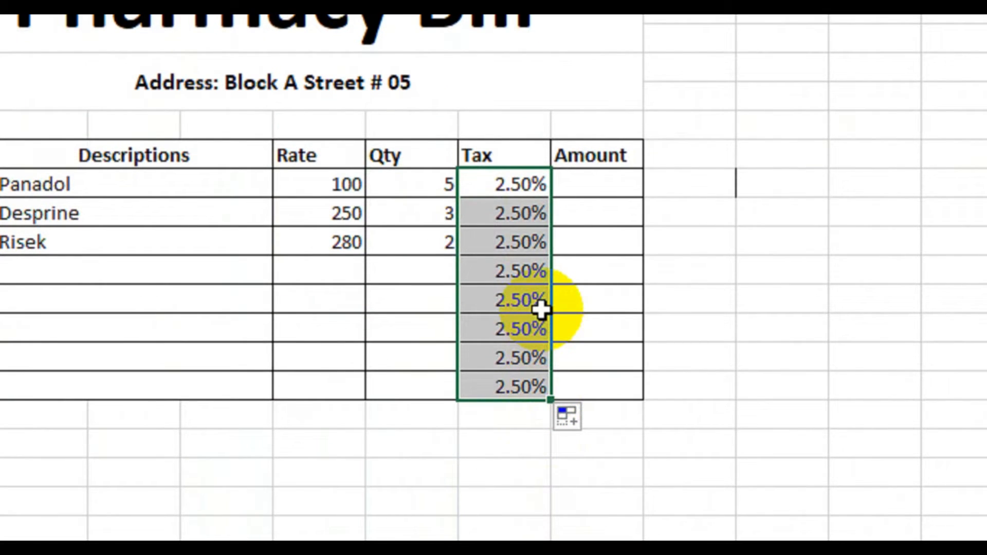
{"action": "left_click", "coordinate": [749, 217]}
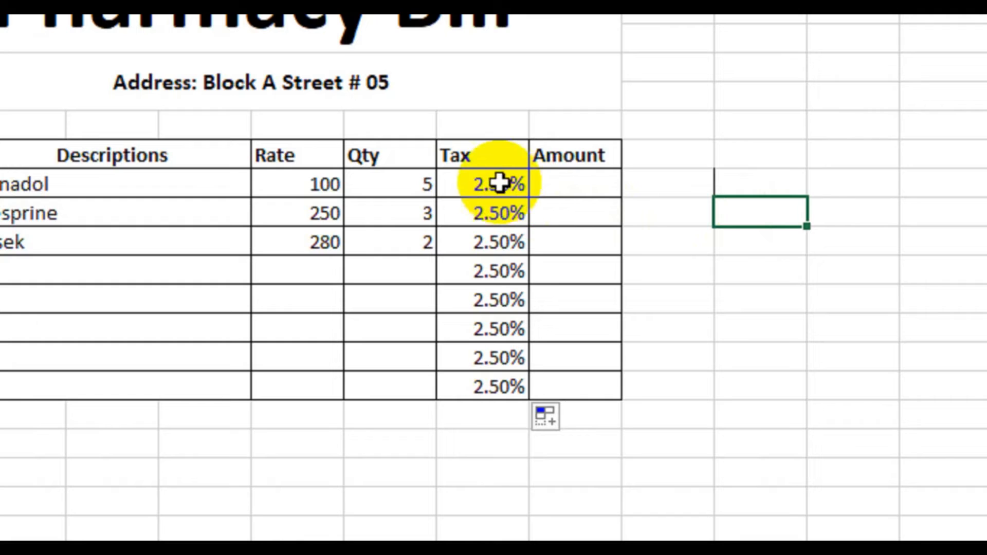
{"action": "left_click", "coordinate": [719, 267]}
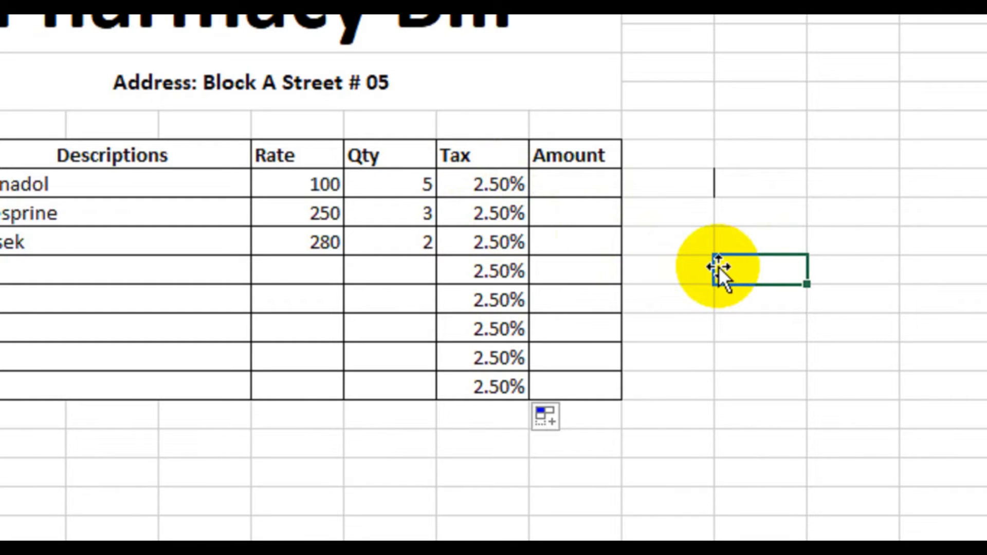
{"action": "left_click", "coordinate": [478, 193]}
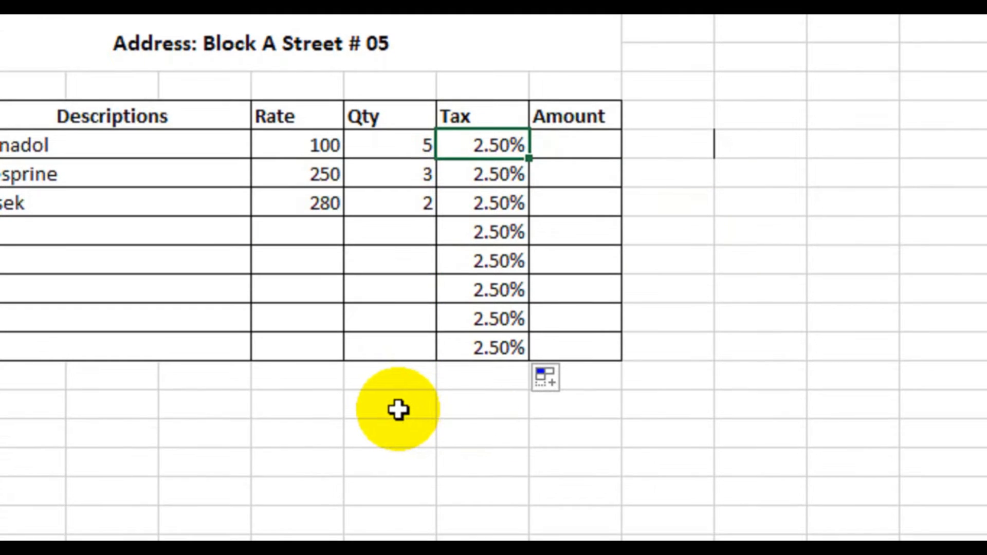
Step: Enter the formula =(E9*F9)*G9+(E9*F9) in H9 to calculate the first medicine's amount including tax
{"action": "left_click", "coordinate": [570, 144]}
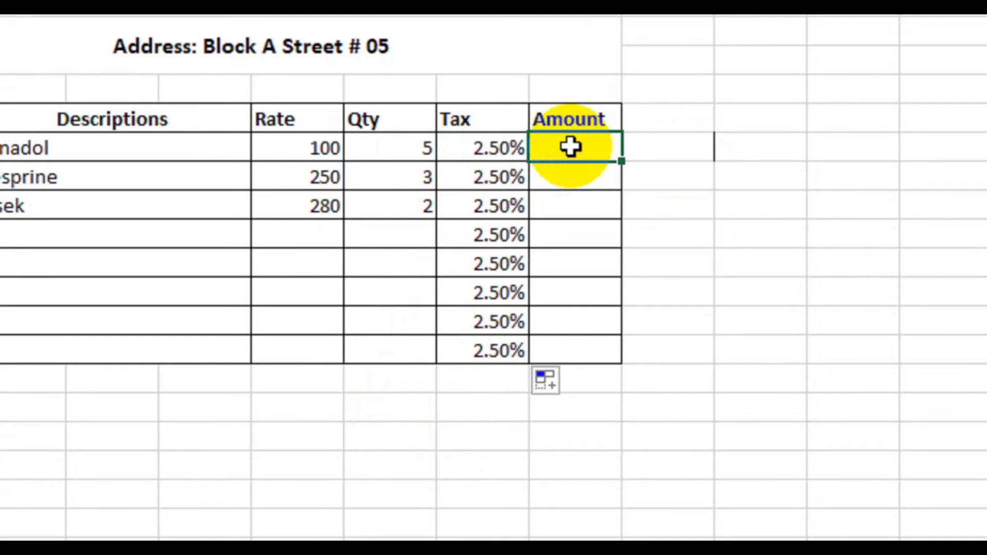
{"action": "type", "text": "=("}
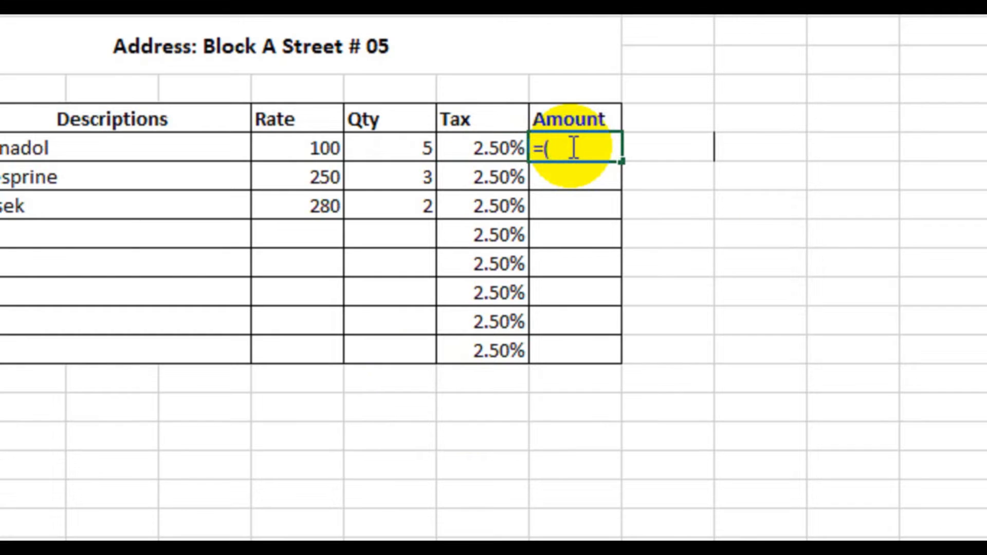
{"action": "left_click", "coordinate": [318, 152]}
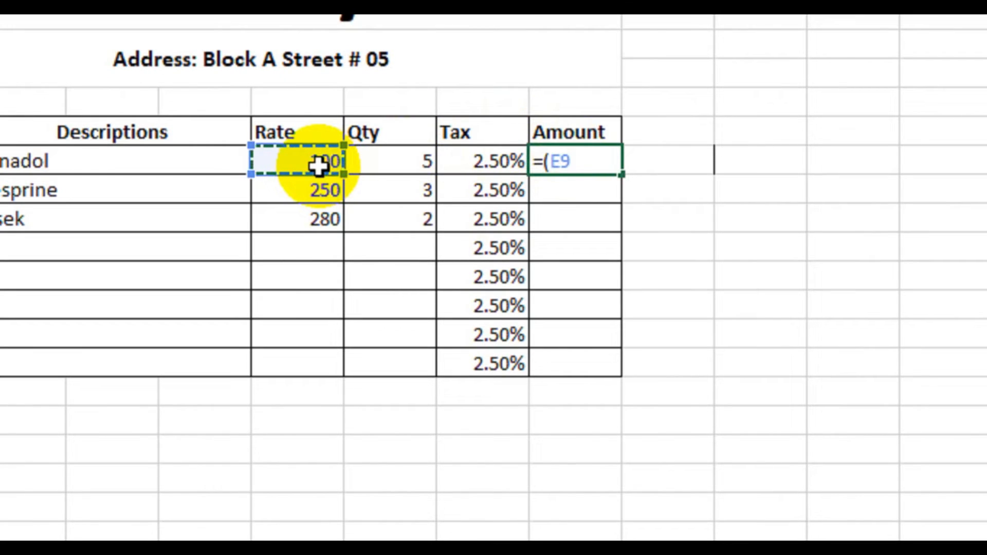
{"action": "type", "text": "*"}
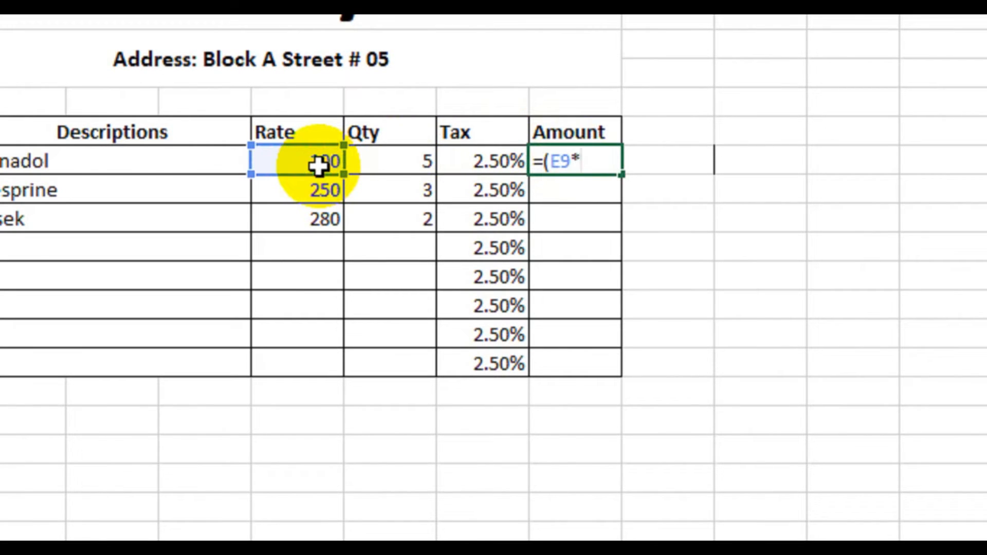
{"action": "left_click", "coordinate": [397, 157]}
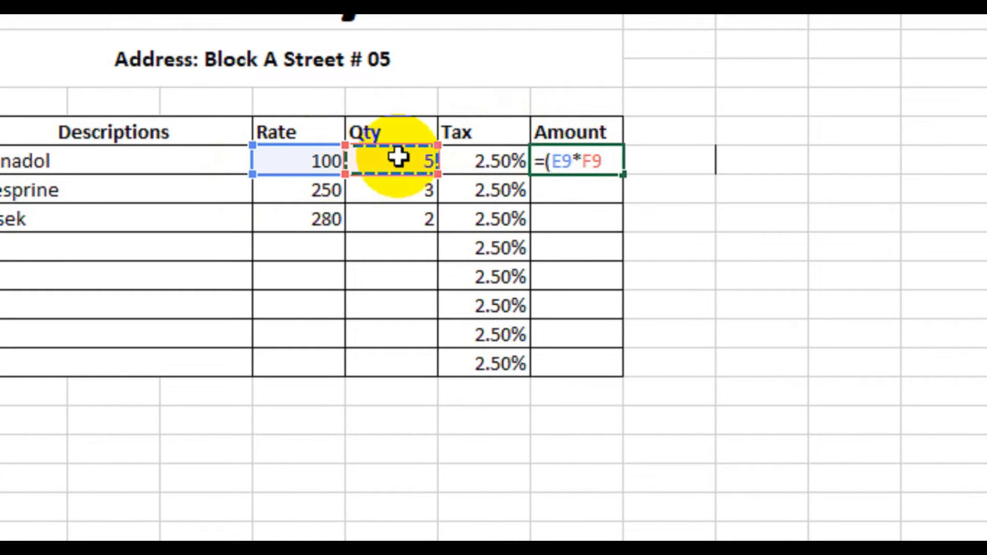
{"action": "type", "text": ")*"}
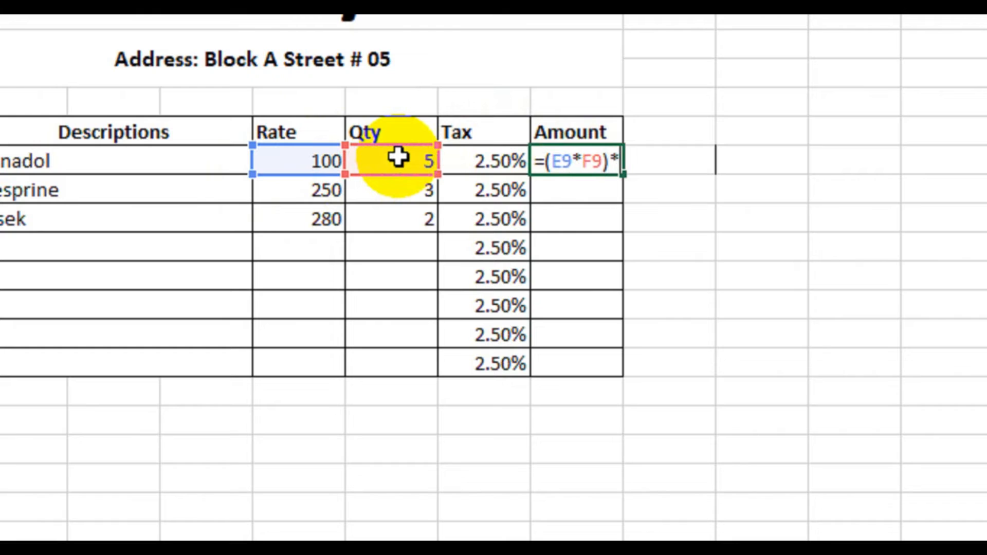
{"action": "left_click", "coordinate": [488, 162]}
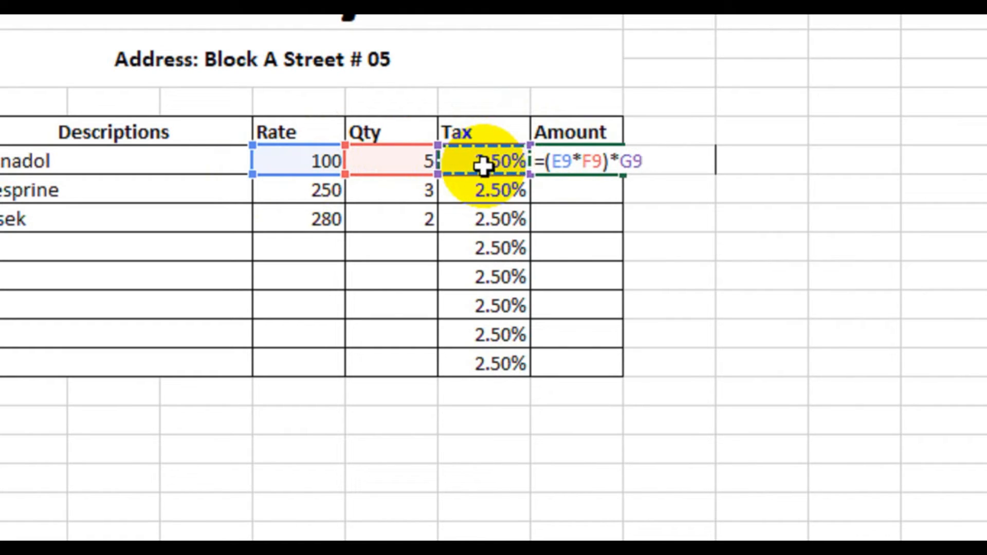
{"action": "type", "text": "+("}
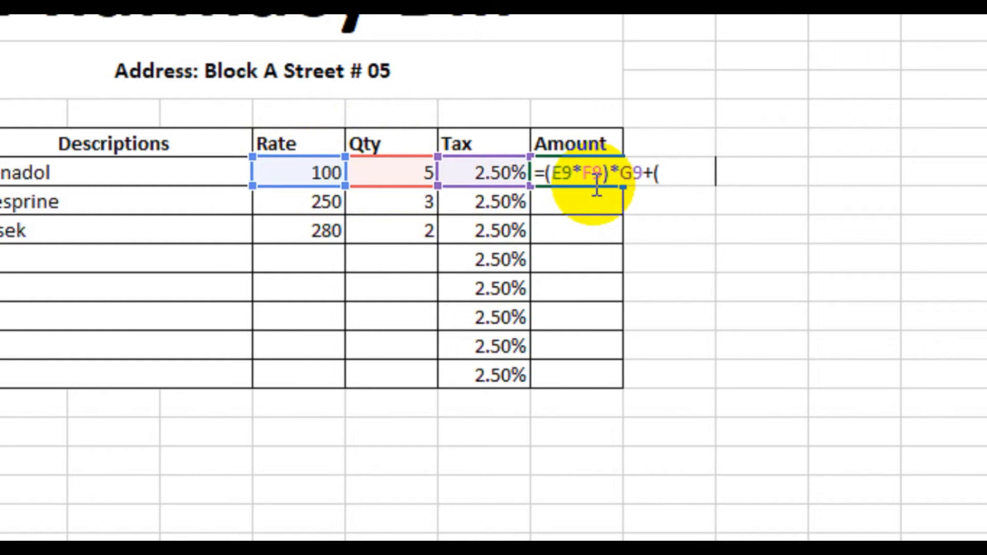
{"action": "left_click", "coordinate": [327, 170]}
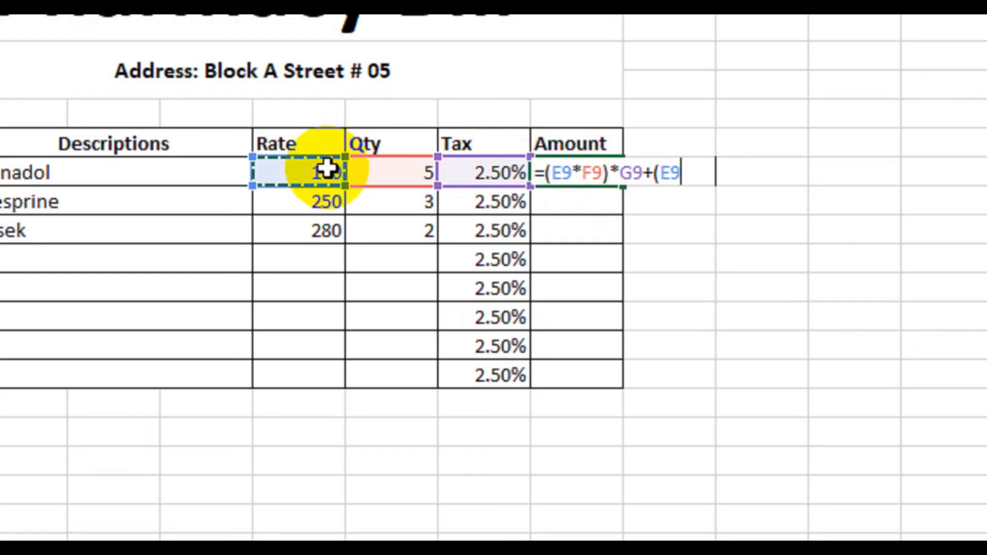
{"action": "type", "text": "*"}
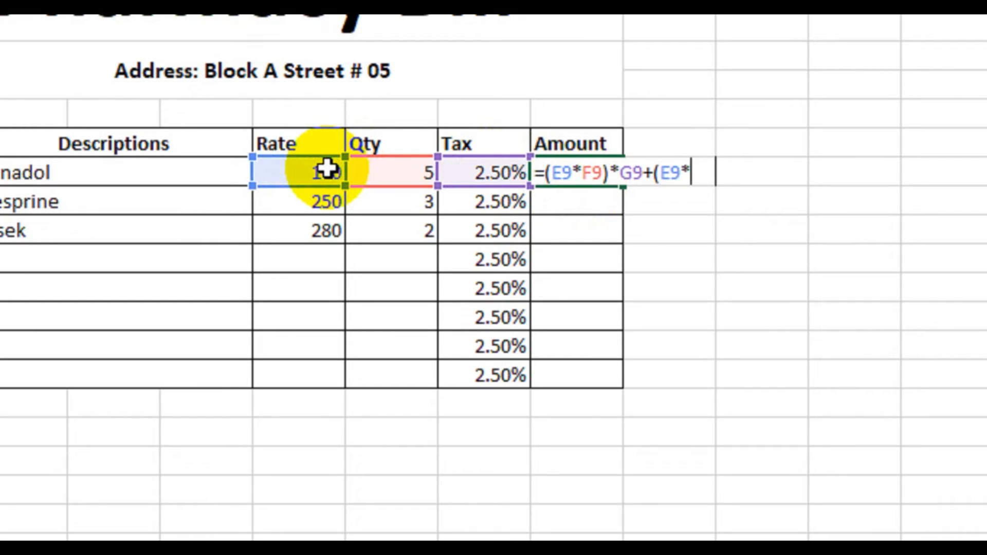
{"action": "left_click", "coordinate": [401, 174]}
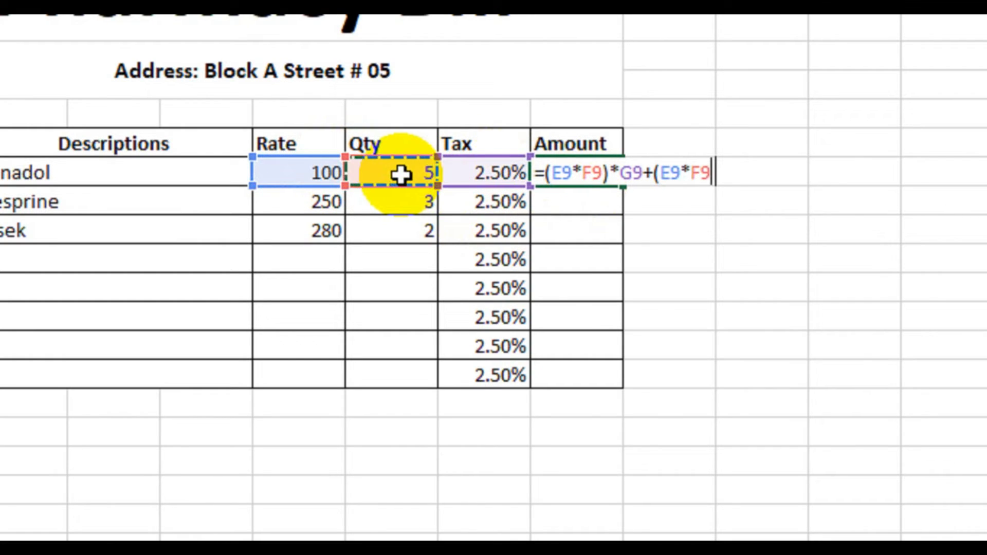
{"action": "type", "text": ")"}
{"action": "key", "text": "Return"}
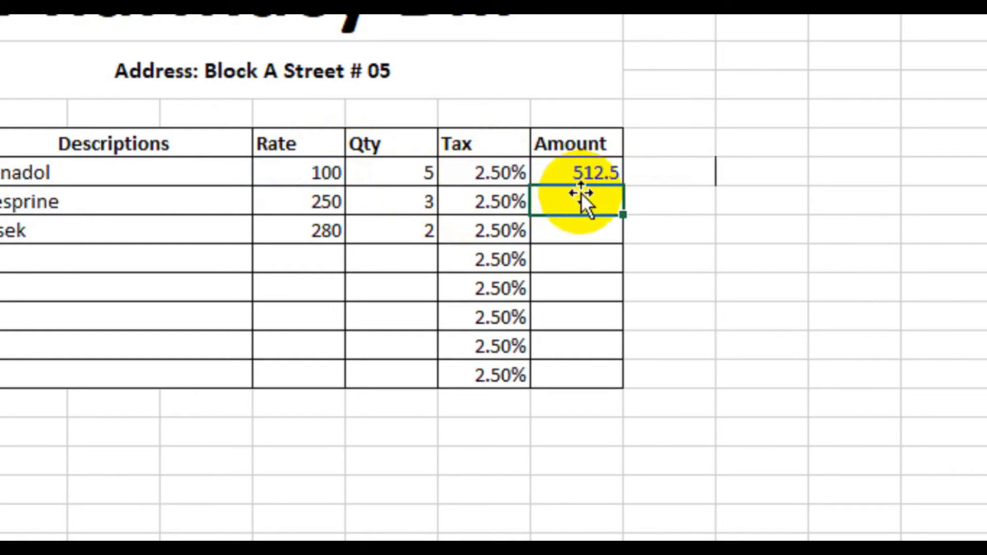
Step: Fill the amount formula from H9 down through H16
{"action": "left_click", "coordinate": [583, 181]}
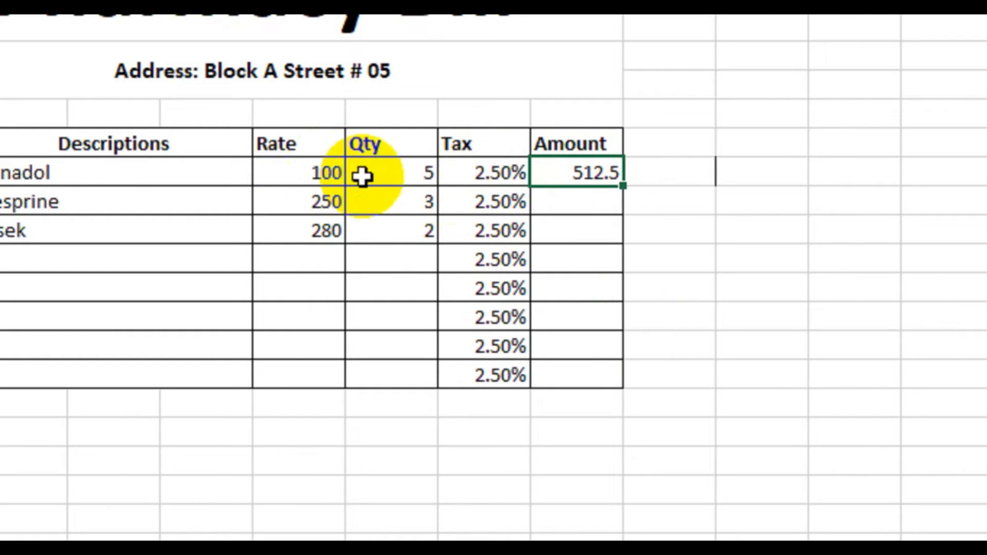
{"action": "left_click", "coordinate": [345, 172]}
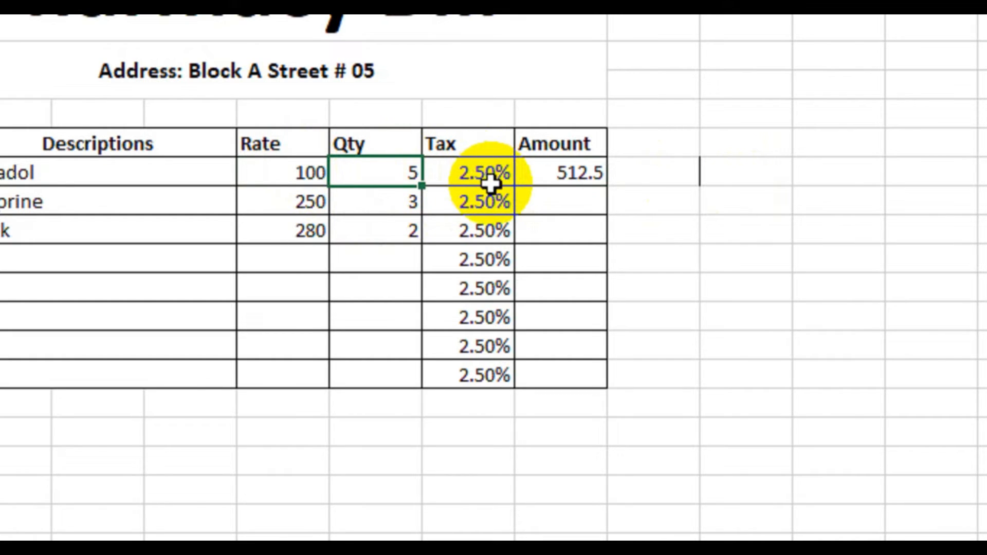
{"action": "left_click", "coordinate": [559, 174]}
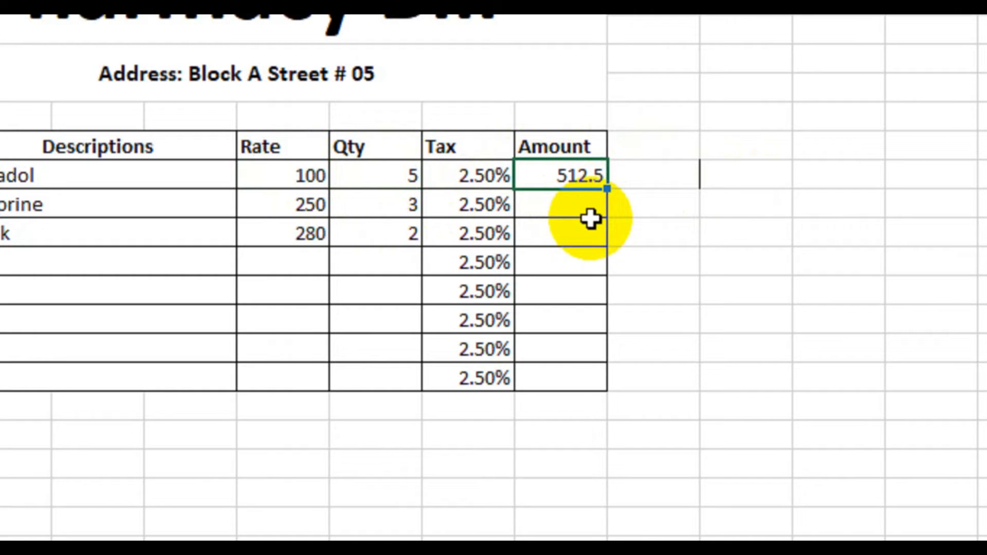
{"action": "left_click_drag", "start_coordinate": [607, 189], "coordinate": [573, 380]}
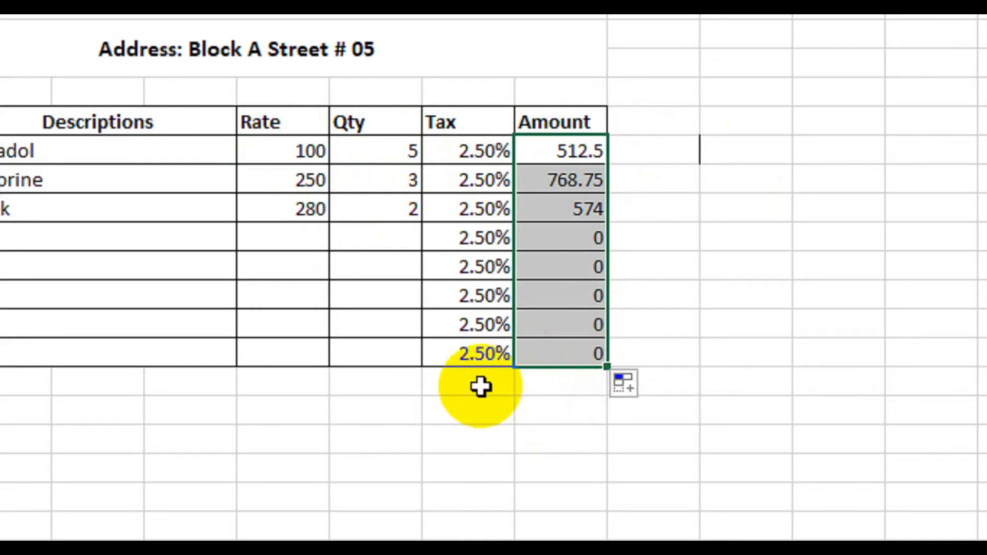
{"action": "left_click", "coordinate": [480, 387]}
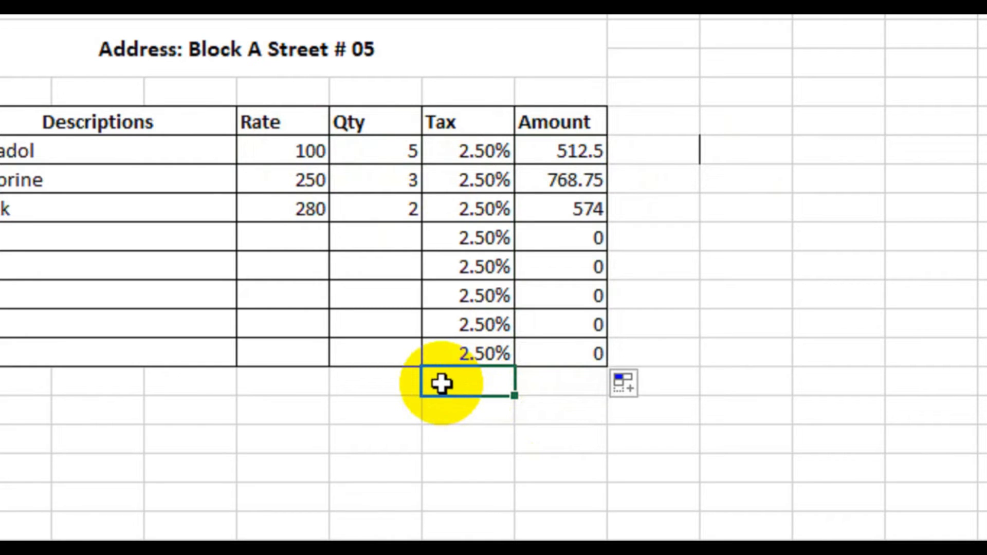
Step: Merge and center E17:G17, then merge E18:G21 across row by row for the summary labels
{"action": "left_click_drag", "start_coordinate": [303, 391], "coordinate": [450, 393]}
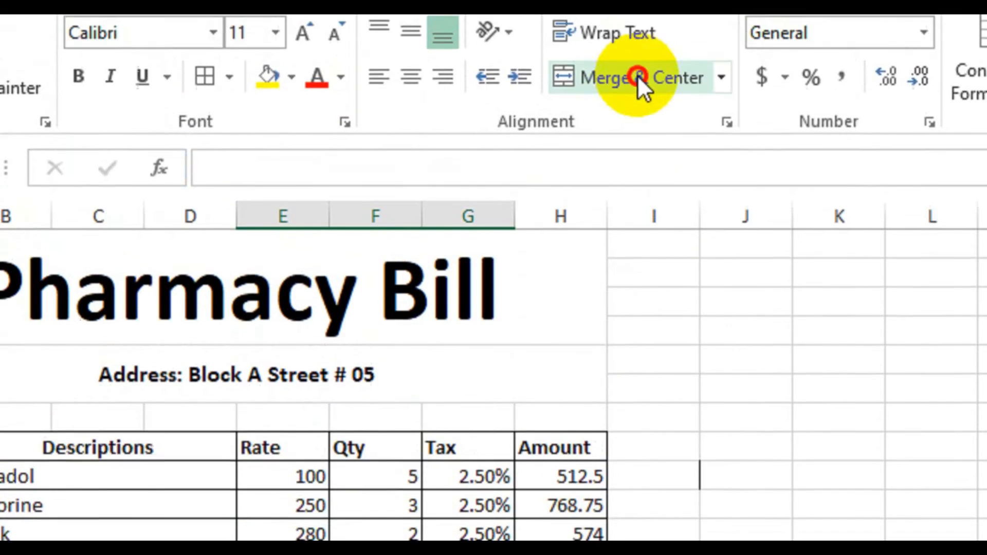
{"action": "left_click", "coordinate": [640, 80]}
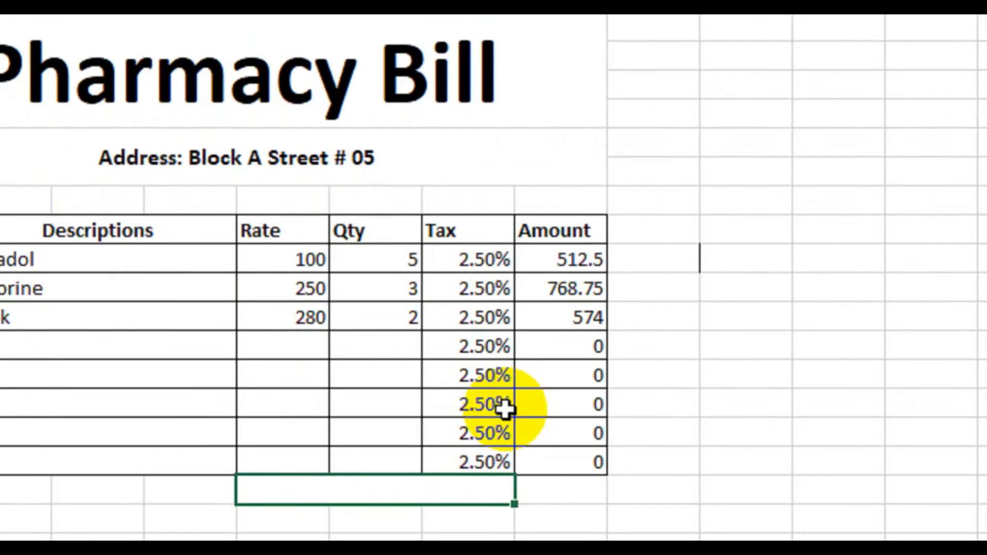
{"action": "left_click_drag", "start_coordinate": [312, 521], "coordinate": [458, 522]}
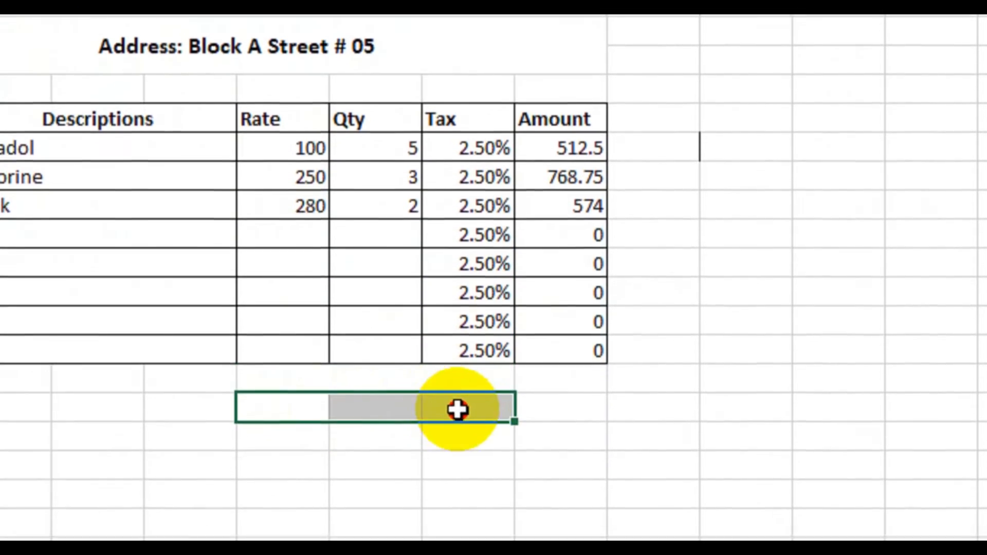
{"action": "left_click_drag", "start_coordinate": [326, 405], "coordinate": [443, 488]}
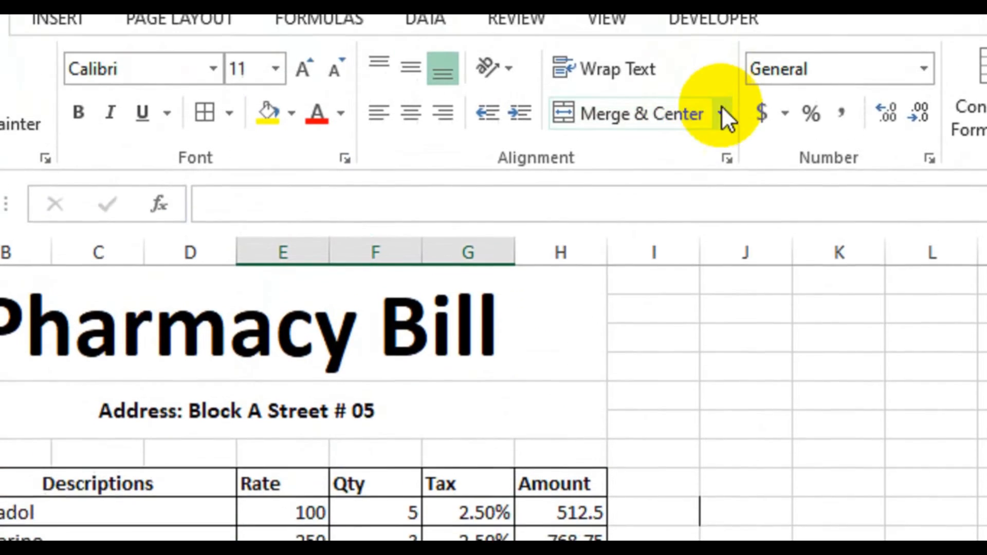
{"action": "left_click", "coordinate": [722, 113]}
{"action": "left_click", "coordinate": [680, 214]}
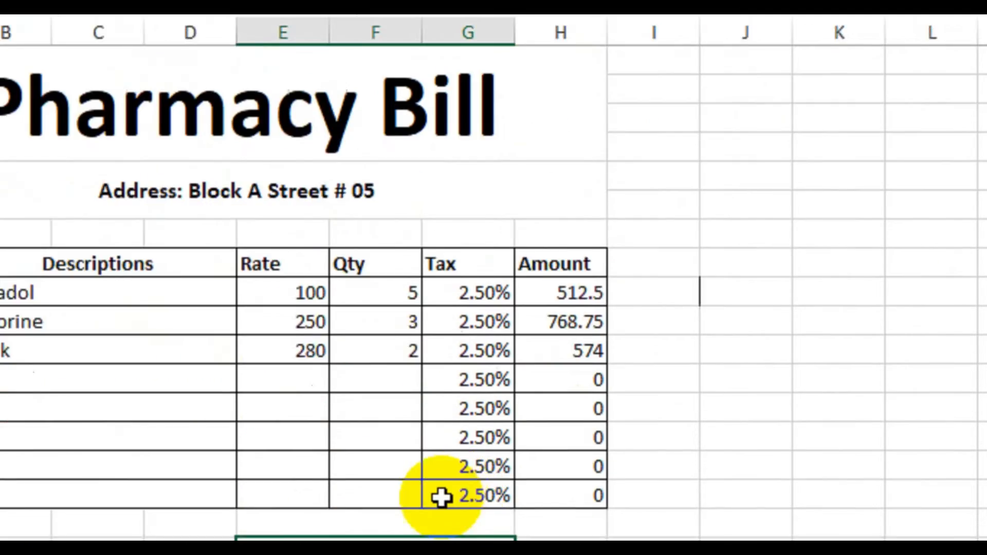
Step: Apply all borders and a thick box border to the summary block E17:H21
{"action": "left_click_drag", "start_coordinate": [320, 387], "coordinate": [546, 505]}
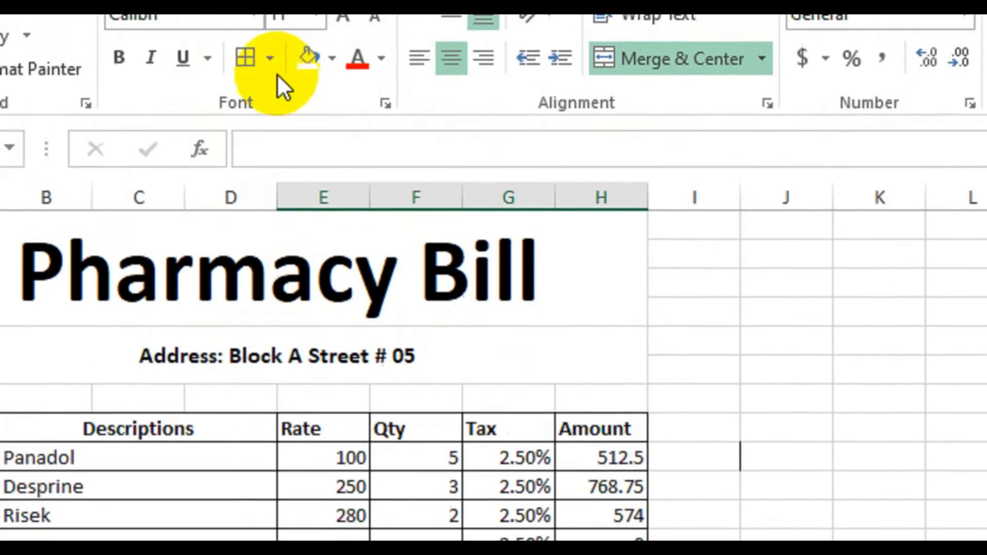
{"action": "left_click", "coordinate": [267, 133]}
{"action": "left_click", "coordinate": [293, 421]}
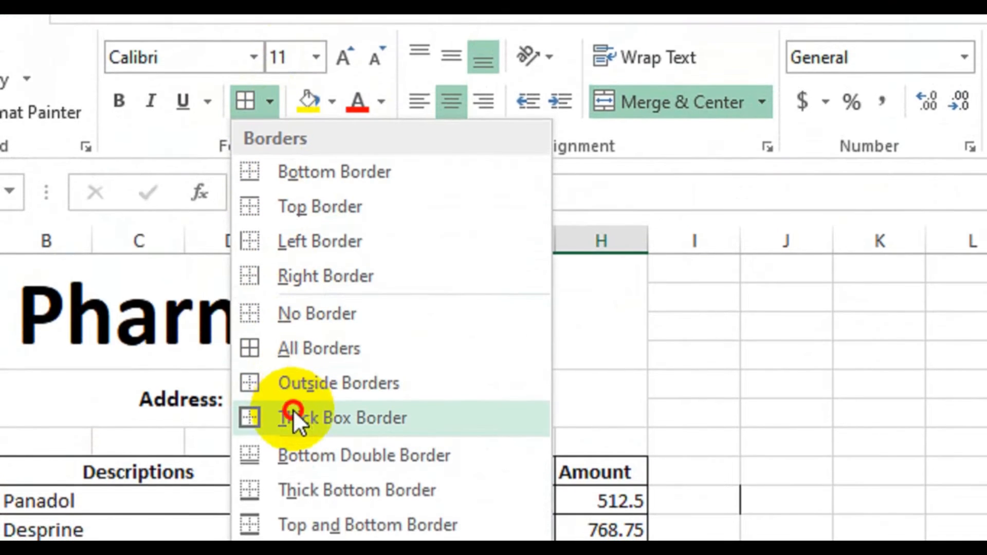
{"action": "left_click", "coordinate": [580, 436]}
Step: Enter the label "Total:" in the merged cell E17 and align it right
{"action": "left_click", "coordinate": [476, 334]}
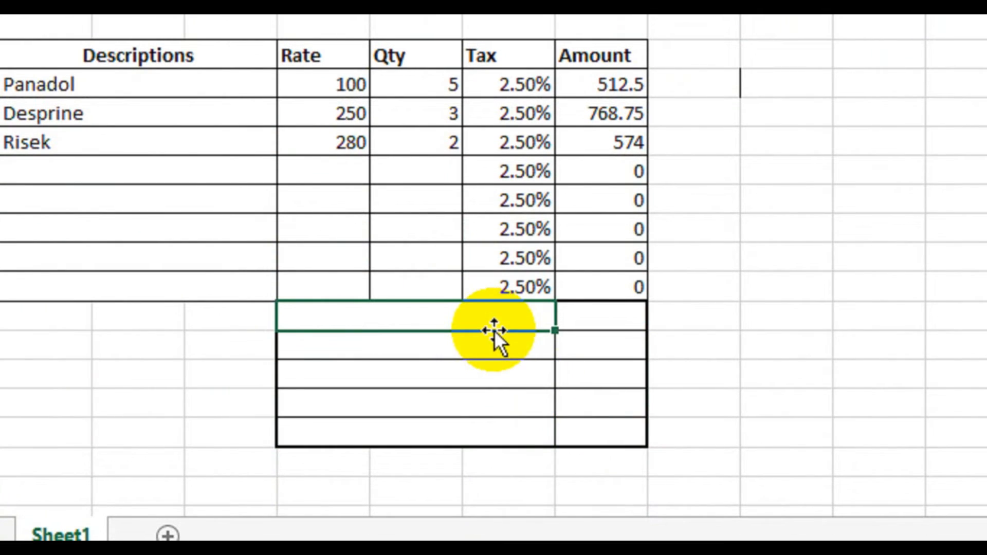
{"action": "type", "text": "Total:"}
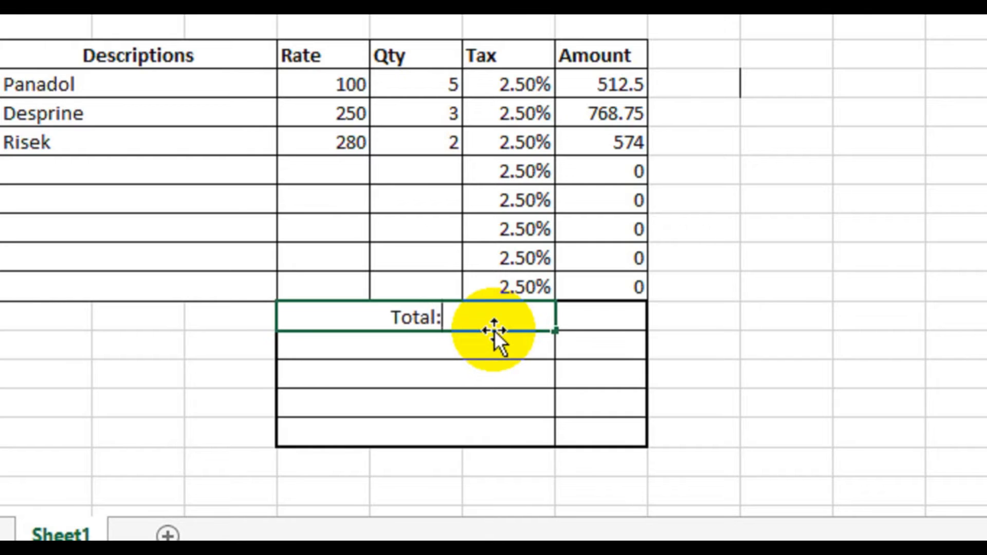
{"action": "key", "text": "Return"}
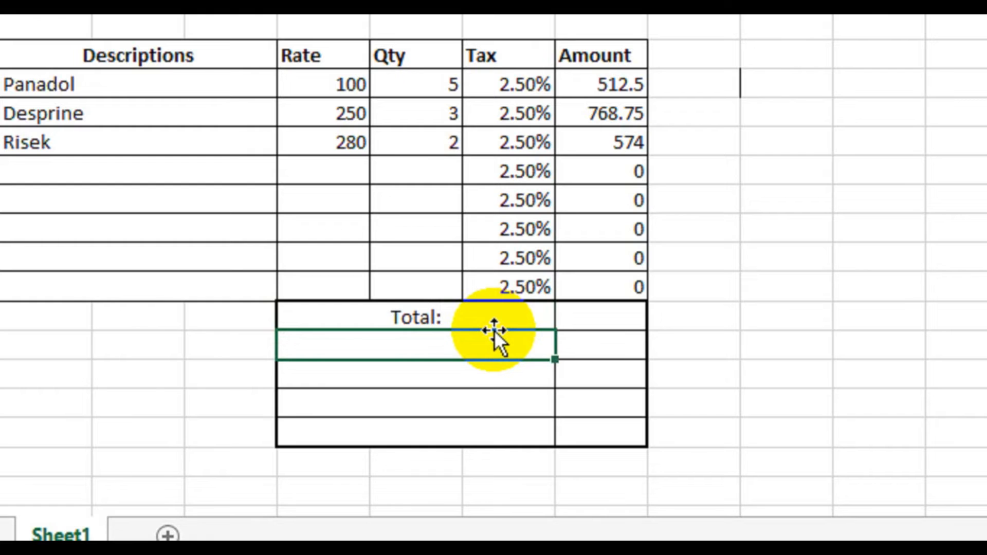
{"action": "left_click", "coordinate": [493, 319]}
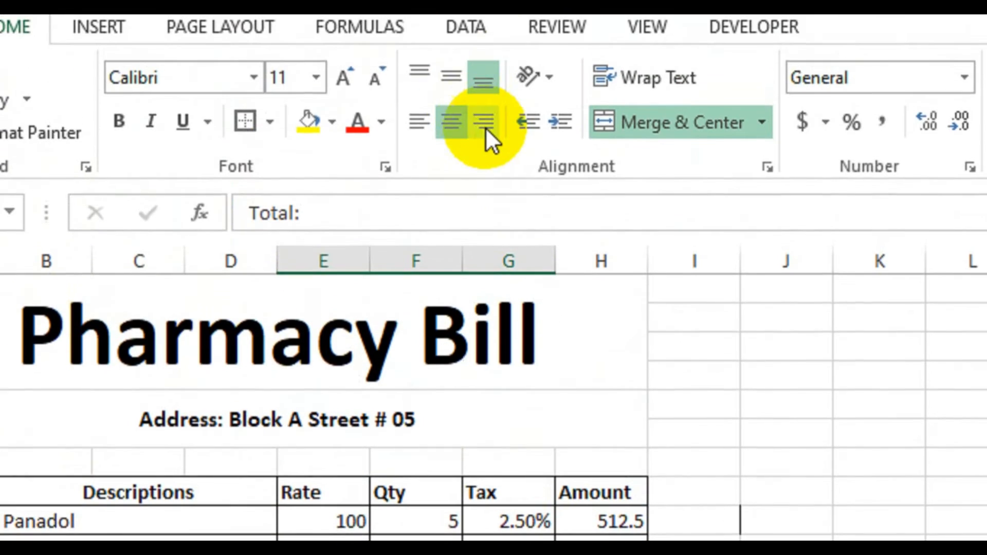
{"action": "left_click", "coordinate": [485, 126]}
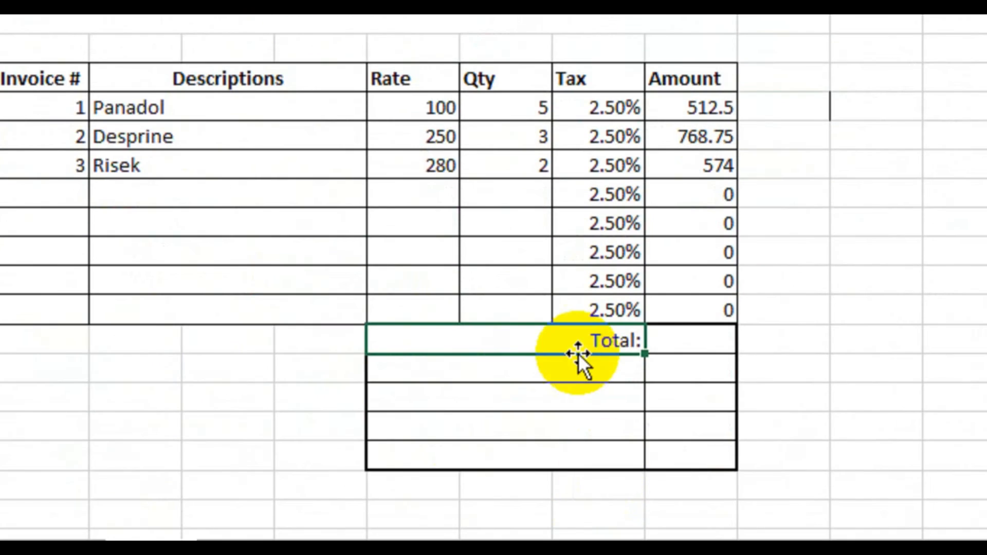
Step: Enter the label "POS:" in E18 and format the summary label cells E17:G21 as bold and right-aligned
{"action": "left_click_drag", "start_coordinate": [575, 341], "coordinate": [586, 455]}
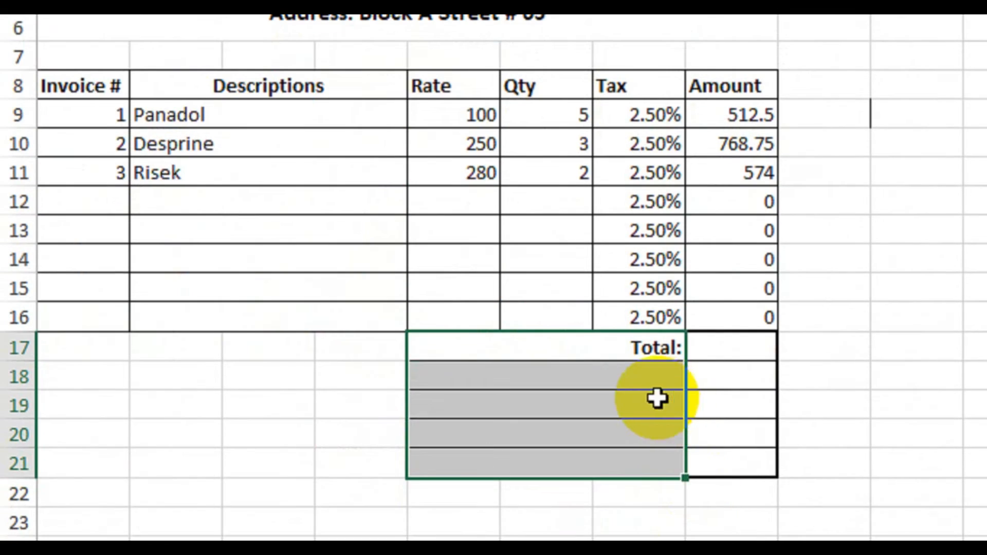
{"action": "key", "text": "Down"}
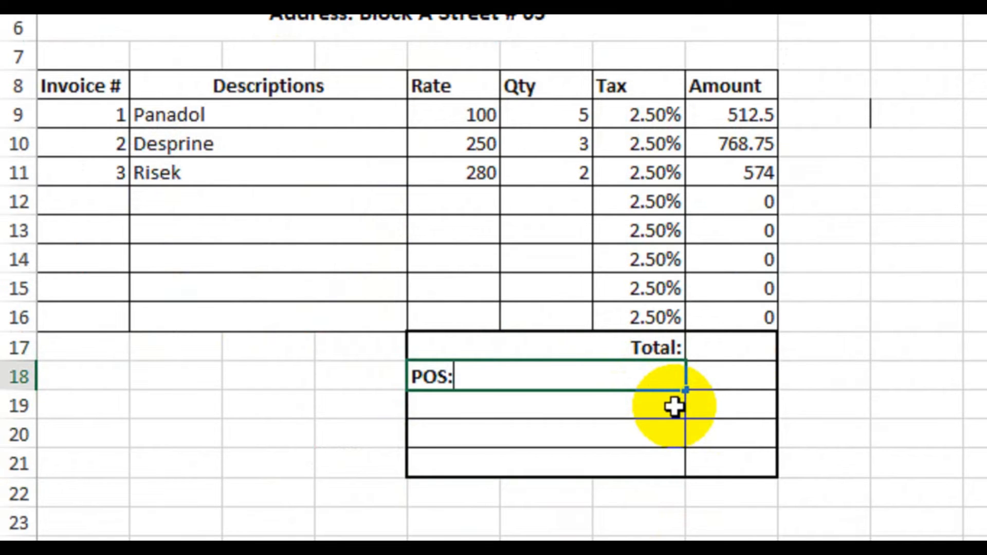
{"action": "left_click", "coordinate": [674, 406]}
{"action": "left_click_drag", "start_coordinate": [634, 375], "coordinate": [625, 459]}
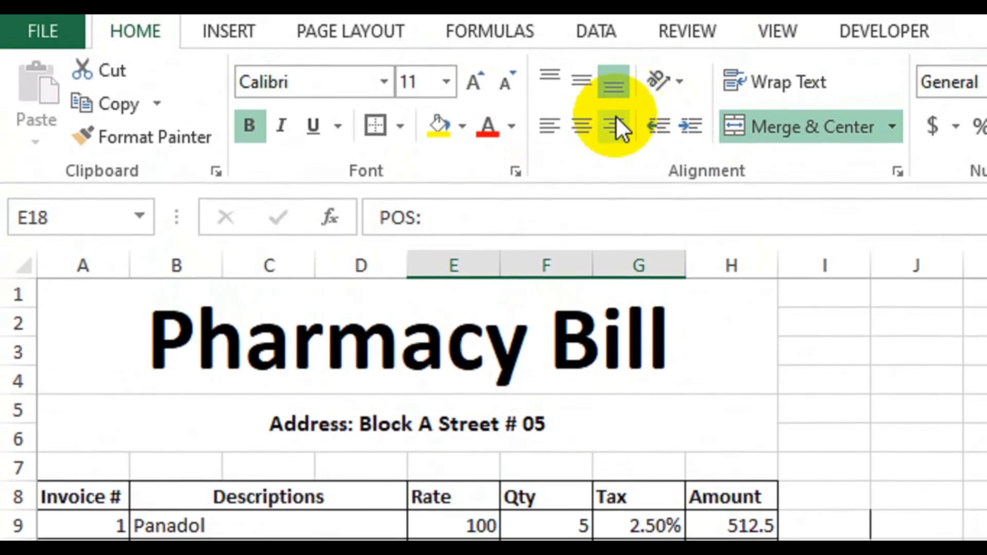
{"action": "left_click", "coordinate": [615, 123]}
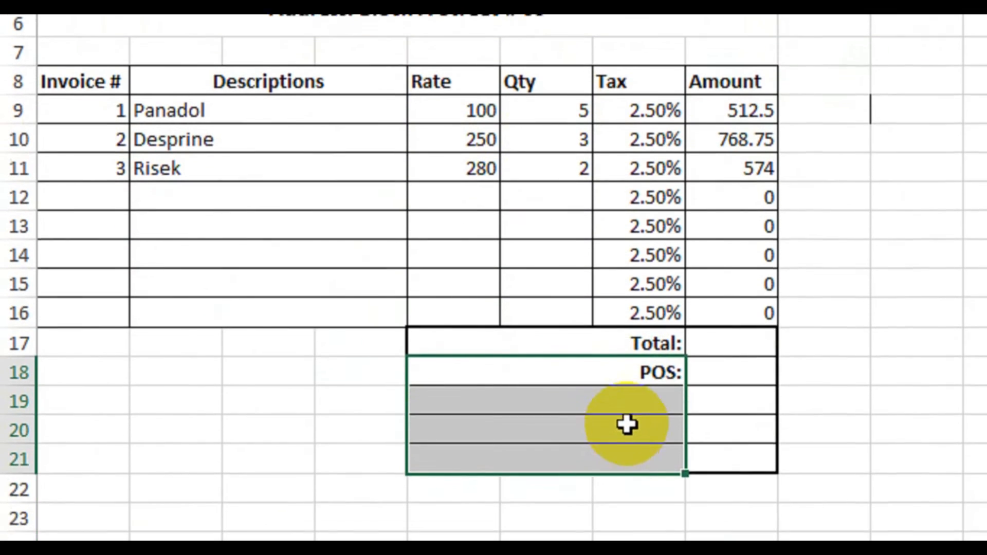
Step: Enter the label "Discount 5%:" in the merged cell E19
{"action": "left_click", "coordinate": [643, 448]}
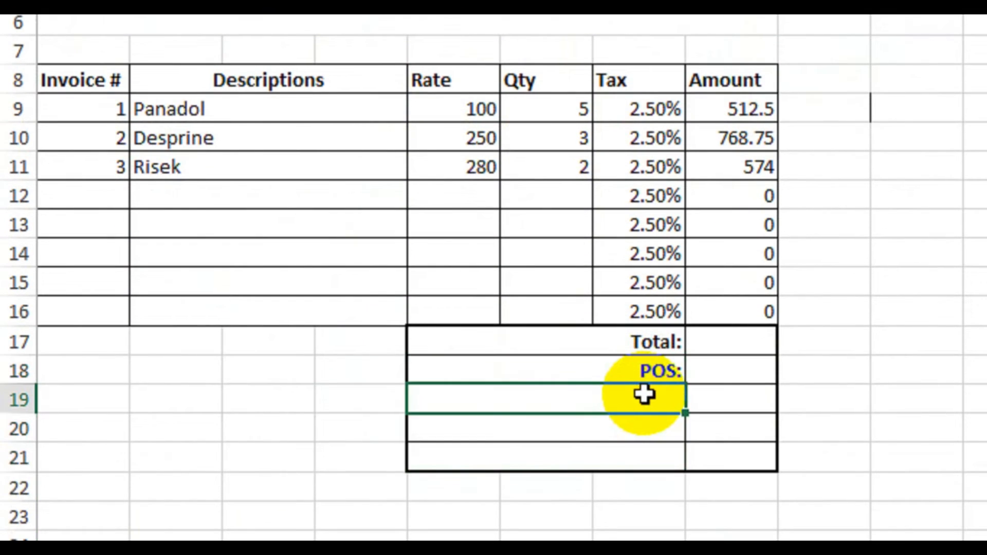
{"action": "type", "text": "Discount"}
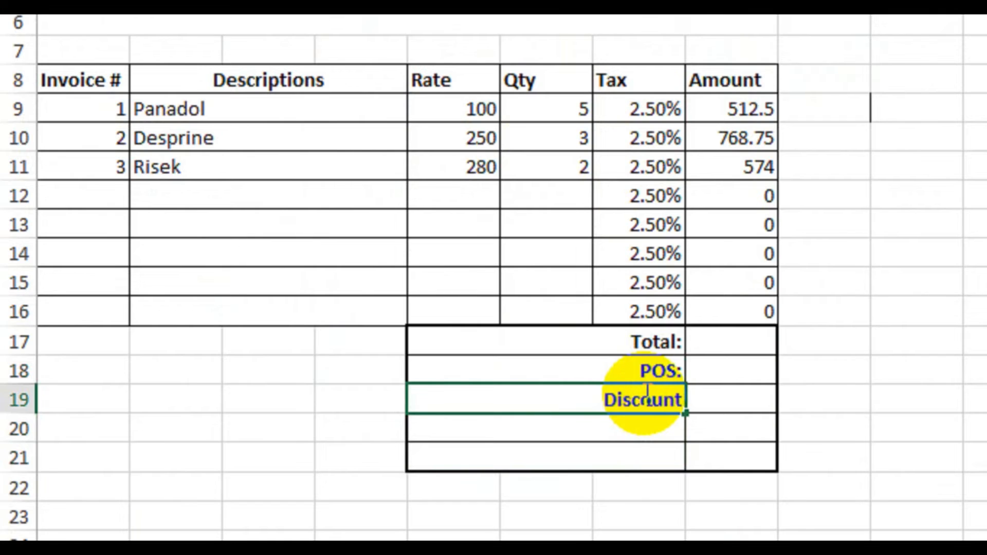
{"action": "type", "text": " 5%"}
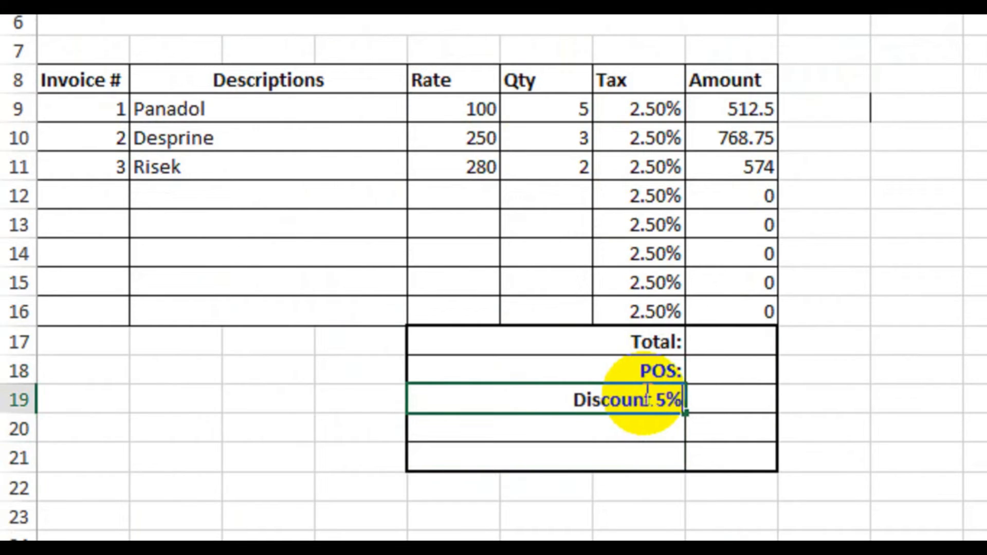
{"action": "type", "text": ":"}
{"action": "key", "text": "Return"}
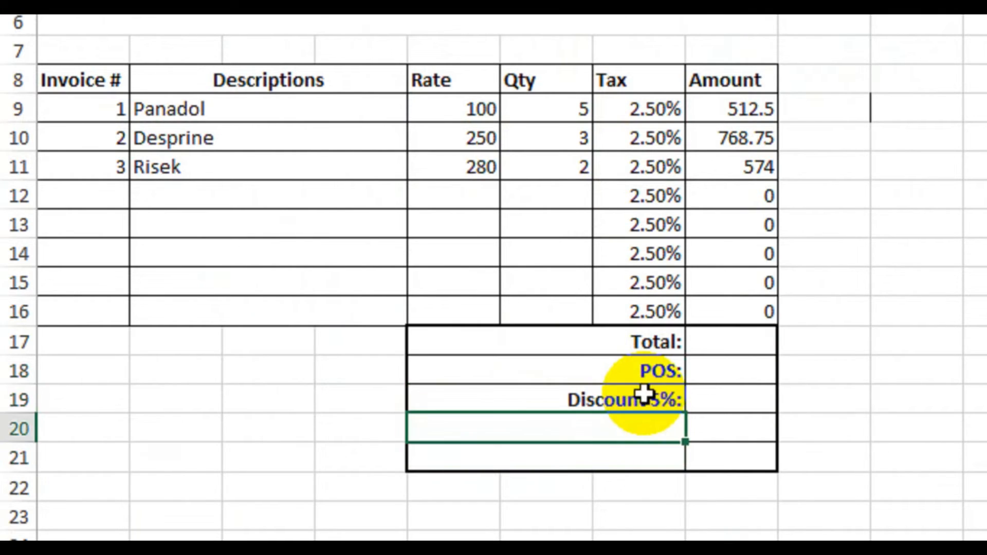
Step: Enter the labels "Payment:" in E20 and "Cash Back:" in E21 of the summary block
{"action": "type", "text": "P"}
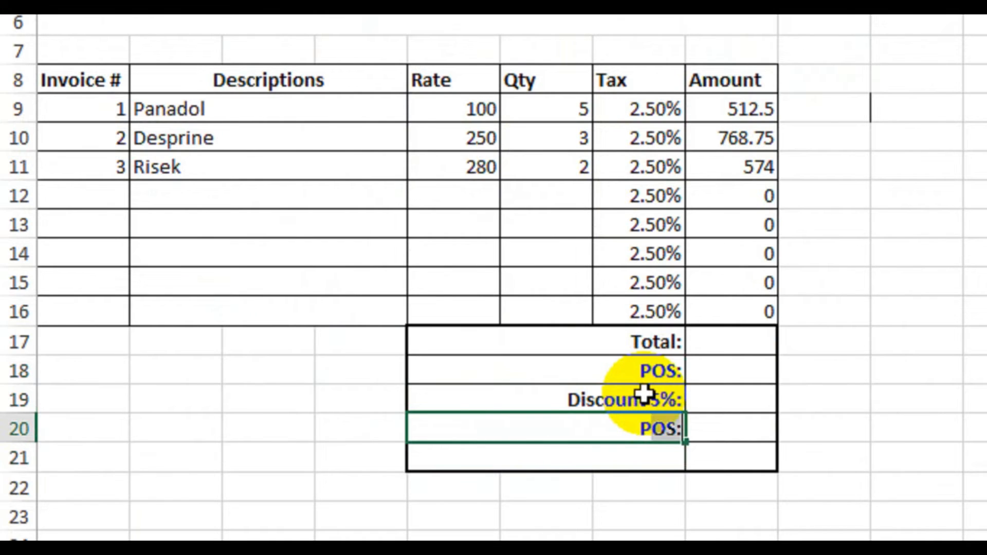
{"action": "type", "text": "ayment:"}
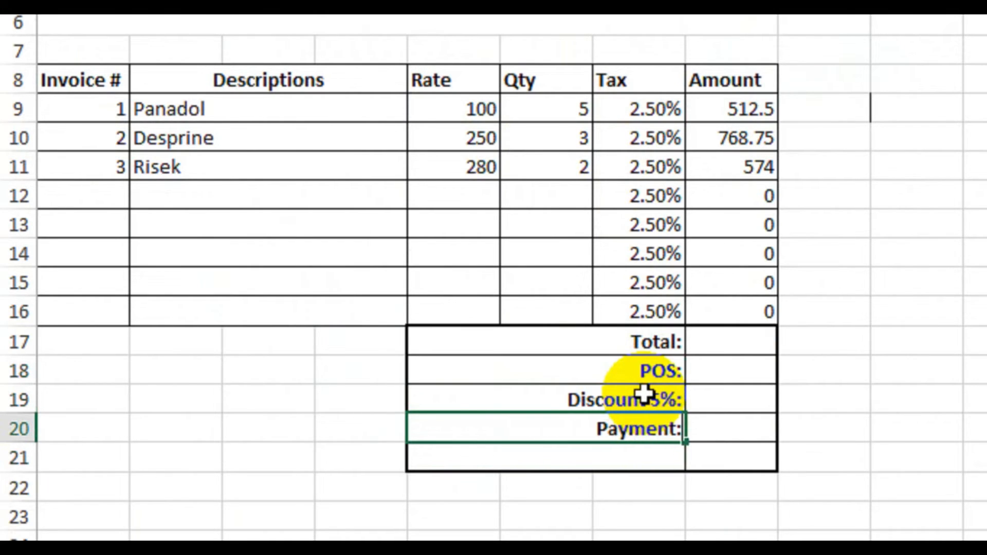
{"action": "key", "text": "Return"}
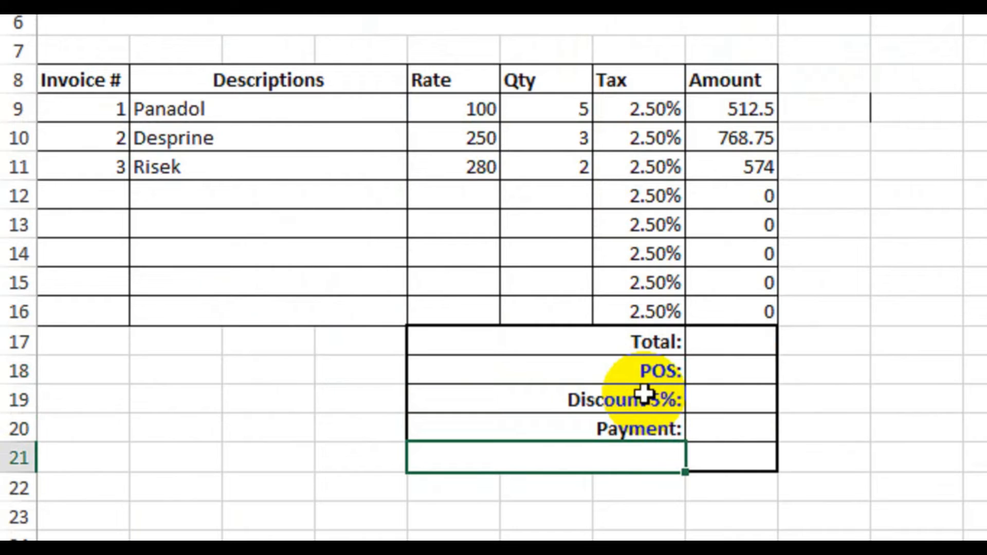
{"action": "type", "text": "Cash BAck"}
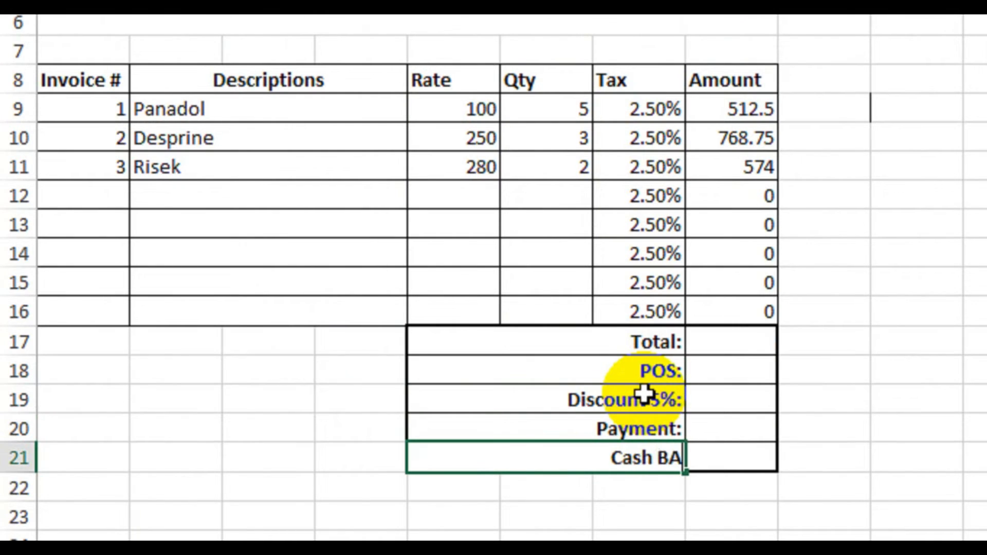
{"action": "key", "text": "BackSpace"}
{"action": "key", "text": "BackSpace"}
{"action": "key", "text": "BackSpace"}
{"action": "type", "text": "ack:"}
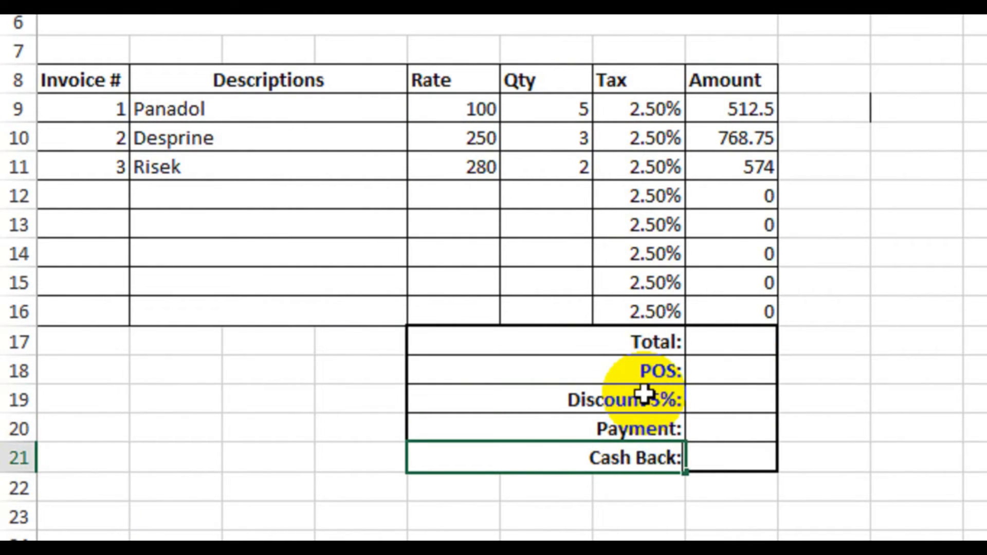
{"action": "key", "text": "Return"}
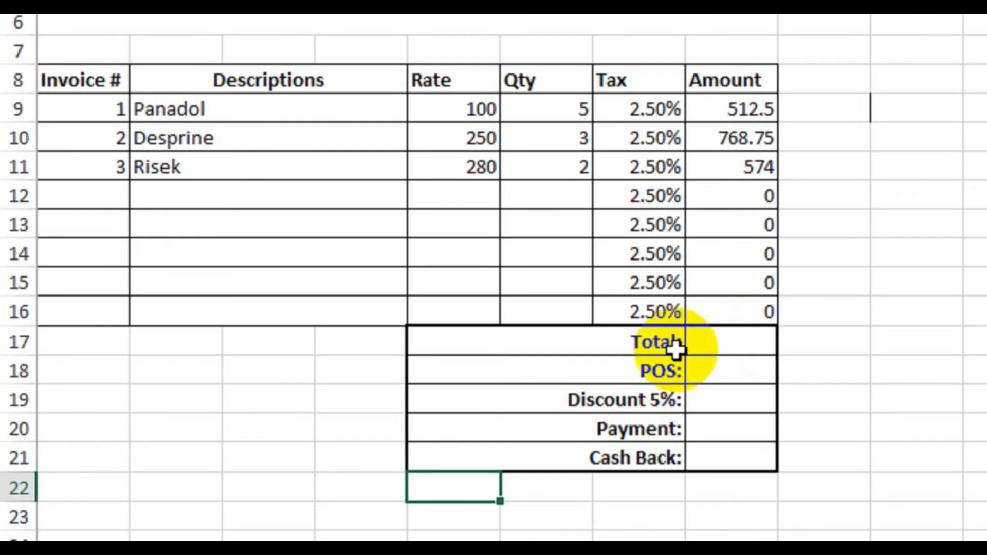
Step: Sum the amounts H9:H16 with a SUM formula in H17 and enter 1 as the POS charge in H18
{"action": "left_click", "coordinate": [737, 342]}
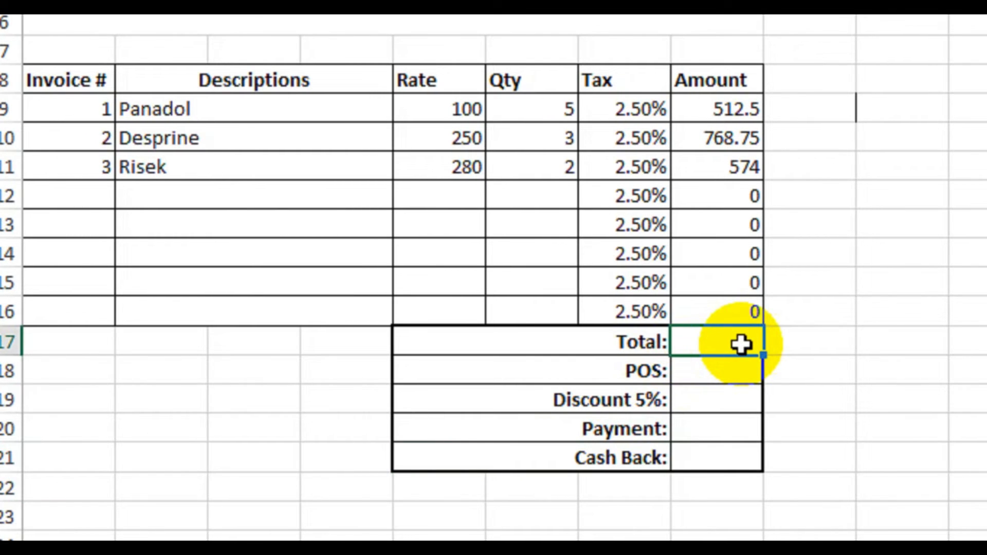
{"action": "type", "text": "=sum"}
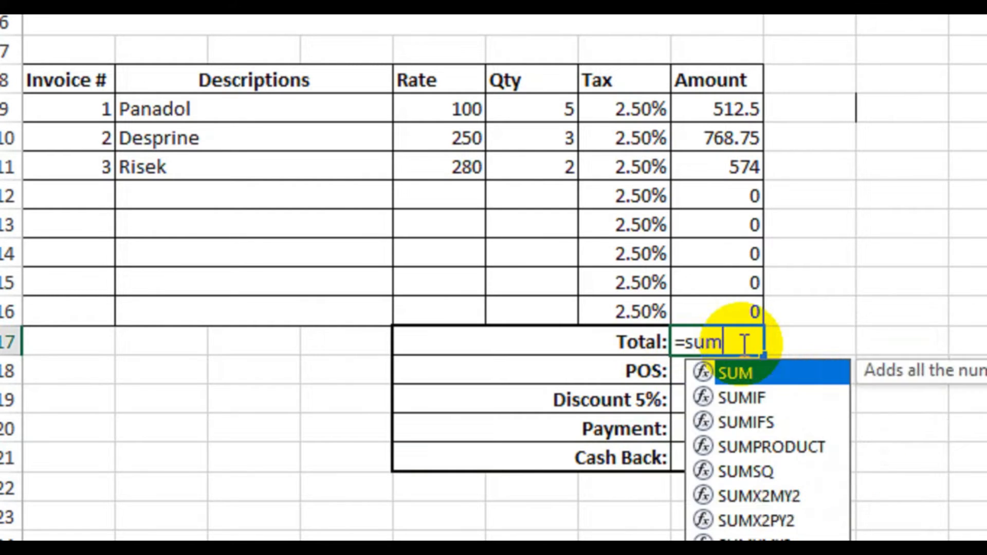
{"action": "key", "text": "Tab"}
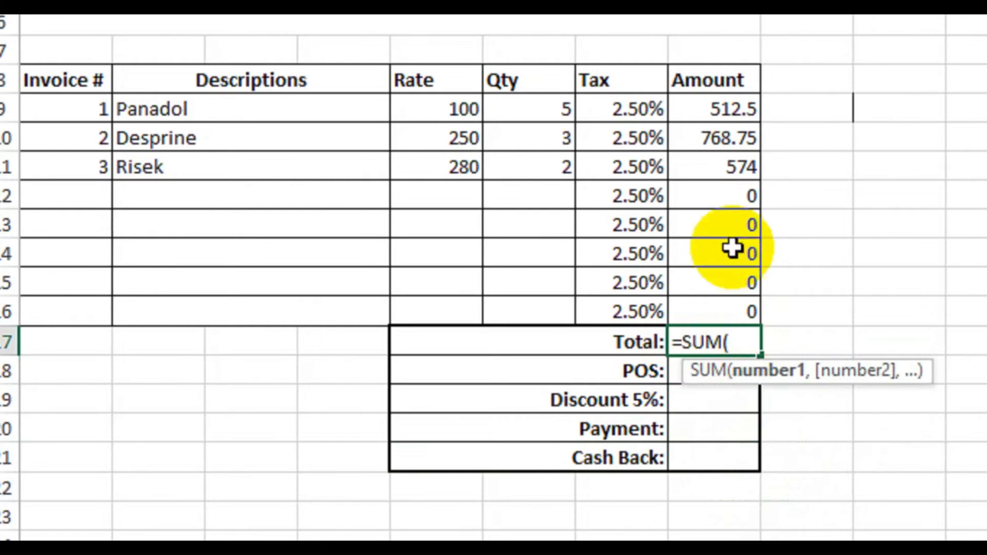
{"action": "left_click_drag", "start_coordinate": [718, 109], "coordinate": [704, 337]}
{"action": "type", "text": ")"}
{"action": "key", "text": "Return"}
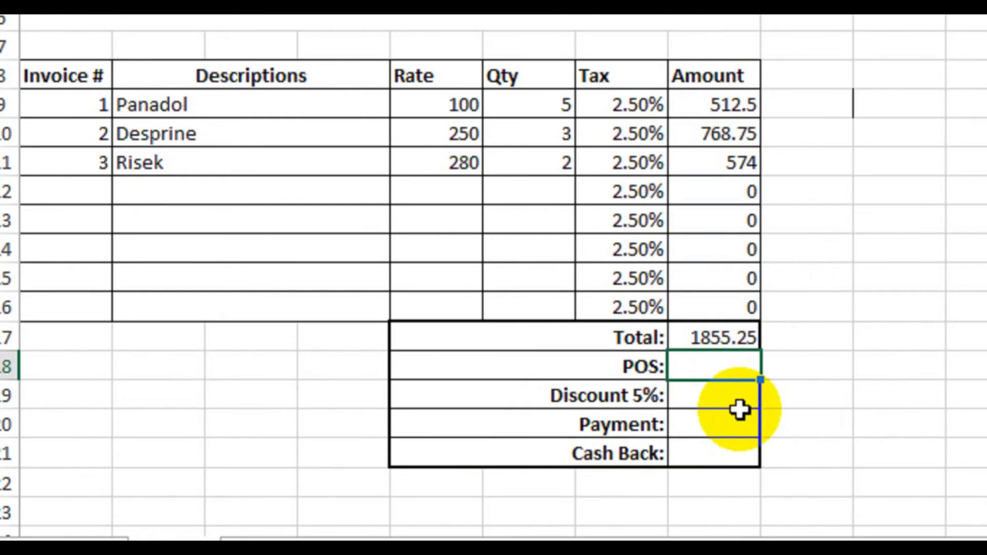
{"action": "key", "text": "Return"}
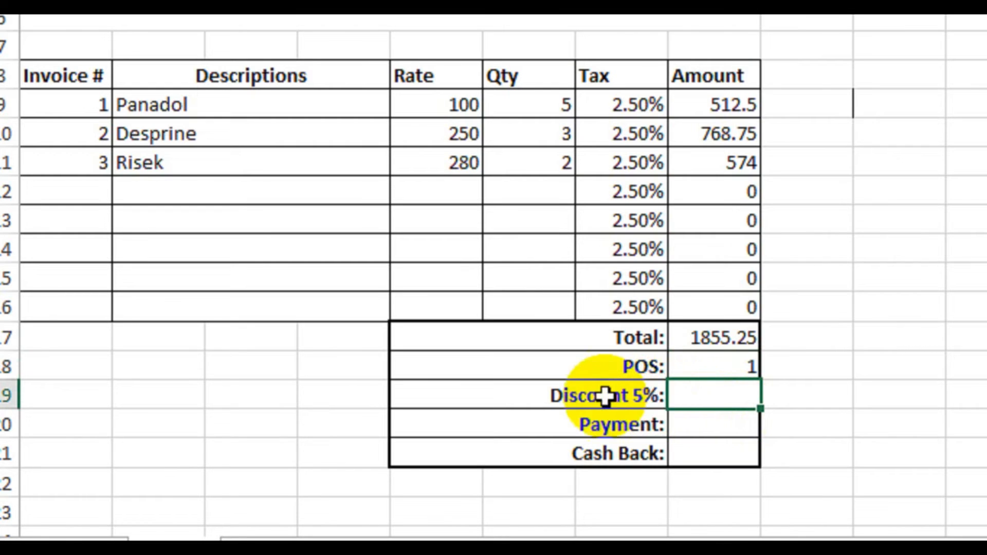
Step: Enter the formula =SUM(H17:H18)-SUM(H17:H18)*5% in H19 to deduct the 5% discount from the total plus POS
{"action": "left_click", "coordinate": [707, 345]}
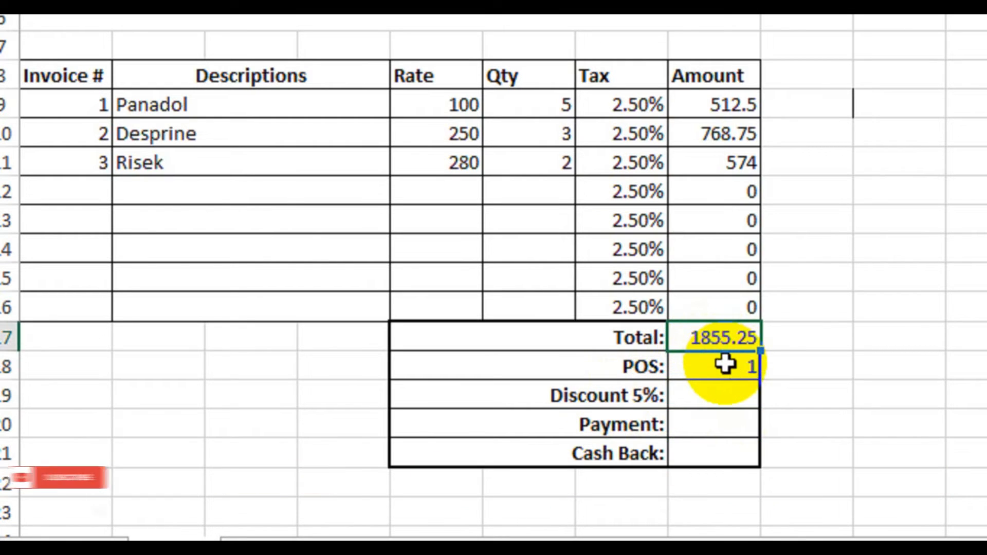
{"action": "left_click", "coordinate": [650, 394]}
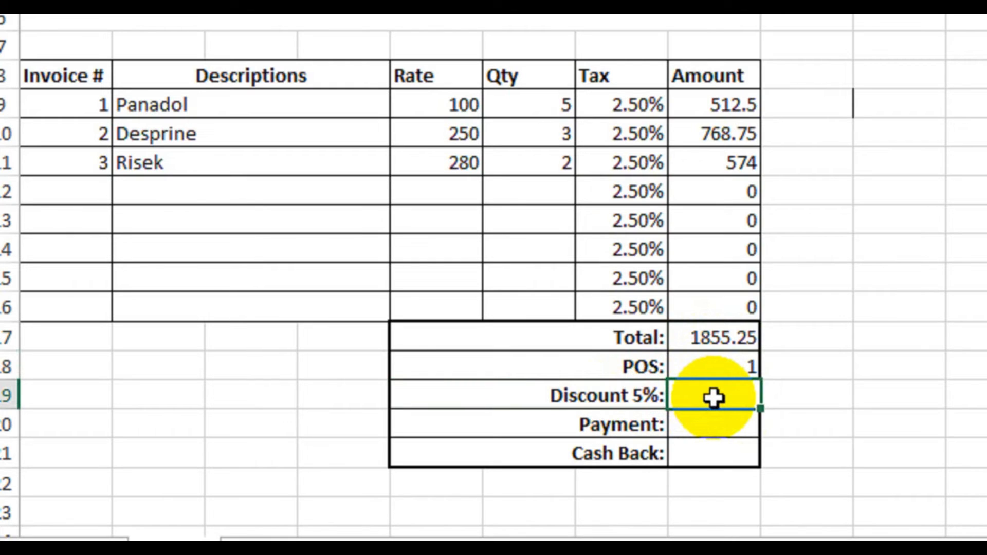
{"action": "type", "text": "=s"}
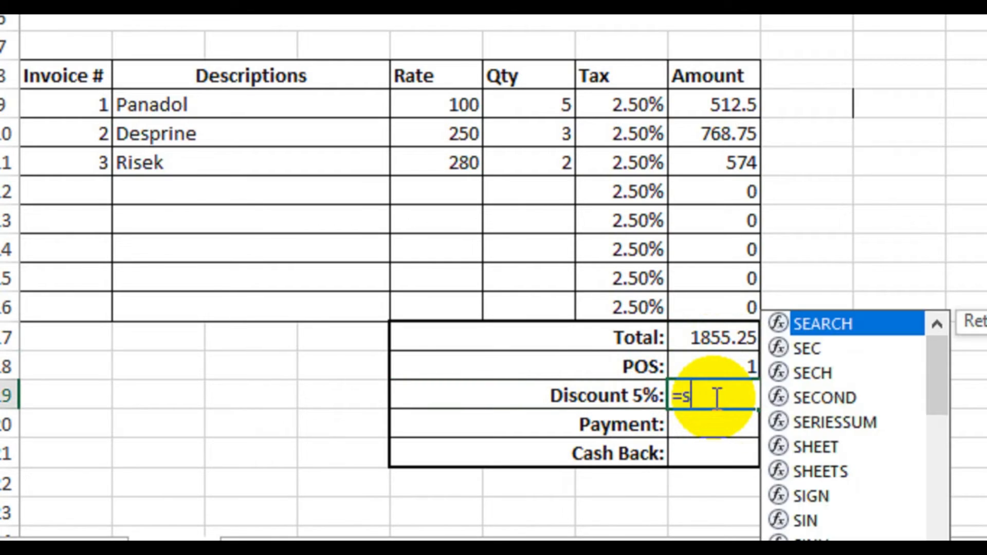
{"action": "type", "text": "um"}
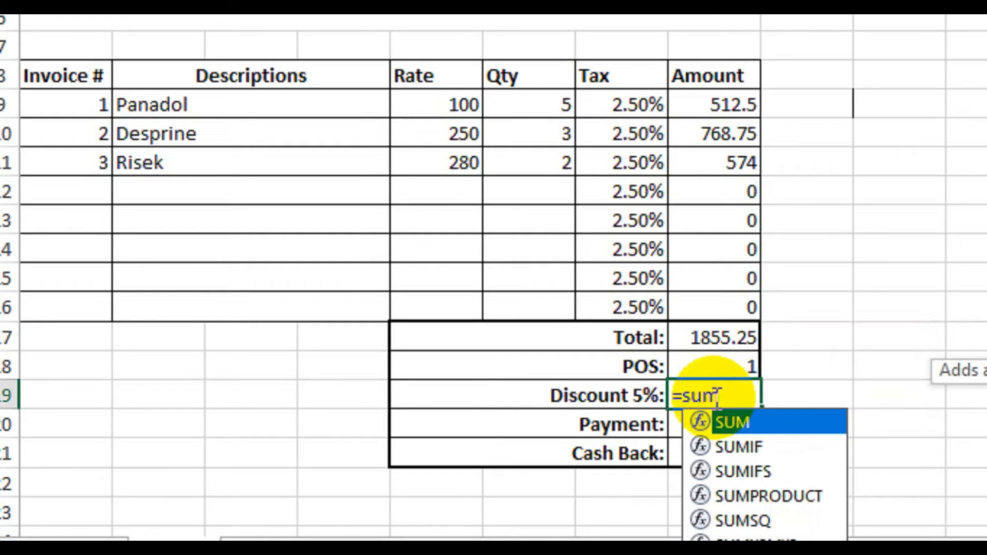
{"action": "key", "text": "Tab"}
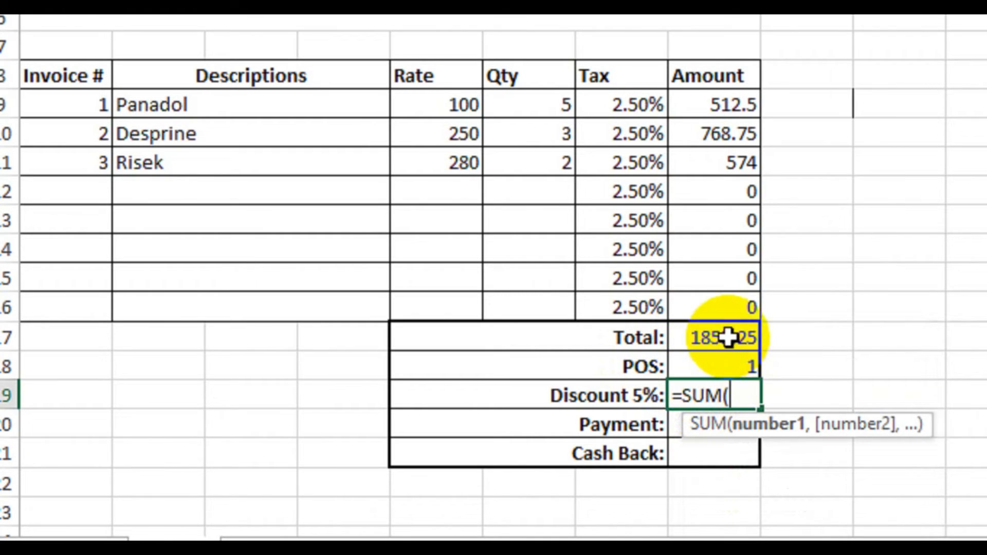
{"action": "left_click_drag", "start_coordinate": [730, 340], "coordinate": [741, 363]}
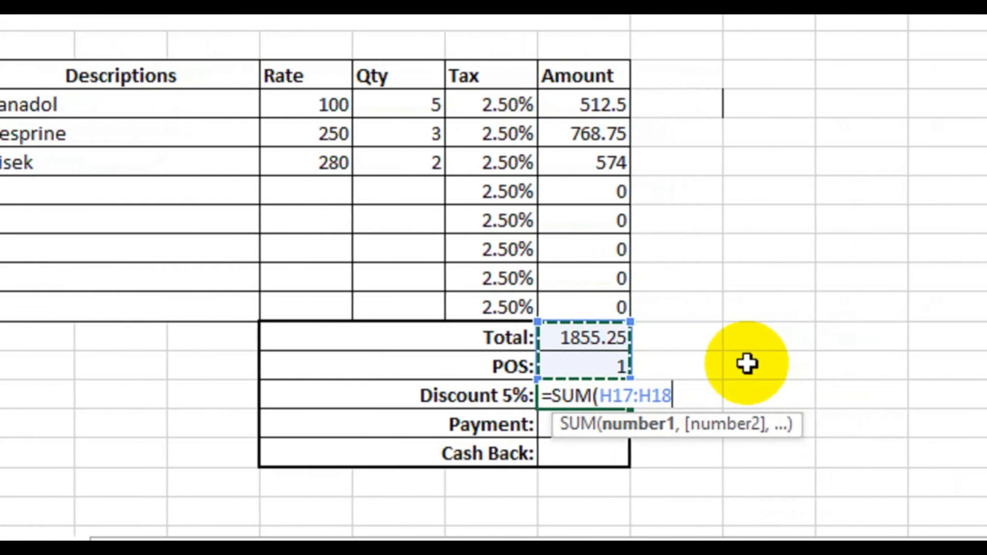
{"action": "type", "text": ")"}
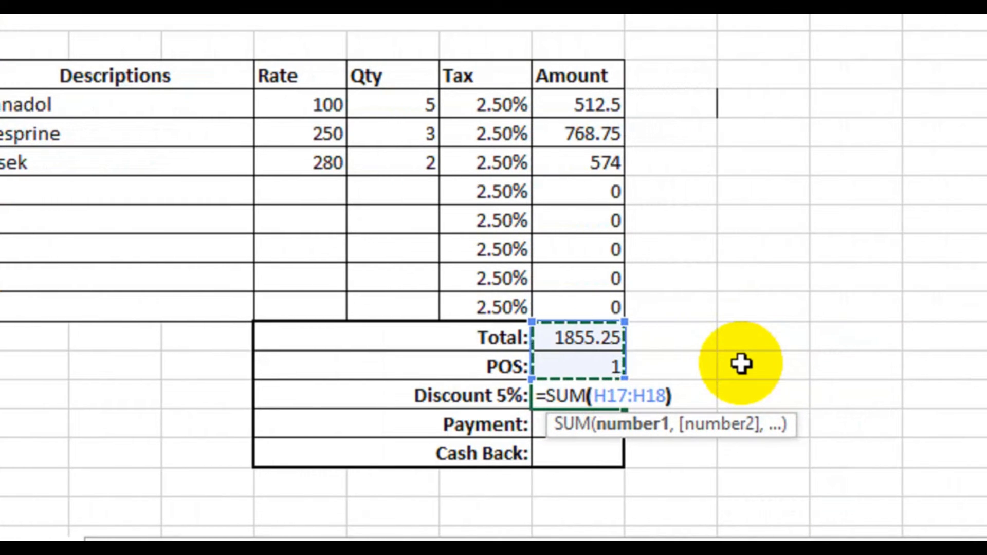
{"action": "type", "text": "-"}
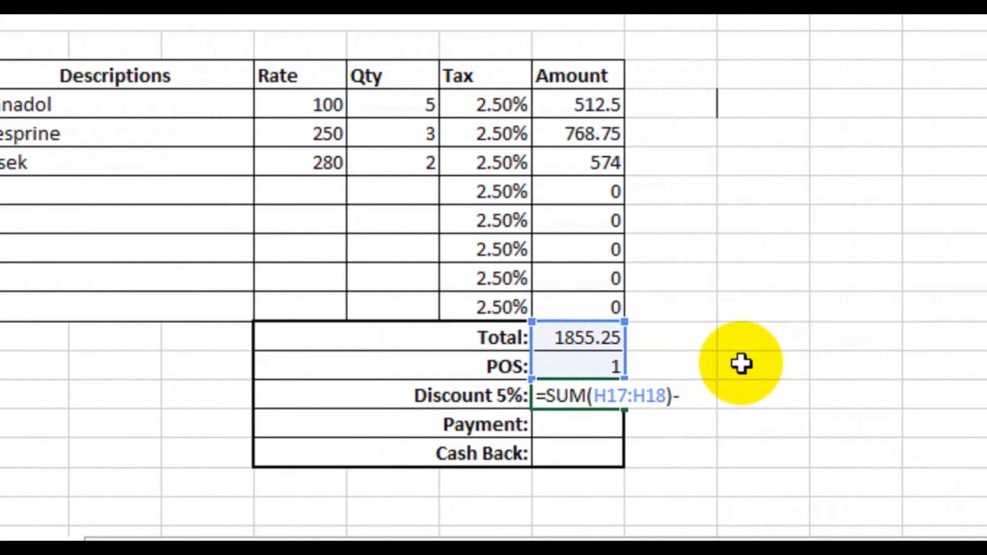
{"action": "type", "text": "sum"}
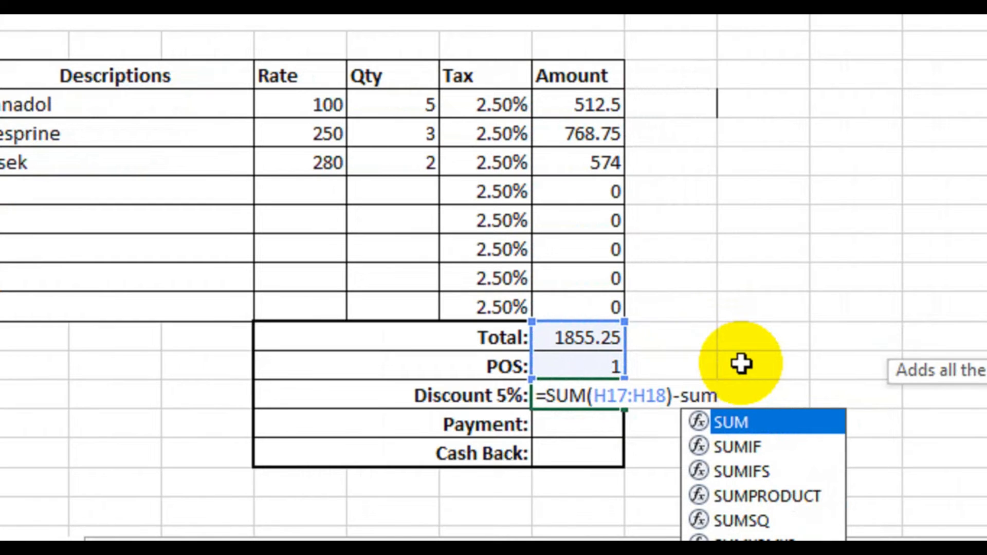
{"action": "key", "text": "Tab"}
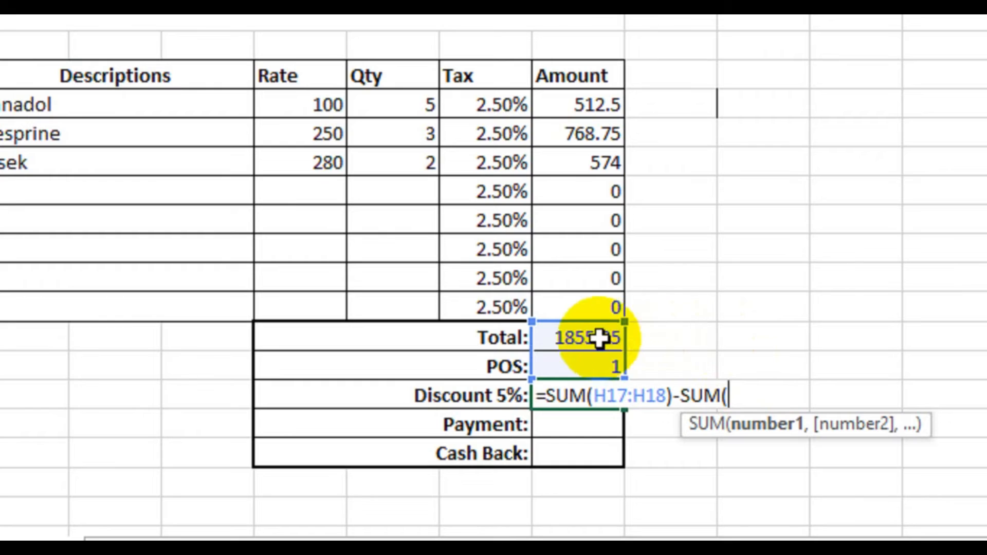
{"action": "left_click_drag", "start_coordinate": [600, 338], "coordinate": [591, 363]}
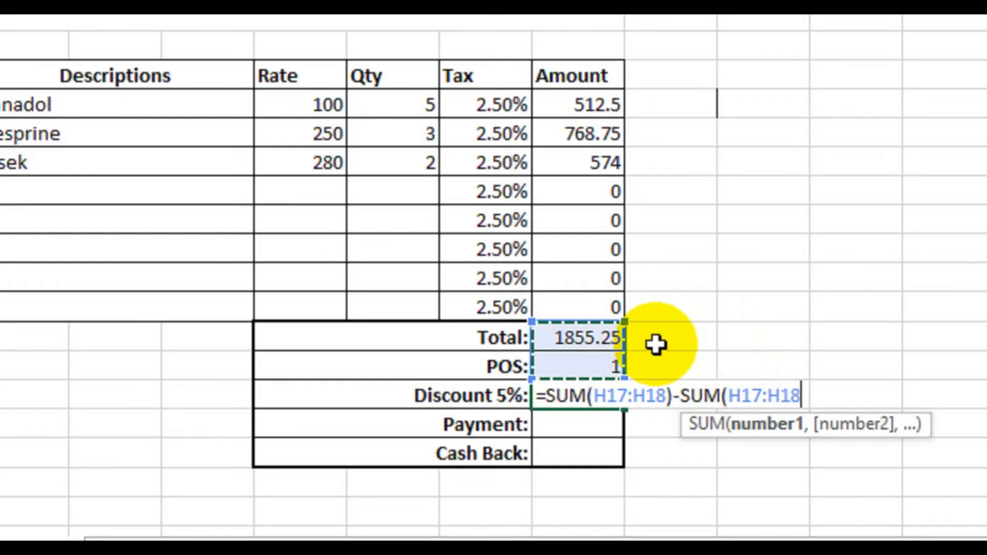
{"action": "type", "text": ")"}
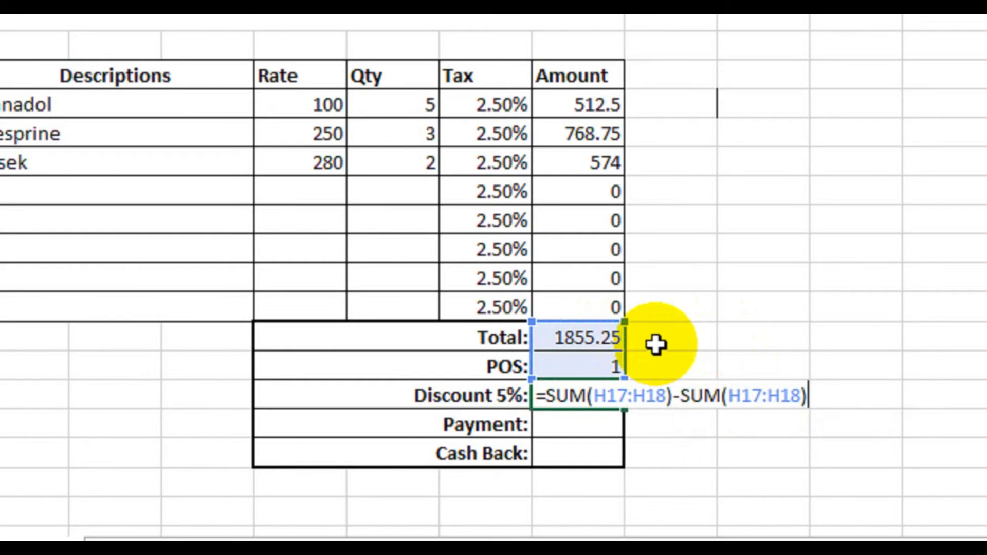
{"action": "type", "text": "*5%"}
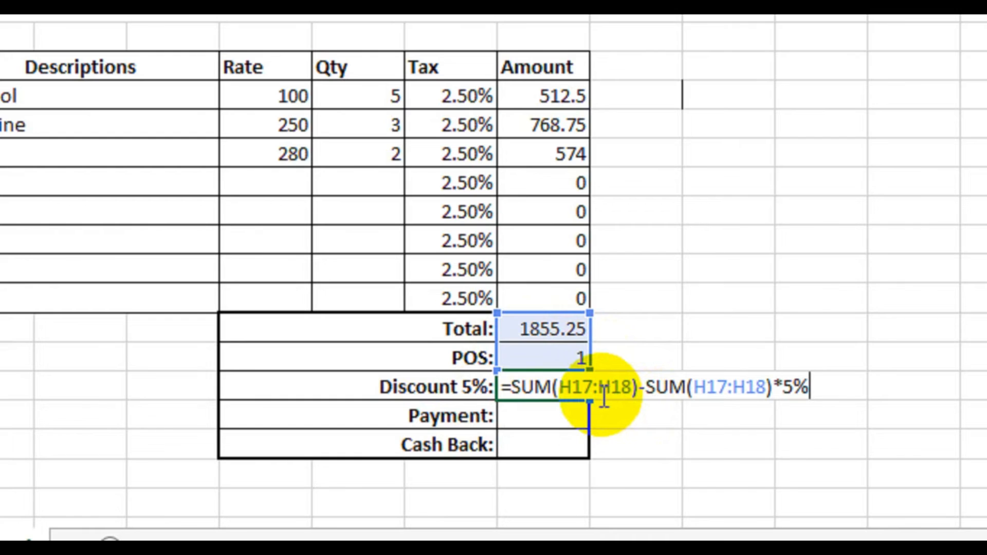
{"action": "key", "text": "Return"}
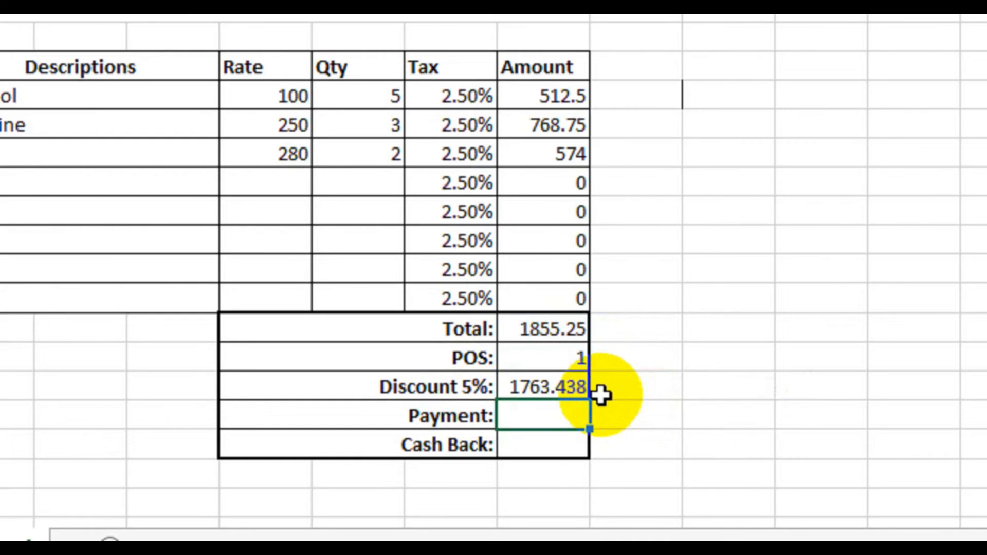
{"action": "left_click", "coordinate": [545, 334]}
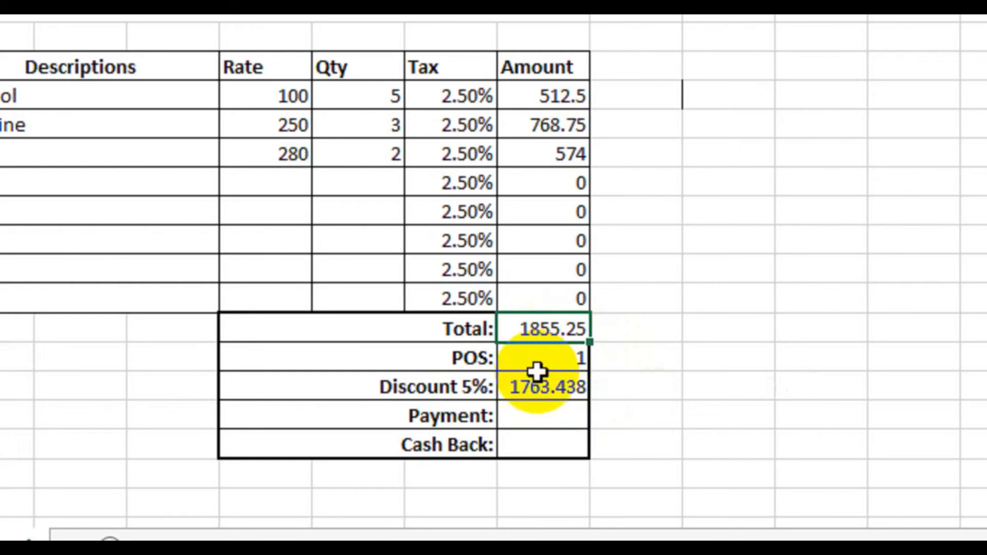
{"action": "left_click", "coordinate": [526, 394]}
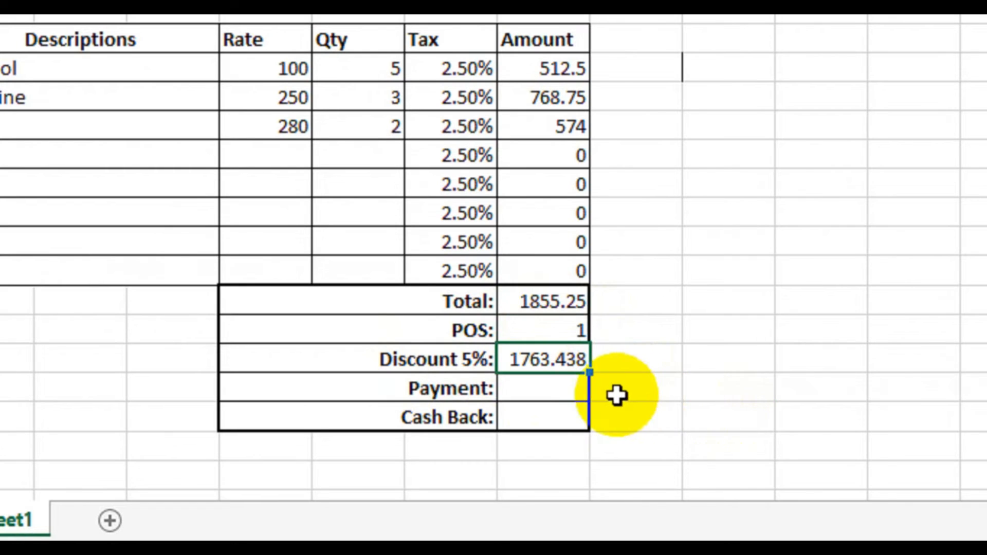
Step: Enter 2000 as the payment amount in H20
{"action": "left_click", "coordinate": [564, 394]}
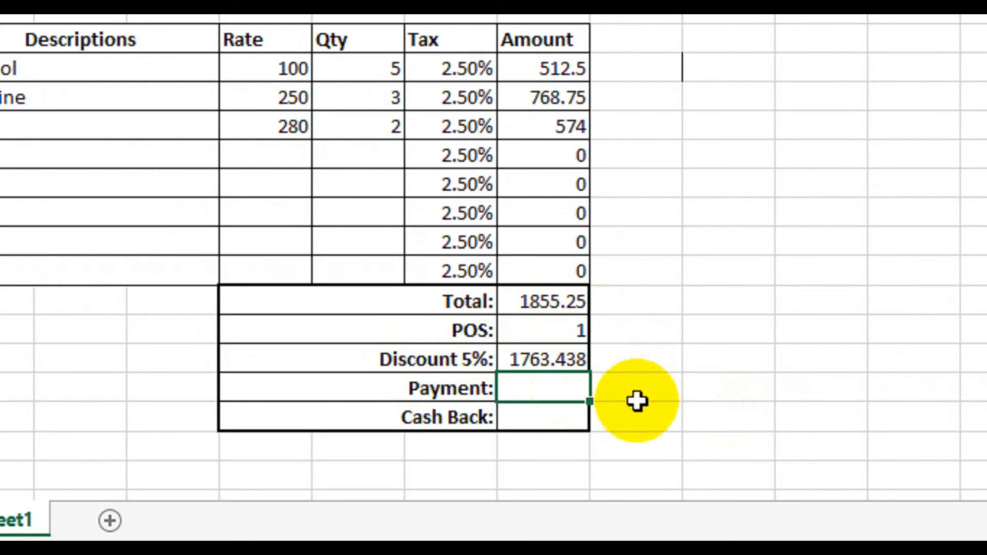
{"action": "type", "text": "2000"}
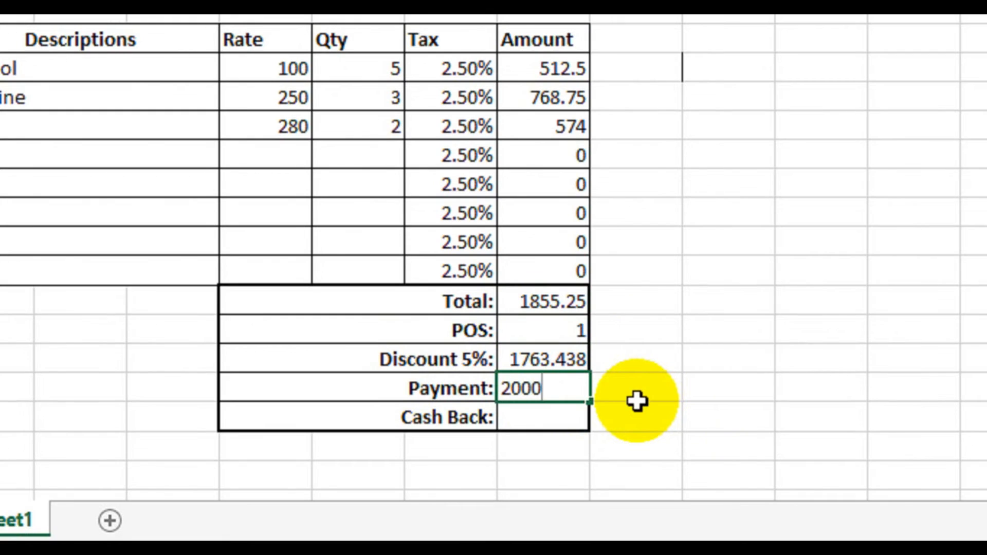
{"action": "key", "text": "Return"}
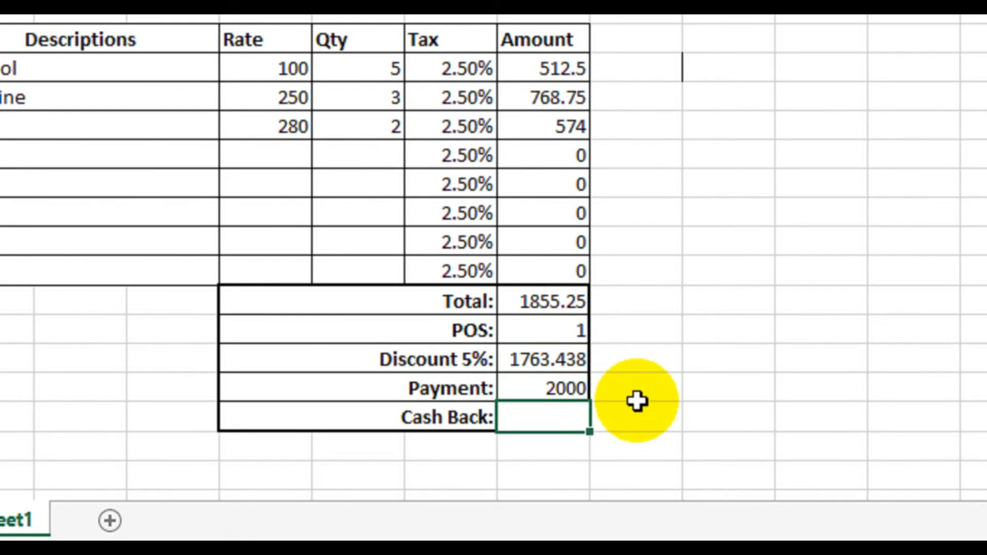
Step: Enter the formula =H20-H19 in H21 to calculate the cash back from the payment and the discounted total
{"action": "type", "text": "="}
{"action": "left_click", "coordinate": [563, 387]}
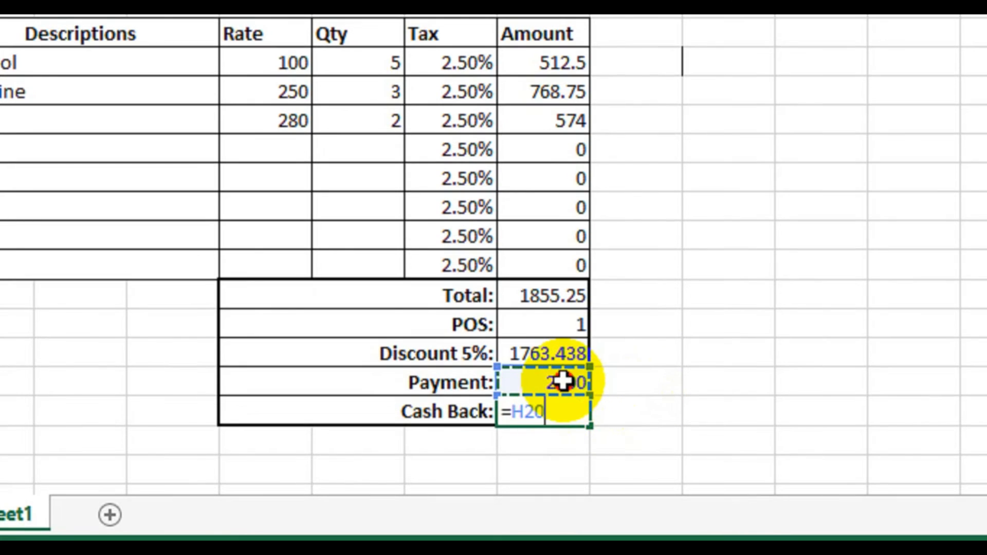
{"action": "type", "text": "-"}
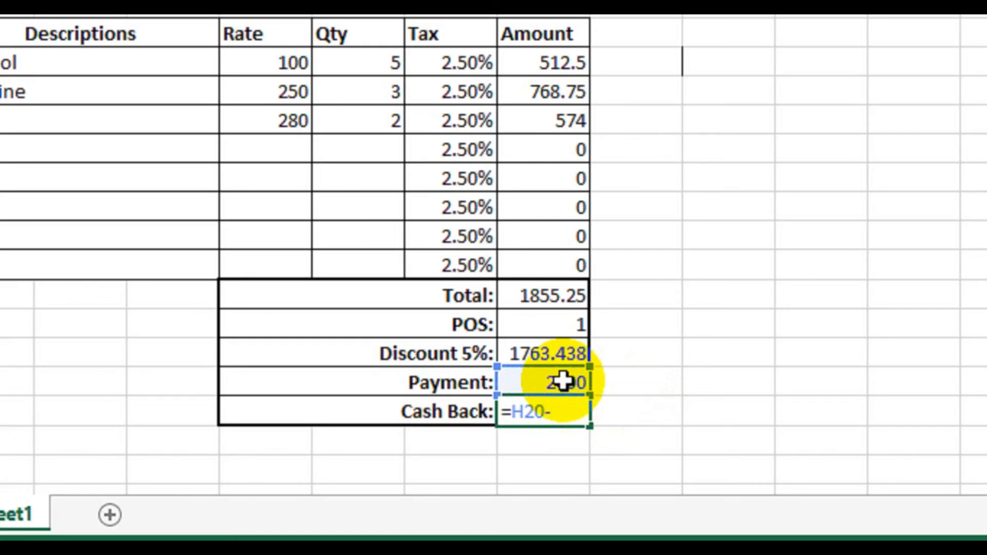
{"action": "left_click", "coordinate": [528, 340]}
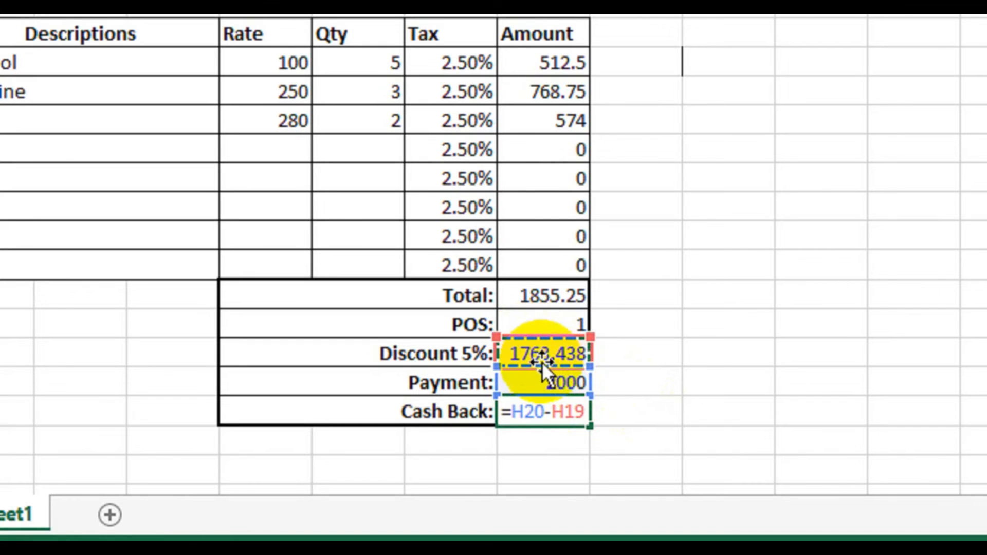
{"action": "key", "text": "Return"}
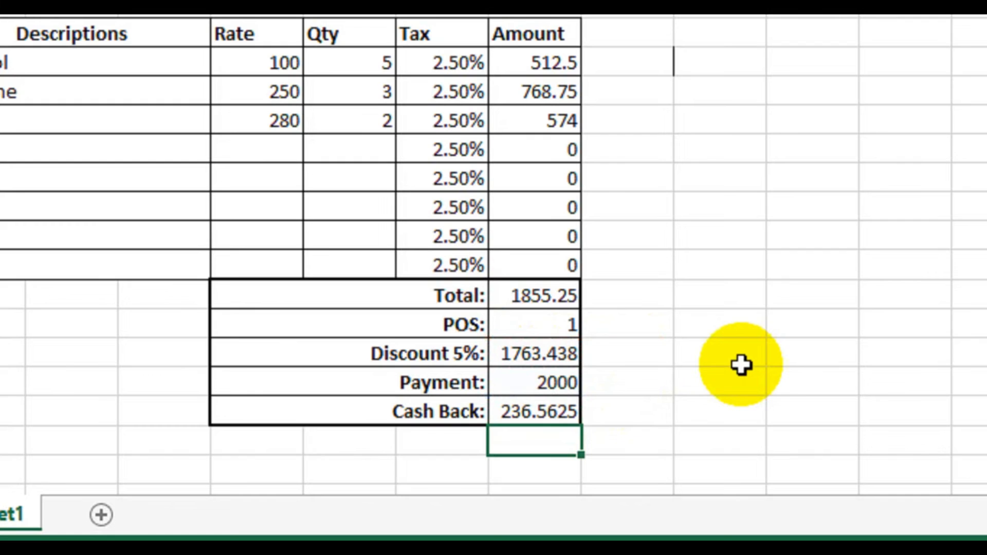
{"action": "left_click", "coordinate": [545, 410]}
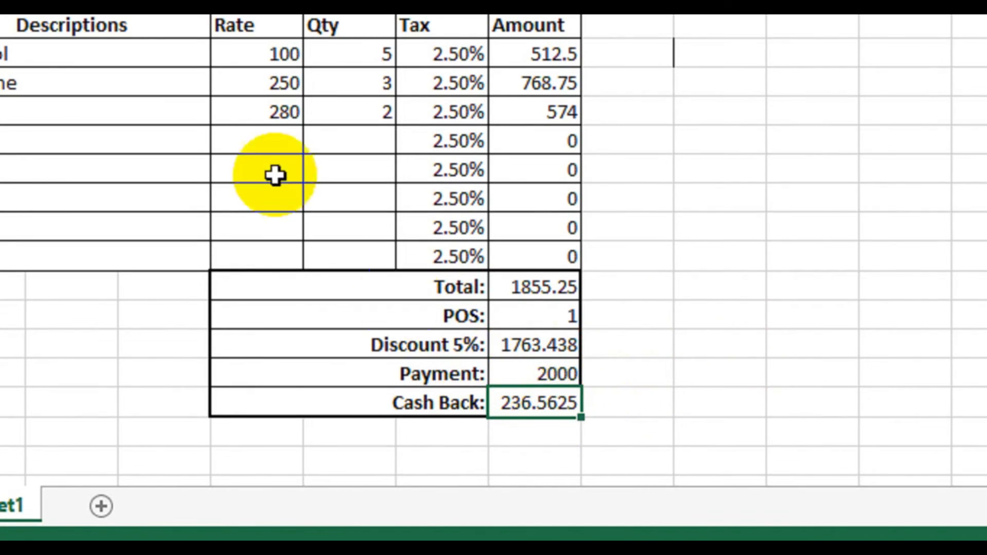
{"action": "left_click", "coordinate": [270, 146]}
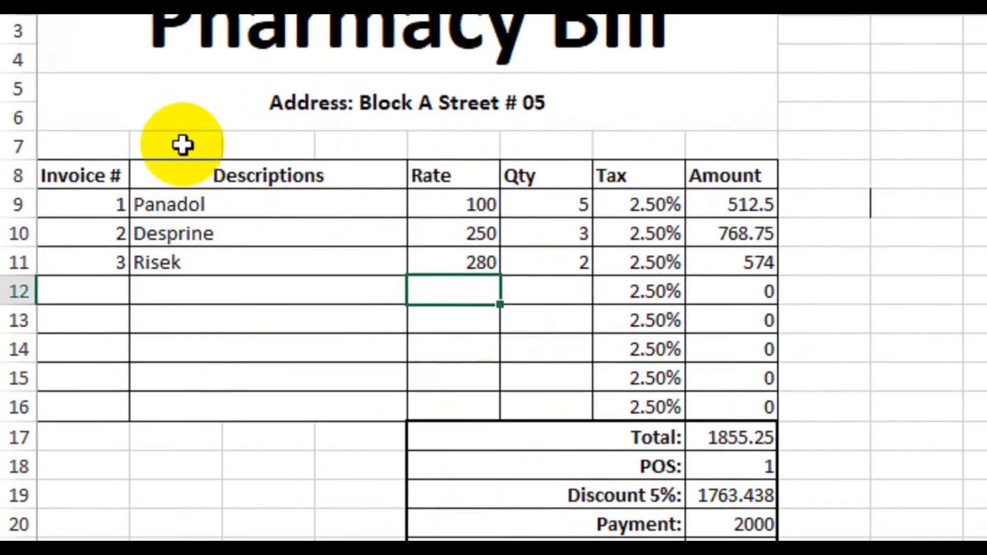
Step: Merge and center cells B7:D7 and E7:G7 as two separate blocks above the invoice table
{"action": "left_click_drag", "start_coordinate": [183, 96], "coordinate": [350, 104]}
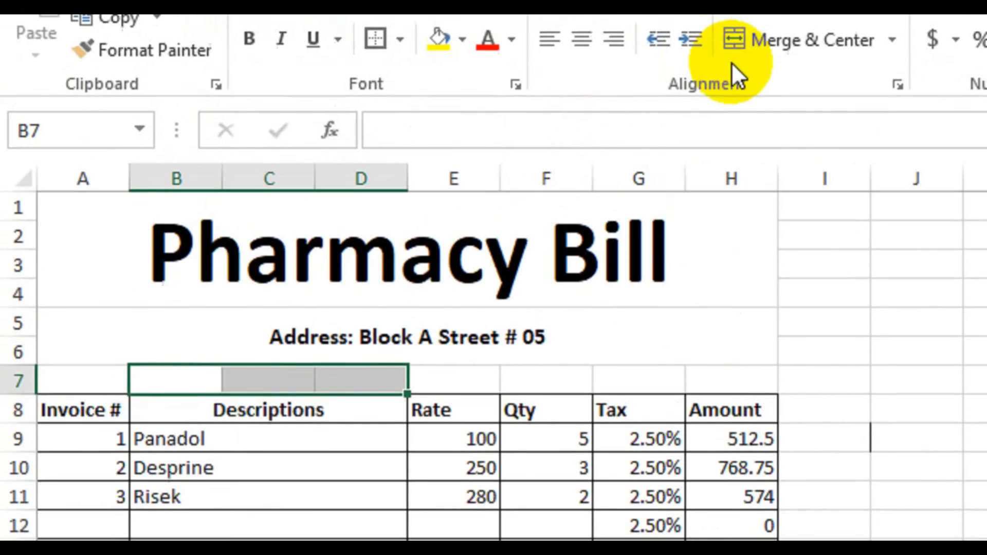
{"action": "left_click", "coordinate": [734, 46]}
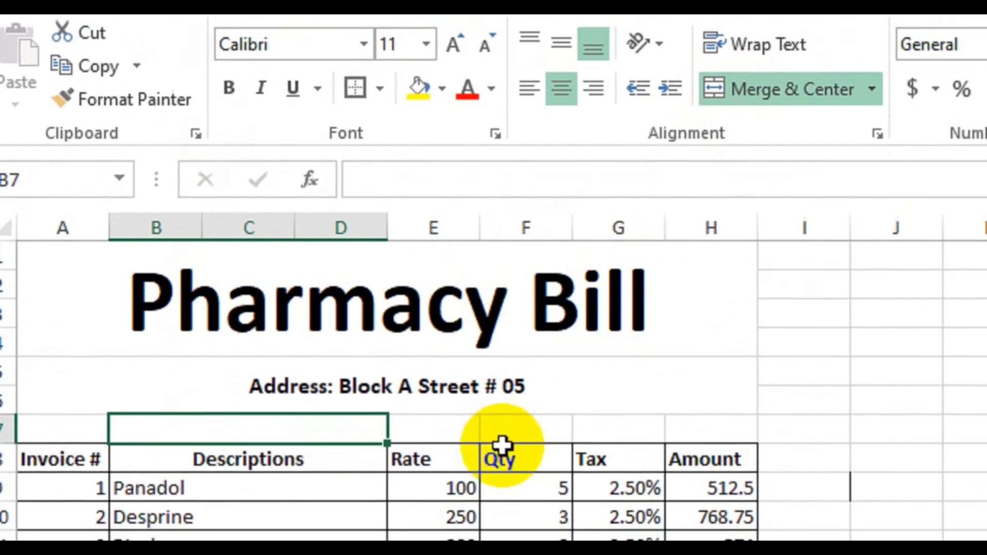
{"action": "left_click_drag", "start_coordinate": [453, 457], "coordinate": [621, 454]}
{"action": "left_click_drag", "start_coordinate": [616, 409], "coordinate": [616, 409]}
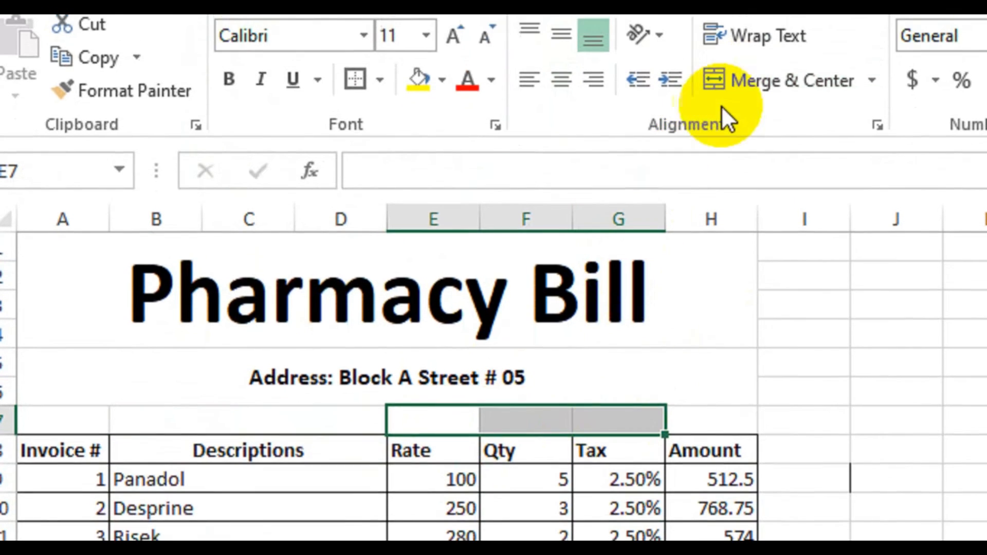
{"action": "left_click", "coordinate": [730, 66]}
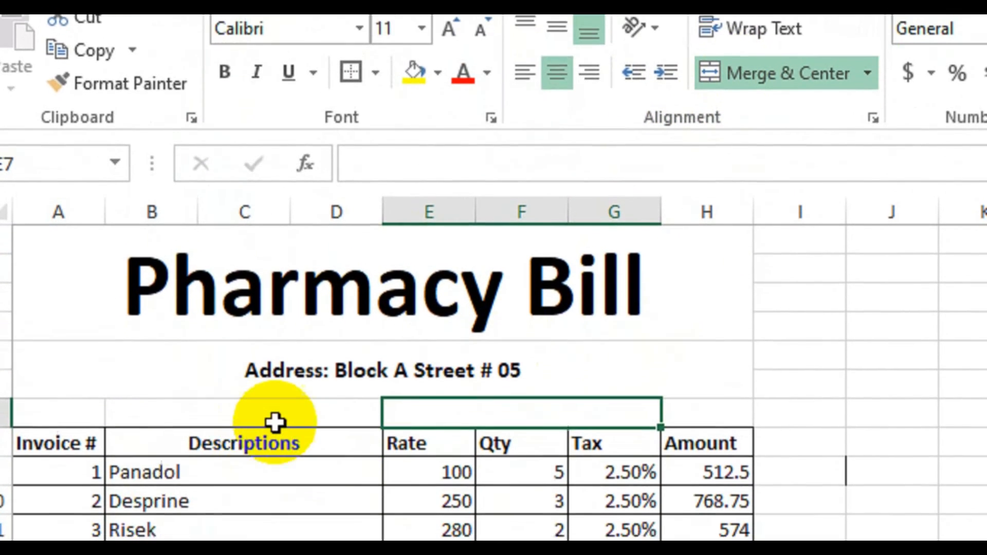
Step: Apply all borders and a thick box border to the two merged blocks in B7:G7
{"action": "left_click", "coordinate": [255, 411]}
{"action": "left_click_drag", "start_coordinate": [250, 410], "coordinate": [452, 404]}
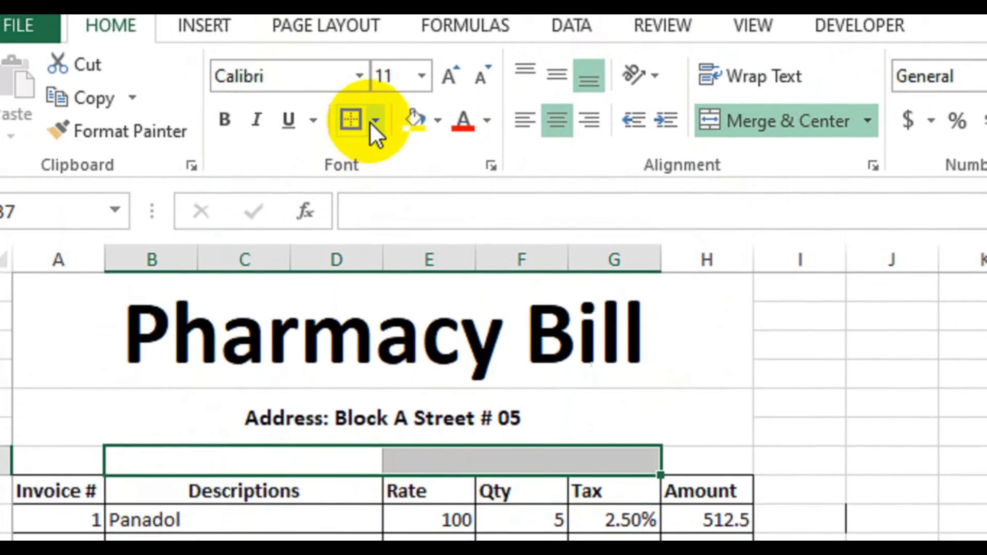
{"action": "left_click", "coordinate": [375, 60]}
{"action": "left_click", "coordinate": [372, 144]}
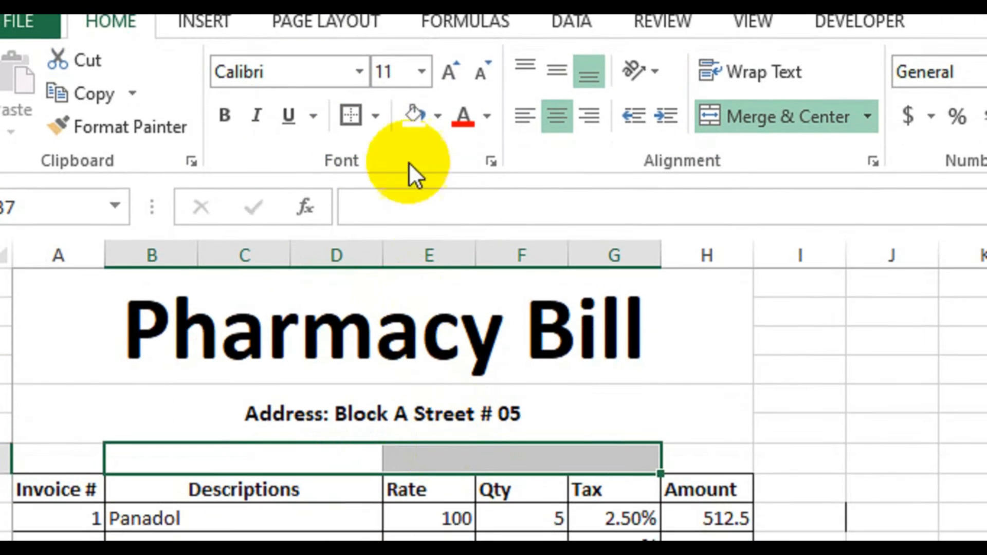
{"action": "left_click", "coordinate": [375, 142]}
{"action": "left_click", "coordinate": [399, 396]}
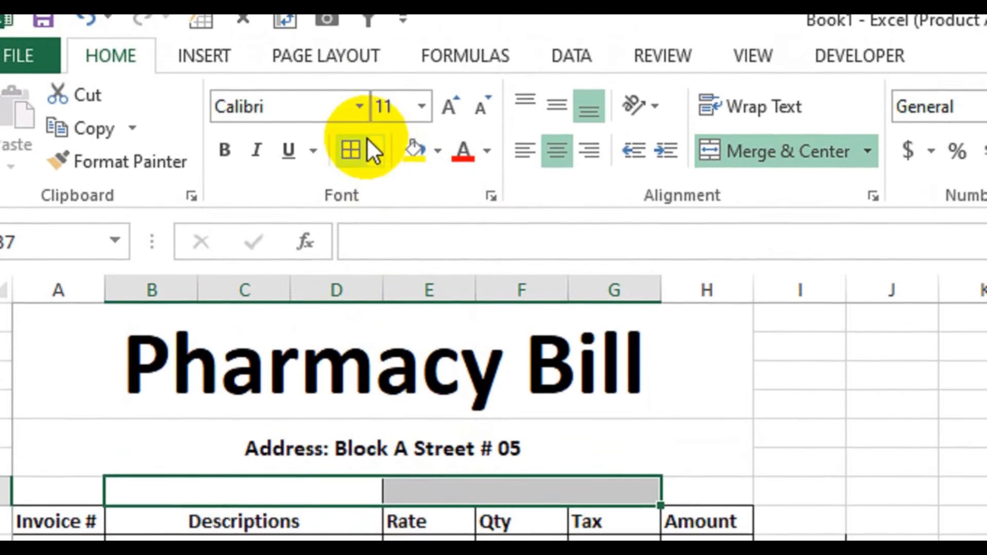
{"action": "left_click", "coordinate": [375, 156]}
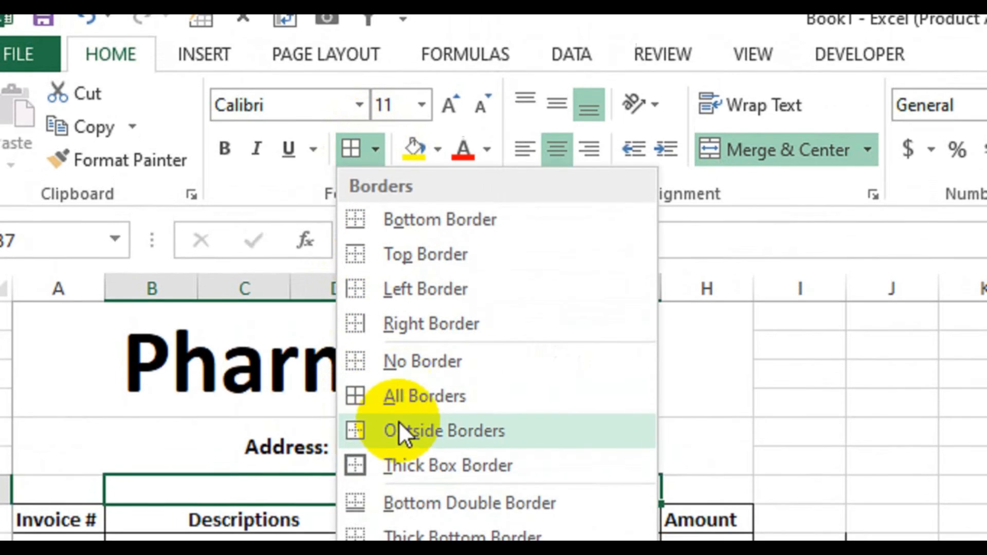
{"action": "left_click", "coordinate": [385, 437]}
{"action": "left_click", "coordinate": [352, 513]}
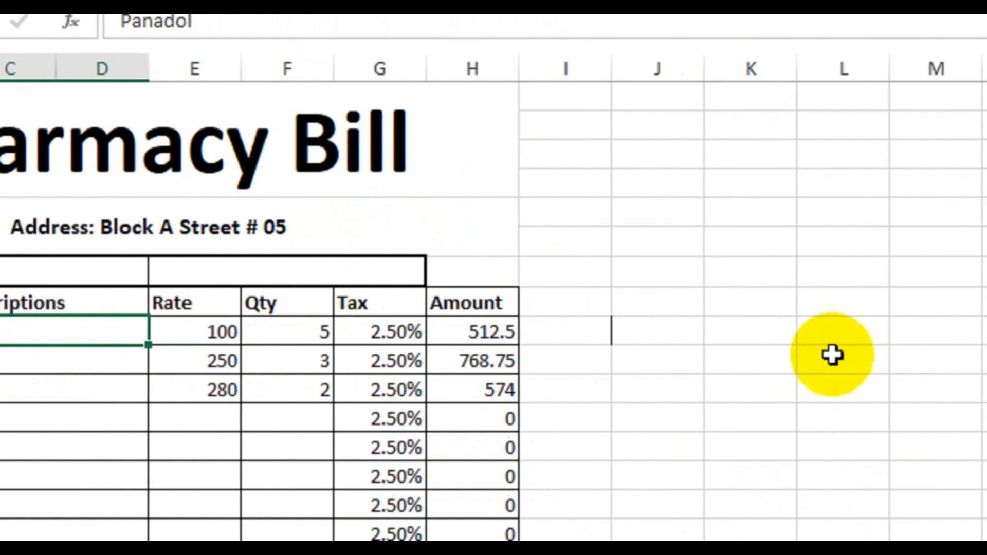
Step: Enter the headers "Specialist" in L9 and "Doctors" in M9, and widen columns L and M
{"action": "left_click", "coordinate": [765, 328]}
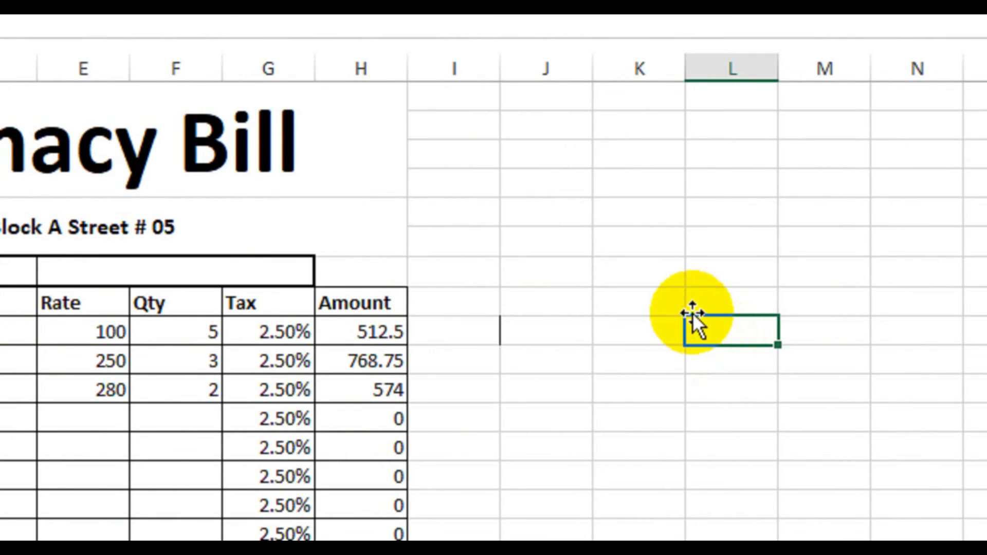
{"action": "type", "text": "Sp"}
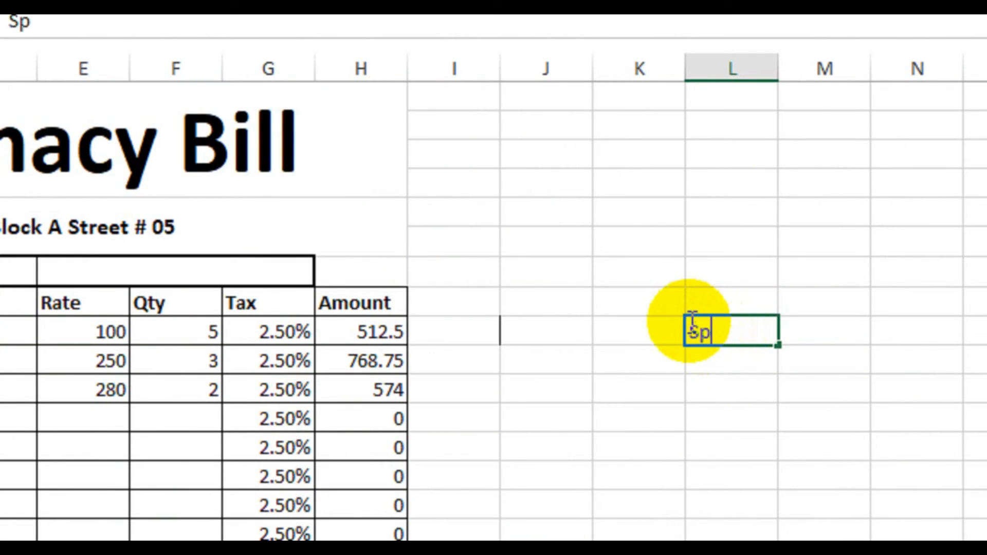
{"action": "type", "text": "ecialist"}
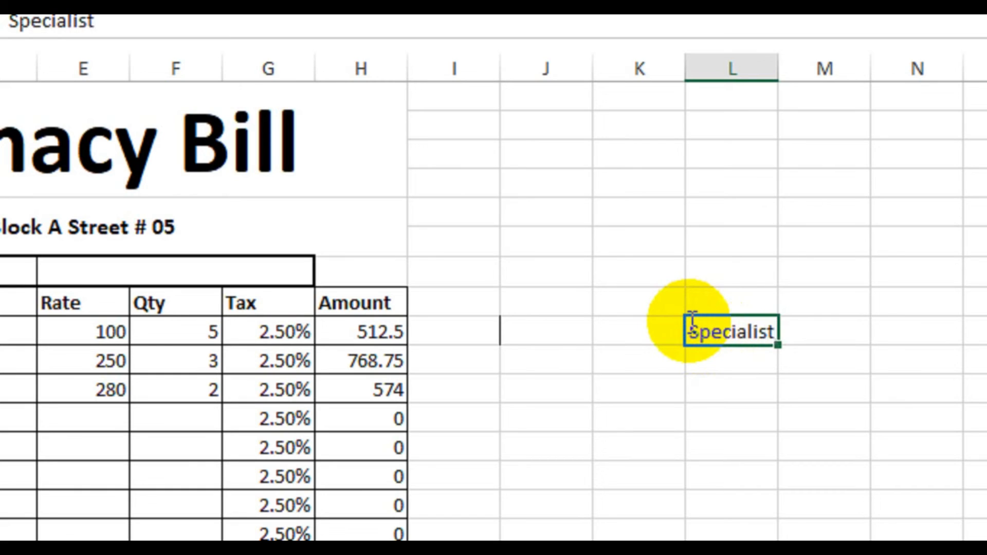
{"action": "key", "text": "Tab"}
{"action": "type", "text": "Docy"}
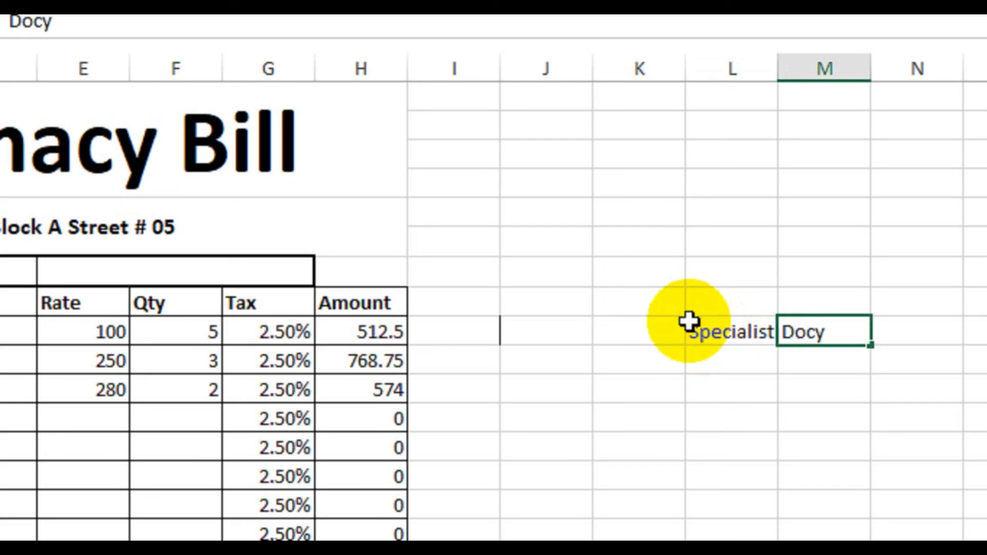
{"action": "key", "text": "BackSpace"}
{"action": "type", "text": "tors"}
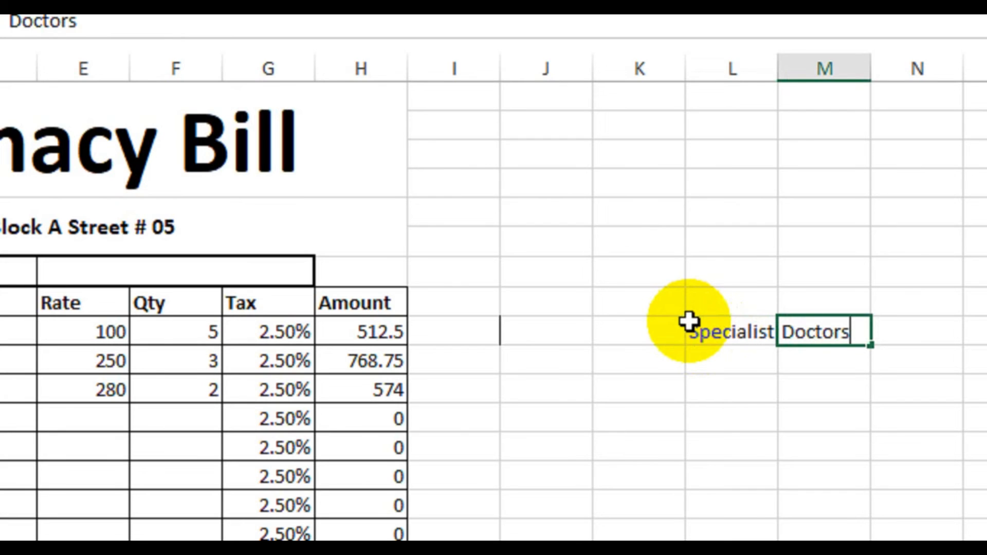
{"action": "key", "text": "Return"}
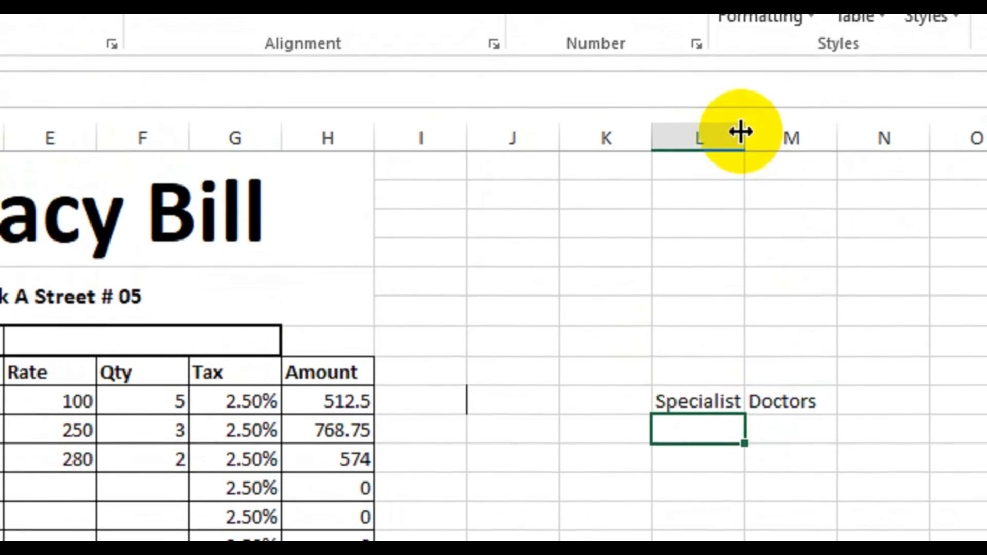
{"action": "left_click", "coordinate": [755, 66]}
{"action": "left_click_drag", "start_coordinate": [722, 148], "coordinate": [770, 149]}
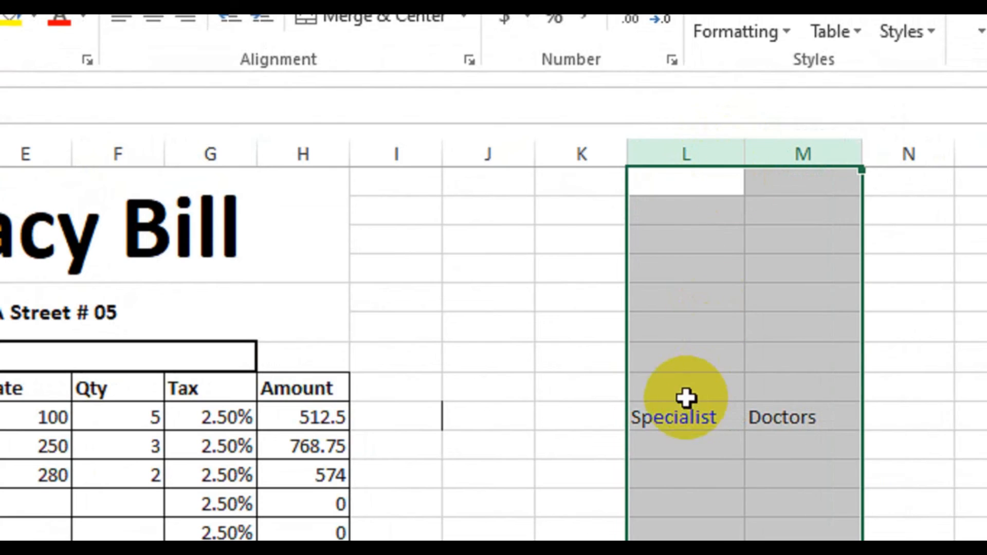
Step: List the specialties Dentist, Eye, Bones, General and Child in L10:L14 under the Specialist header
{"action": "left_click", "coordinate": [668, 446]}
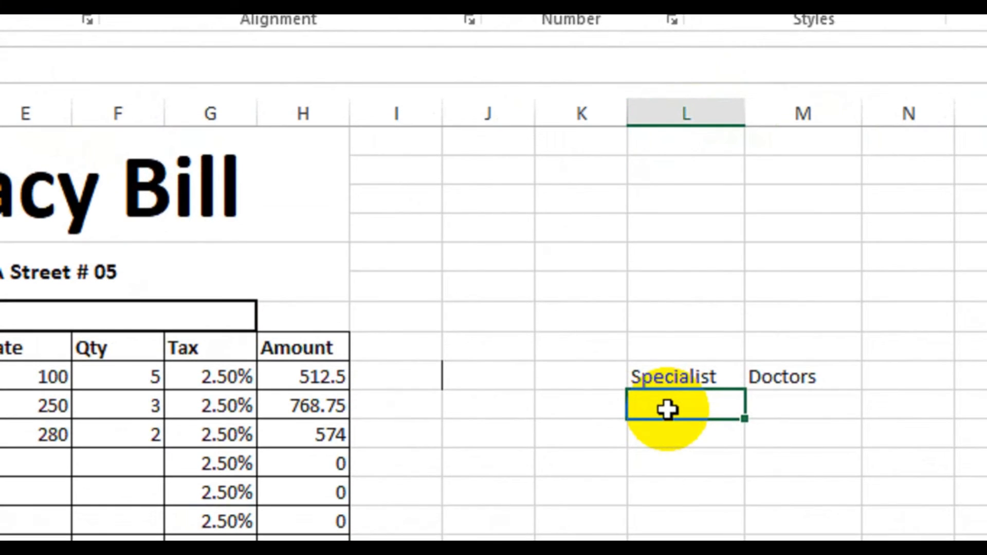
{"action": "type", "text": "Den"}
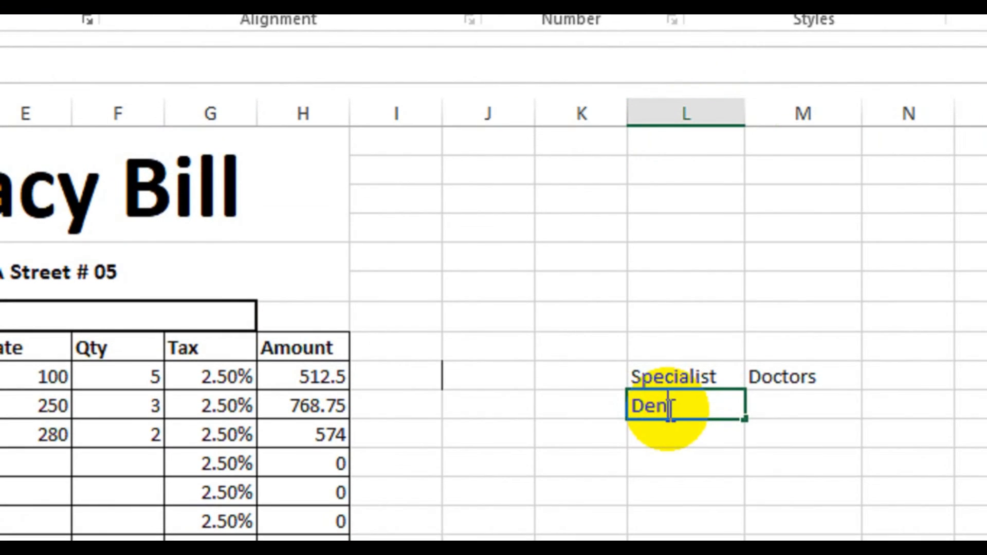
{"action": "type", "text": "tist"}
{"action": "key", "text": "Return"}
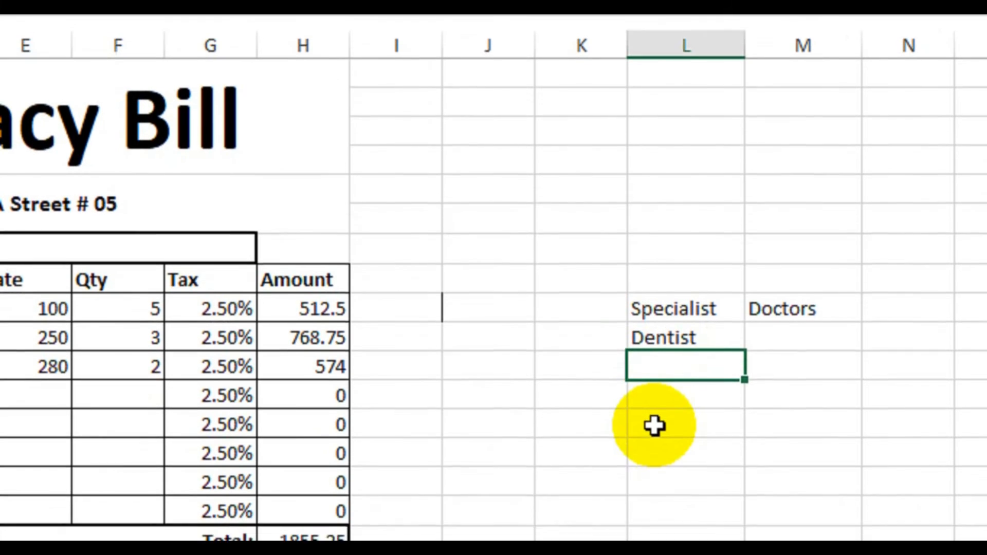
{"action": "type", "text": "Eye"}
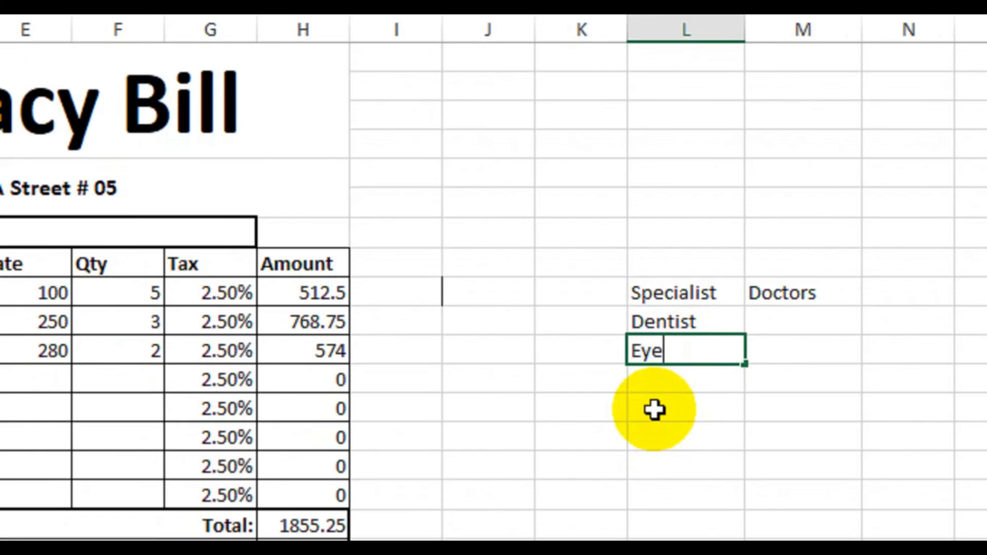
{"action": "key", "text": "Return"}
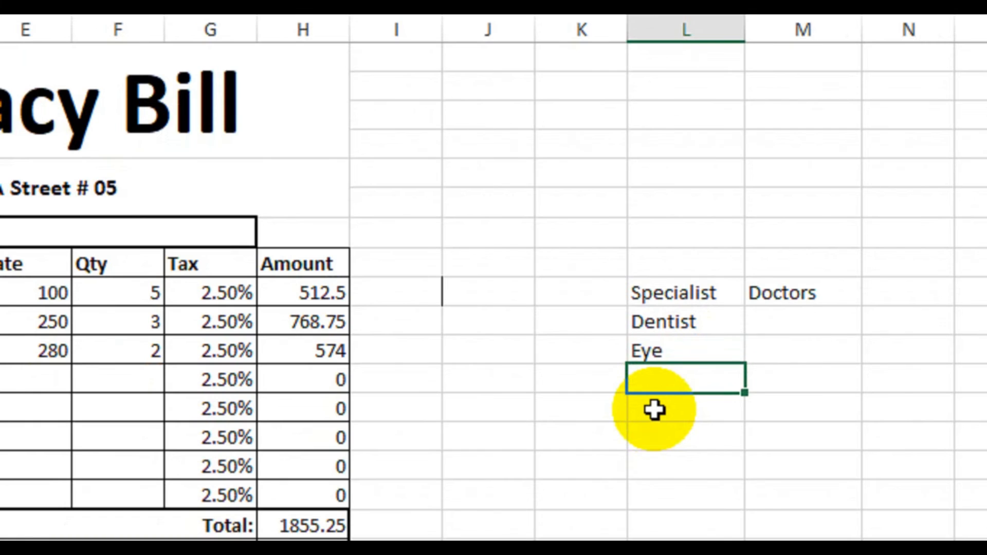
{"action": "type", "text": "Bones"}
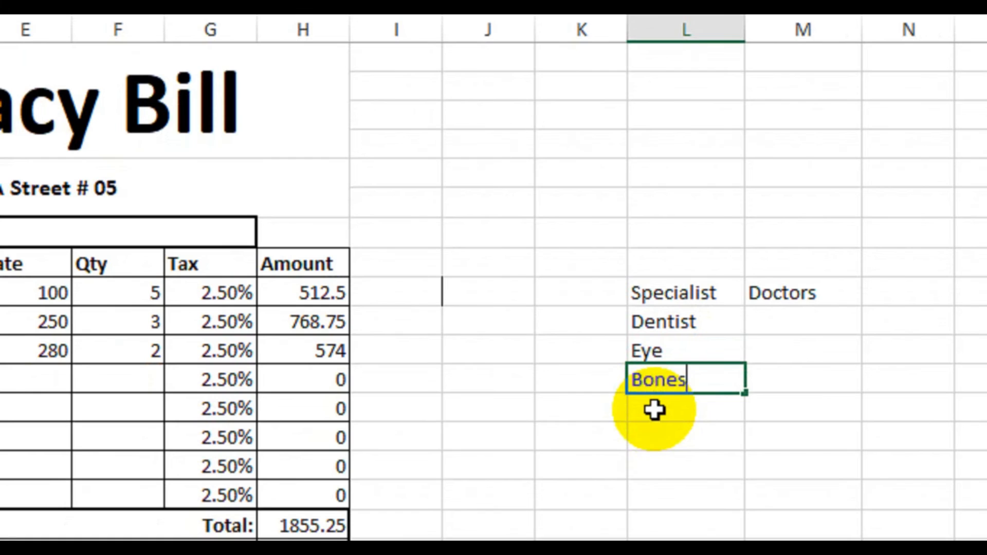
{"action": "key", "text": "Return"}
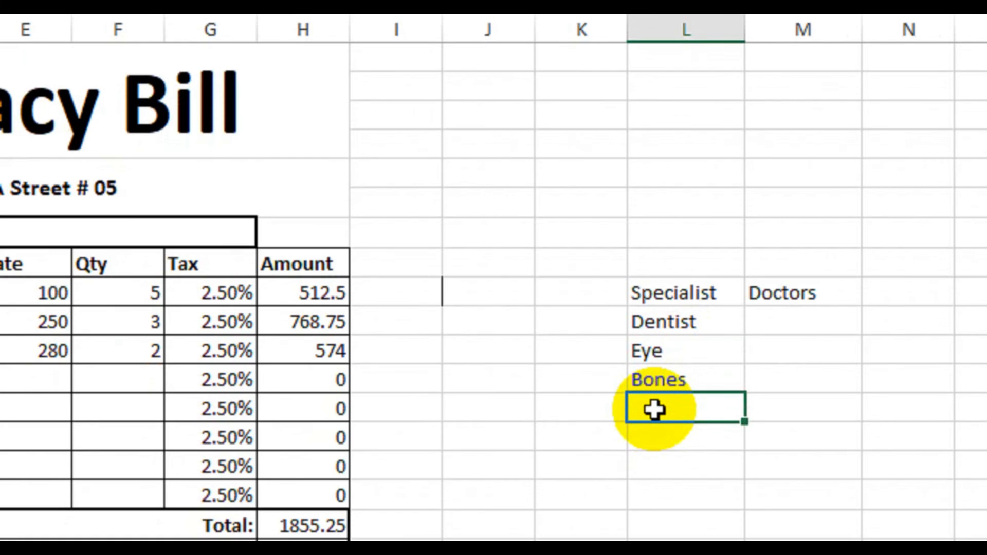
{"action": "type", "text": "General"}
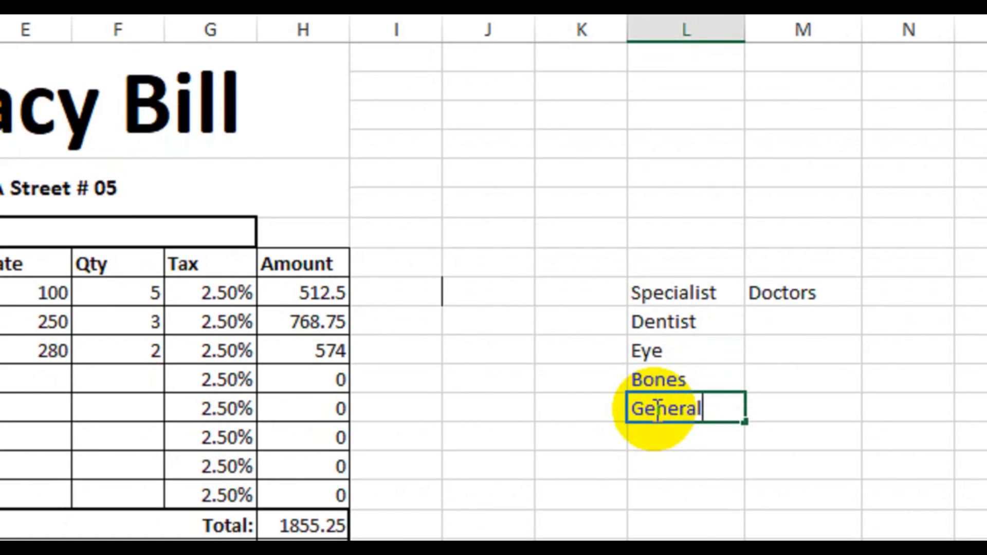
{"action": "key", "text": "Return"}
{"action": "type", "text": "Chi"}
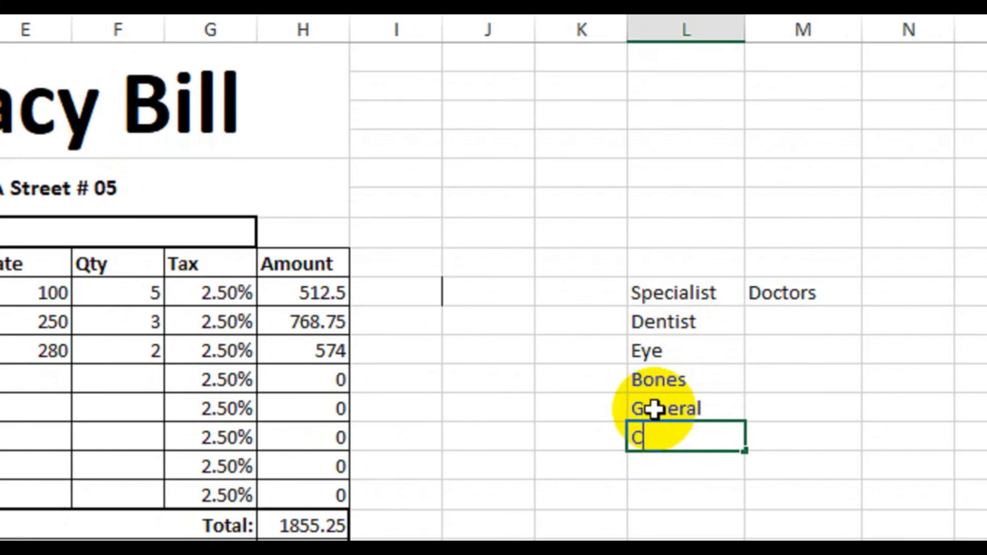
{"action": "type", "text": "ld"}
{"action": "key", "text": "Return"}
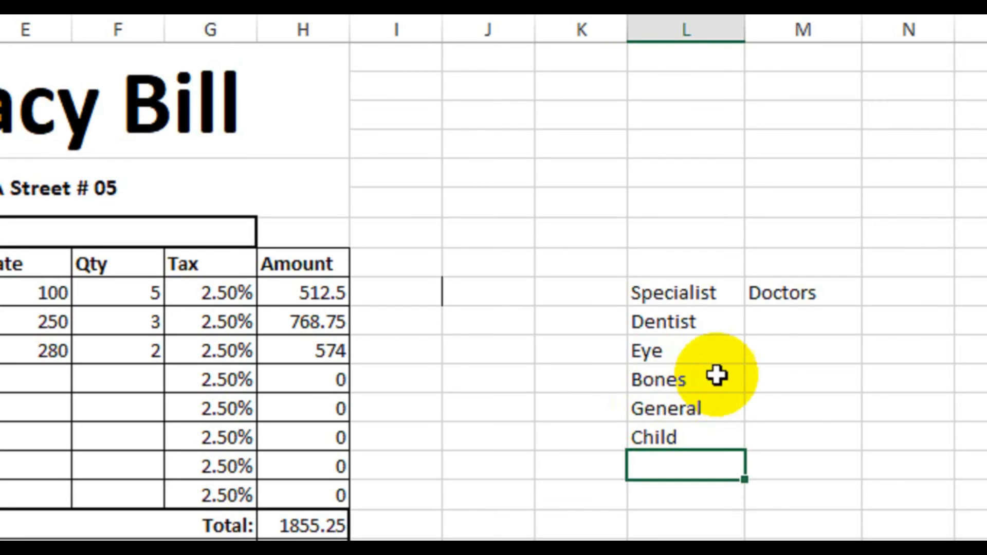
Step: Fill M10:M14 under the Doctors header with one doctor's name per specialty, each prefixed with "Dr."
{"action": "left_click", "coordinate": [767, 323]}
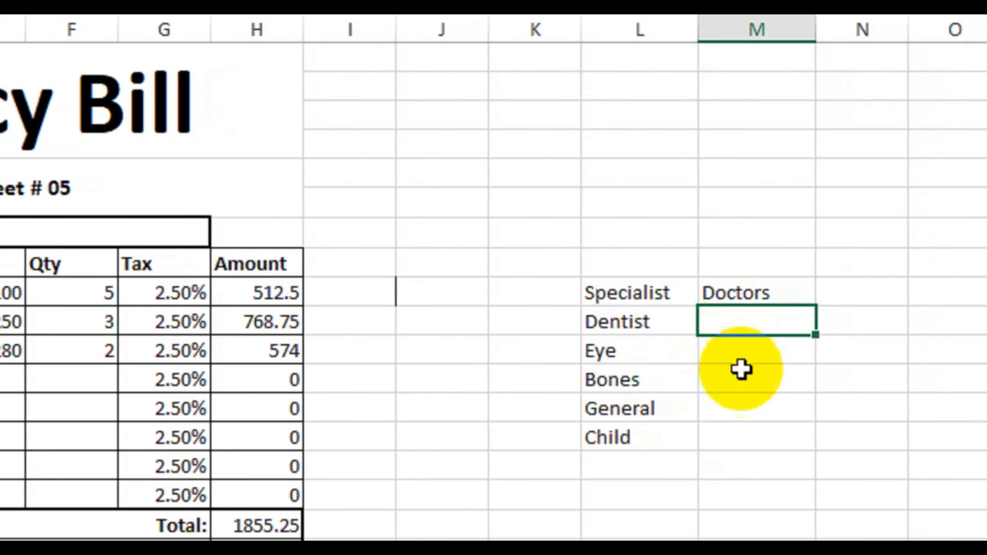
{"action": "type", "text": "Dr."}
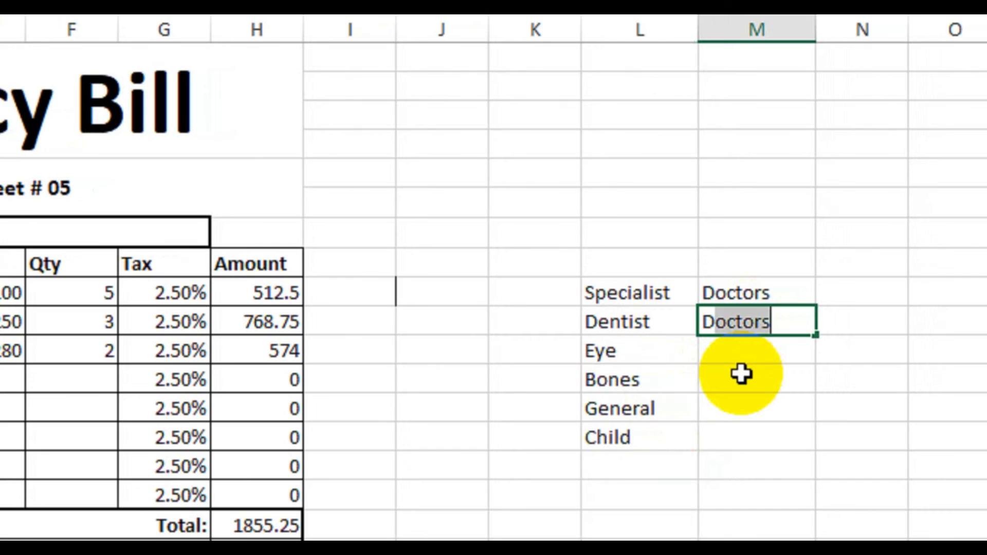
{"action": "key", "text": "BackSpace"}
{"action": "type", "text": ". Taha"}
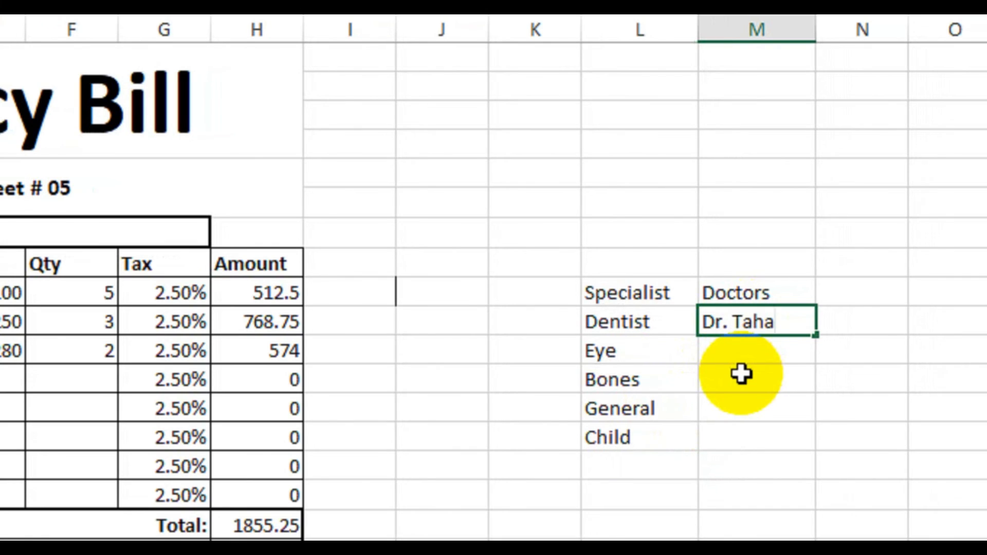
{"action": "key", "text": "Return"}
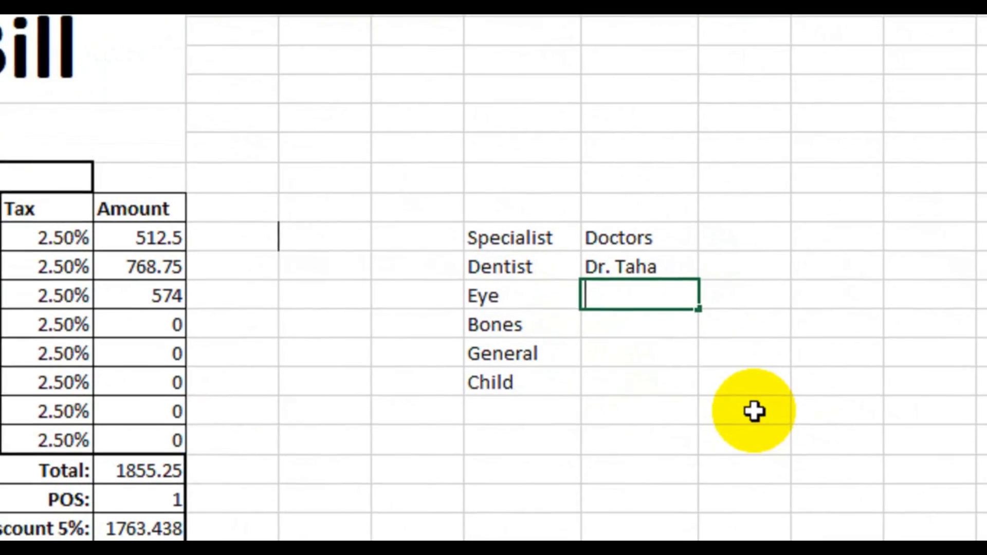
{"action": "type", "text": "Dr.Sal"}
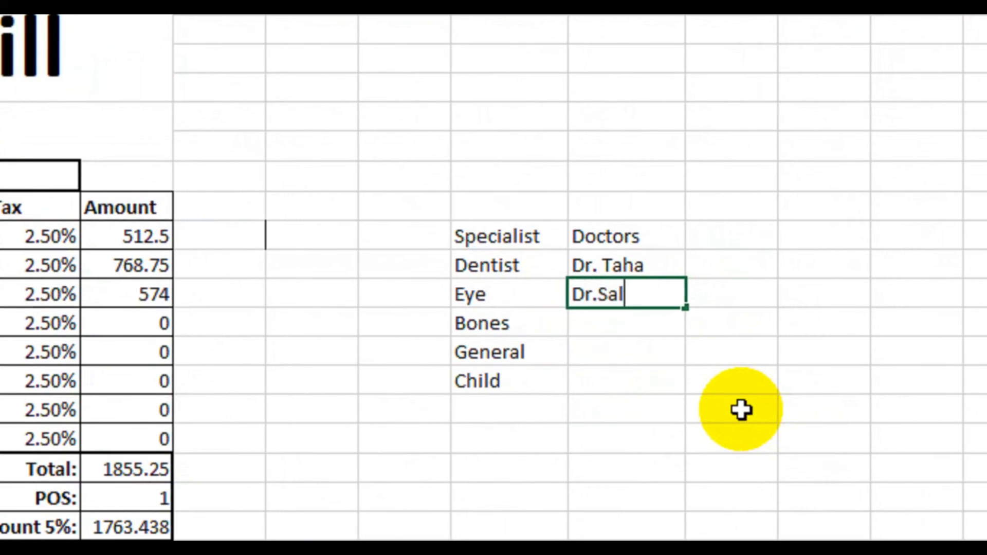
{"action": "key", "text": "BackSpace"}
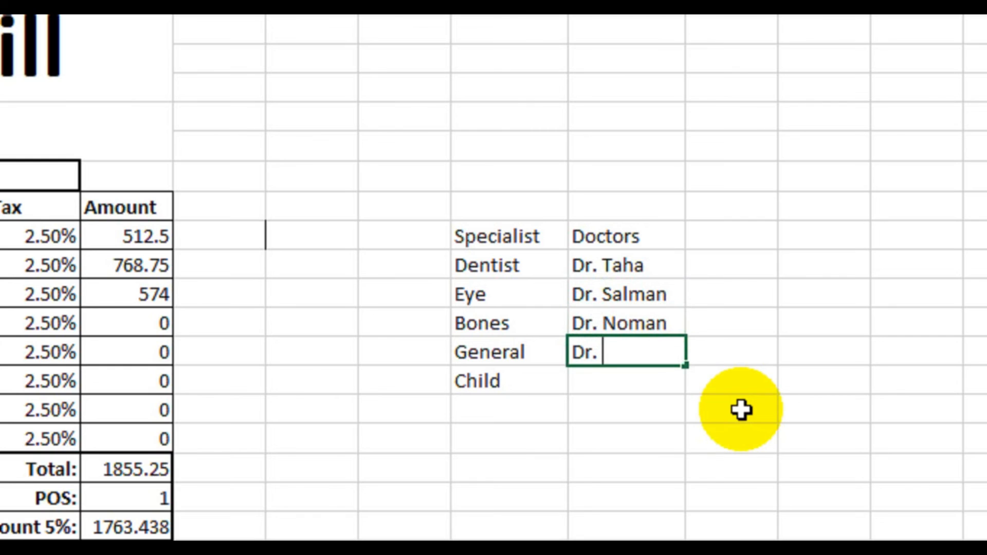
{"action": "type", "text": "d"}
{"action": "key", "text": "Return"}
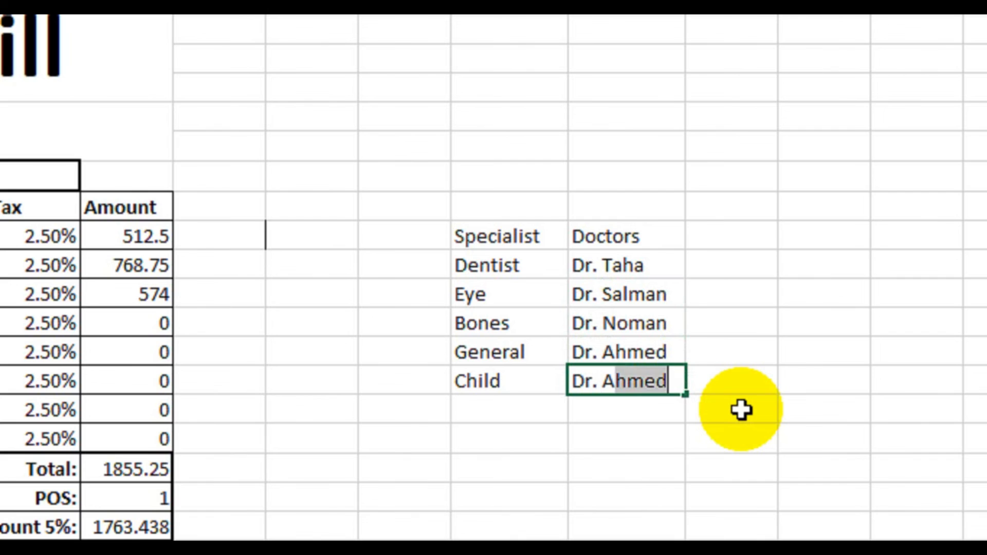
{"action": "type", "text": "Dr. Amir"}
{"action": "key", "text": "Return"}
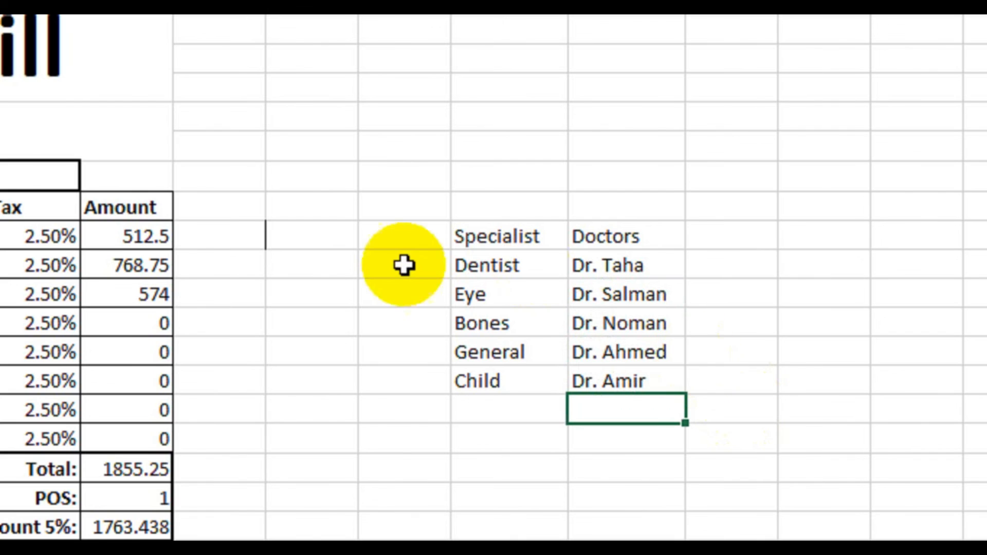
Step: Apply all borders and a thick box border to the specialist and doctor list in L9:M14
{"action": "left_click_drag", "start_coordinate": [481, 235], "coordinate": [626, 379]}
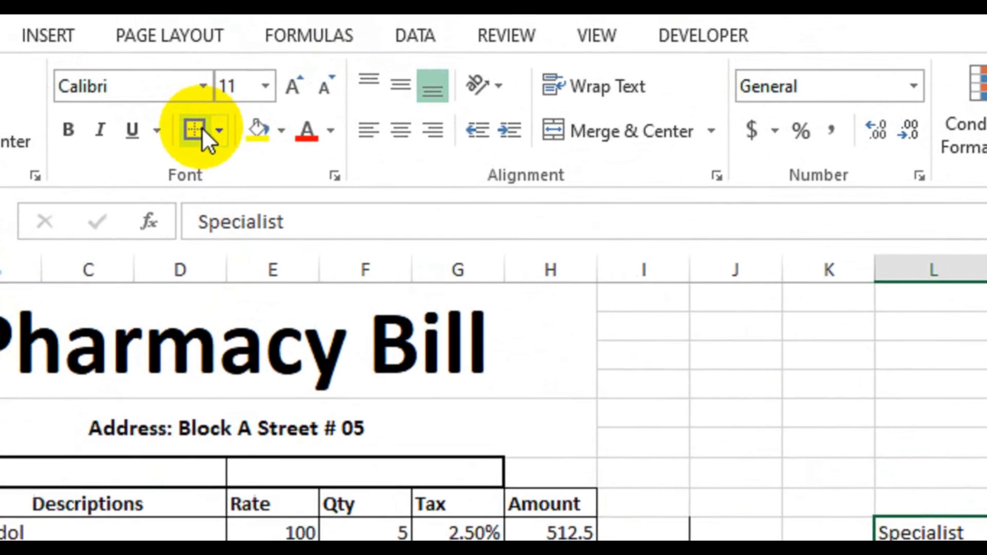
{"action": "left_click", "coordinate": [120, 84]}
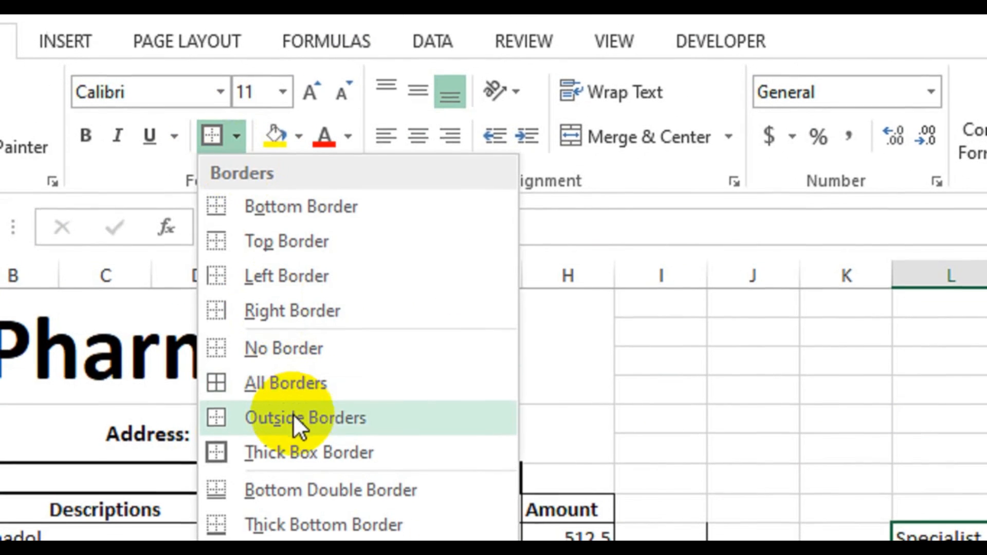
{"action": "left_click", "coordinate": [182, 372]}
{"action": "left_click", "coordinate": [238, 136]}
{"action": "left_click", "coordinate": [296, 391]}
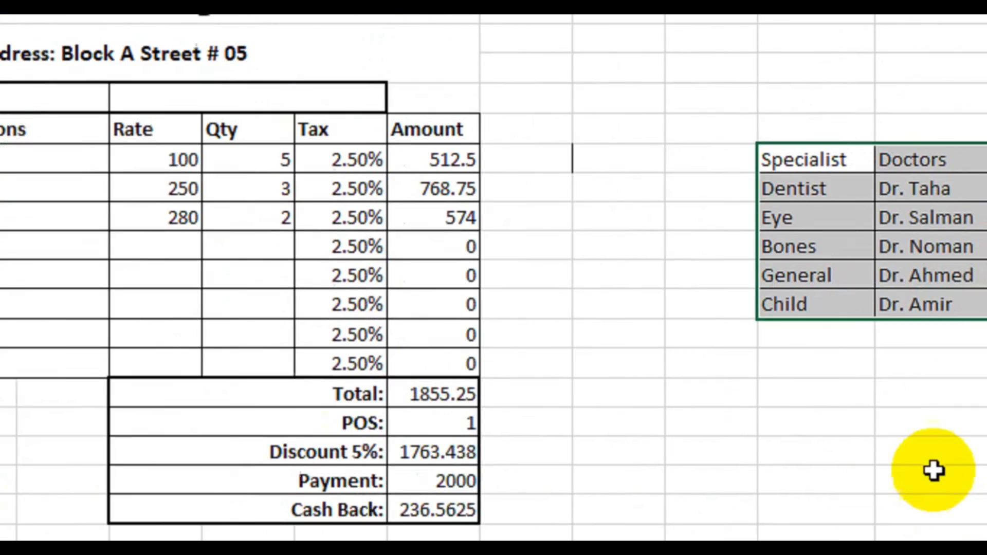
{"action": "left_click", "coordinate": [933, 471]}
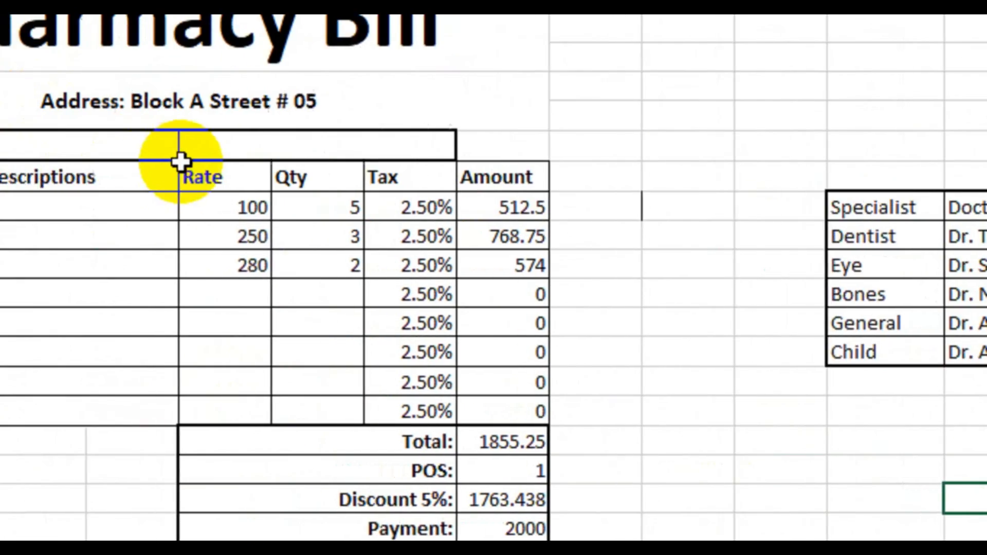
Step: Start a data validation rule for the merged cell B7 that allows a List
{"action": "left_click", "coordinate": [189, 154]}
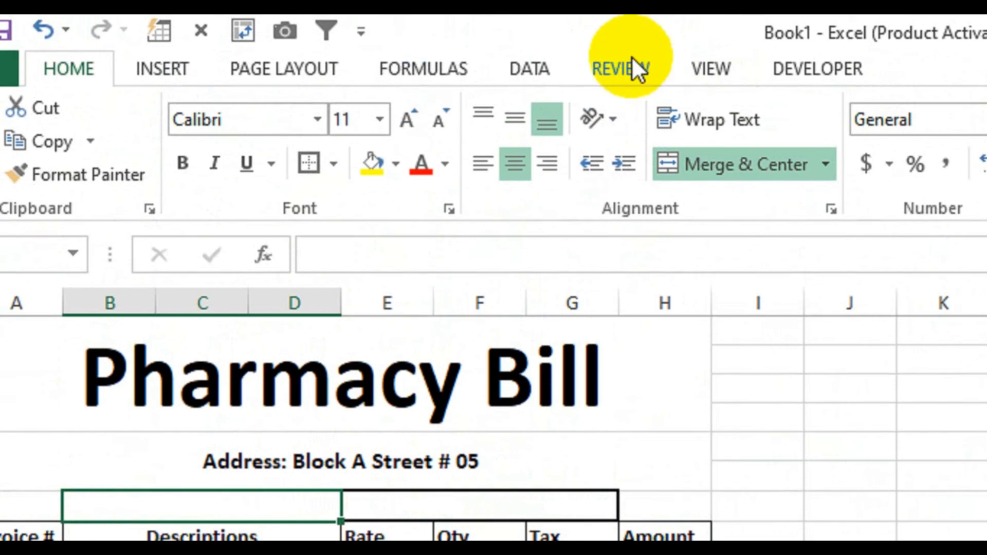
{"action": "left_click", "coordinate": [568, 72]}
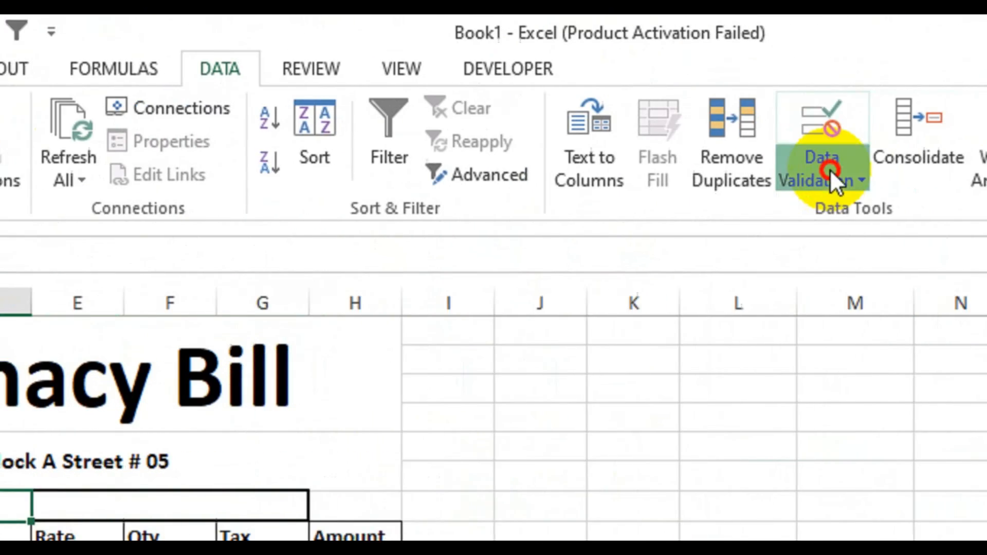
{"action": "left_click", "coordinate": [830, 173]}
{"action": "left_click", "coordinate": [778, 213]}
{"action": "left_click_drag", "start_coordinate": [562, 195], "coordinate": [412, 80]}
{"action": "left_click", "coordinate": [388, 237]}
{"action": "left_click", "coordinate": [360, 332]}
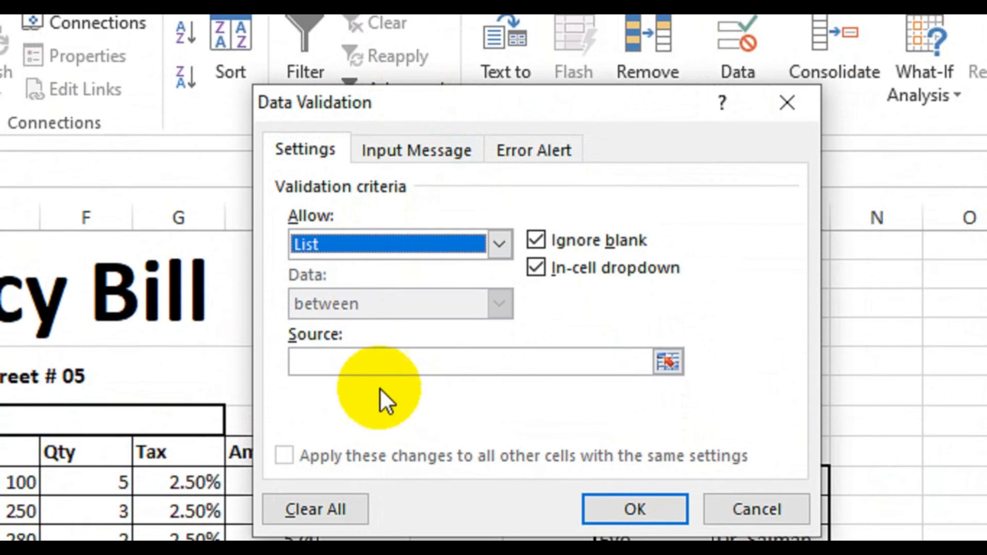
Step: Set the validation source to =$L$10:$L$14, apply the rule, and check the drop-down choices in B7
{"action": "left_click", "coordinate": [375, 371]}
{"action": "left_click_drag", "start_coordinate": [499, 105], "coordinate": [351, 43]}
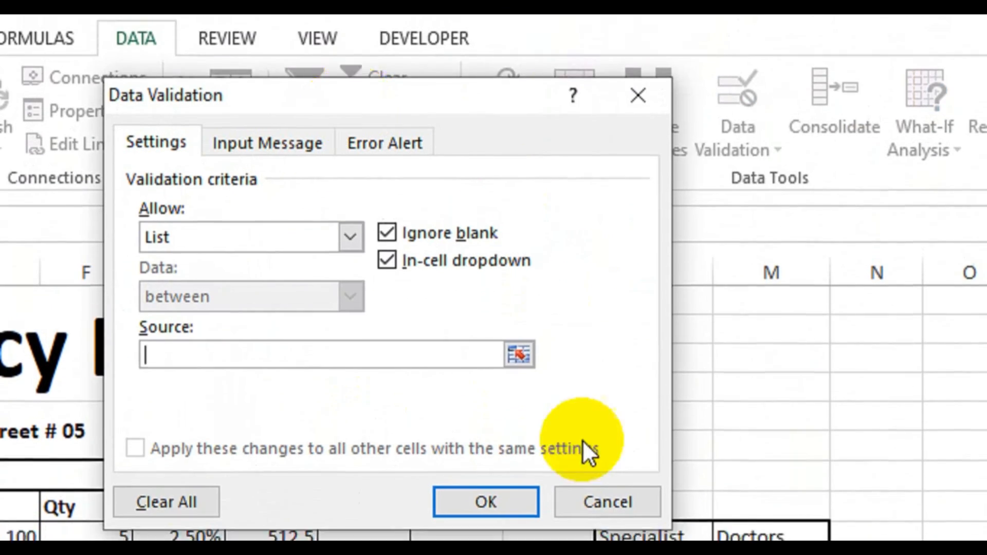
{"action": "left_click_drag", "start_coordinate": [474, 57], "coordinate": [403, 29]}
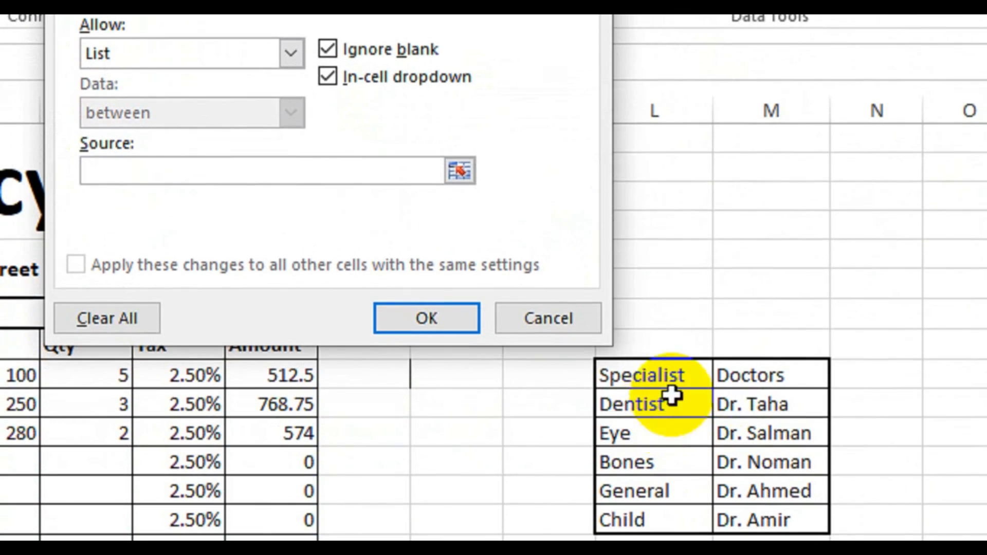
{"action": "left_click_drag", "start_coordinate": [645, 403], "coordinate": [644, 520]}
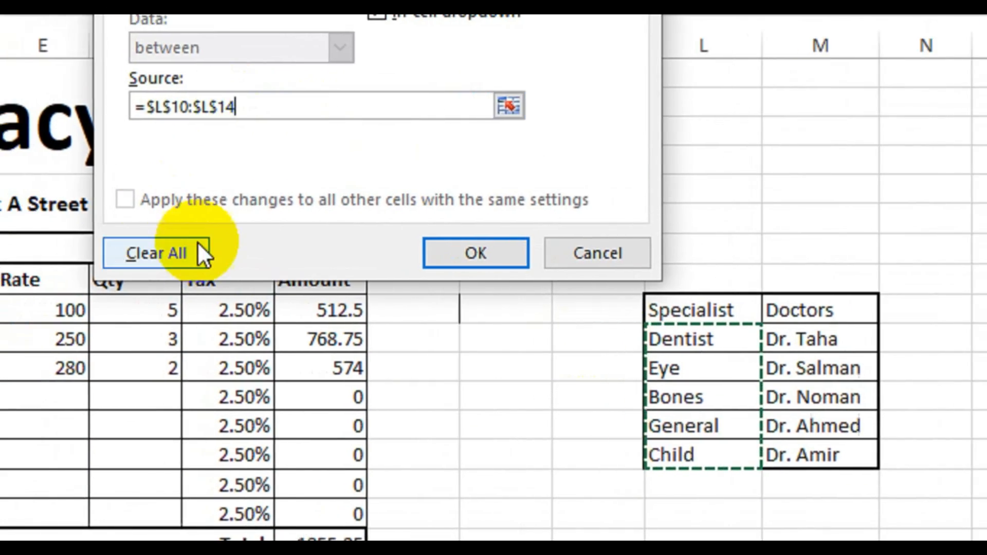
{"action": "left_click", "coordinate": [435, 216]}
{"action": "left_click", "coordinate": [50, 249]}
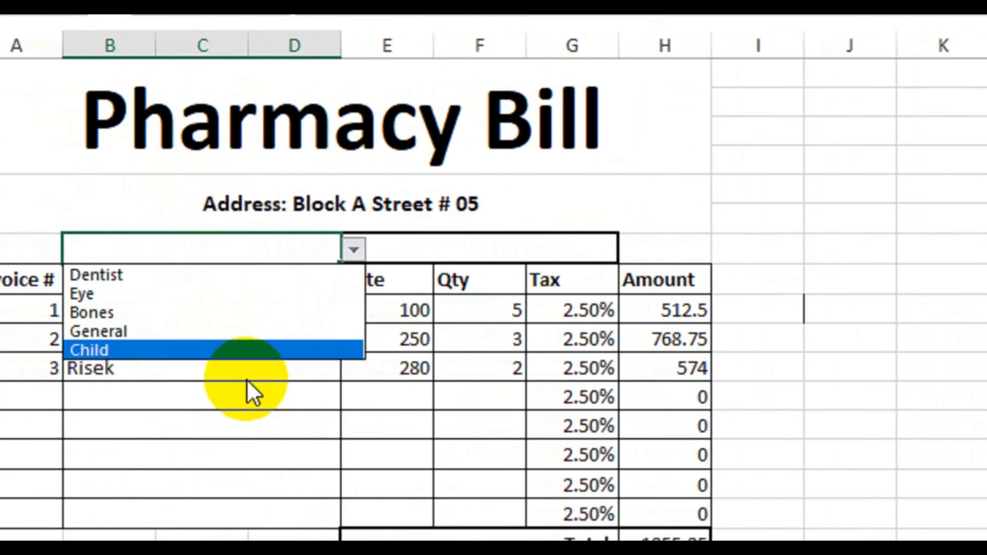
{"action": "key", "text": "Escape"}
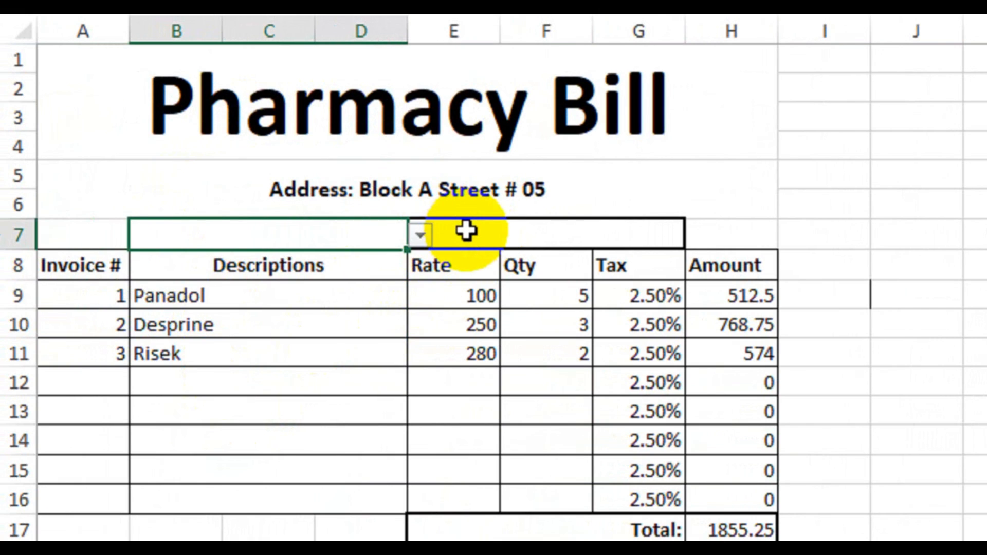
Step: Enter =VLOOKUP(B7,L9:M14,2,0) in the merged cell E7 to look up the doctor for the chosen specialty
{"action": "left_click", "coordinate": [571, 236]}
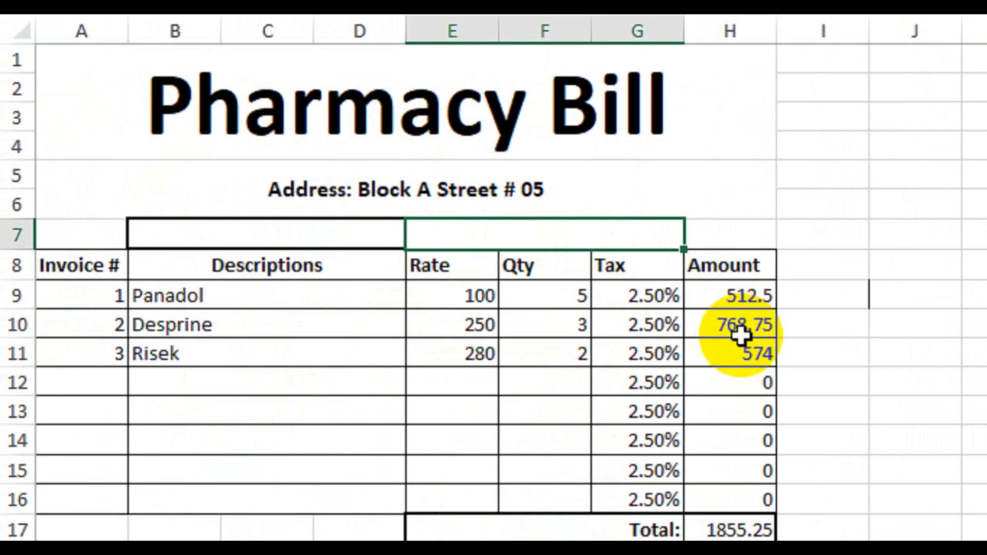
{"action": "type", "text": "=vloo"}
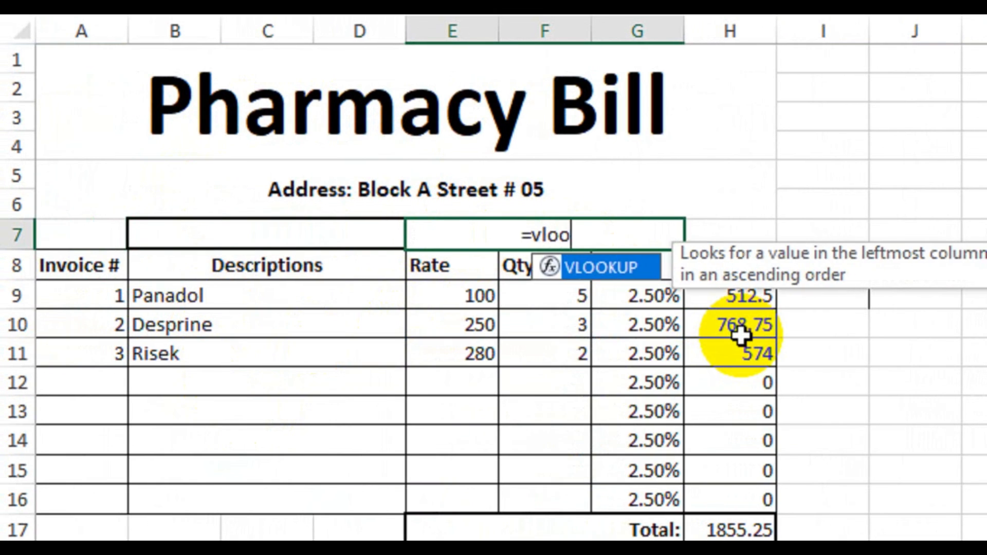
{"action": "key", "text": "Tab"}
{"action": "left_click", "coordinate": [359, 236]}
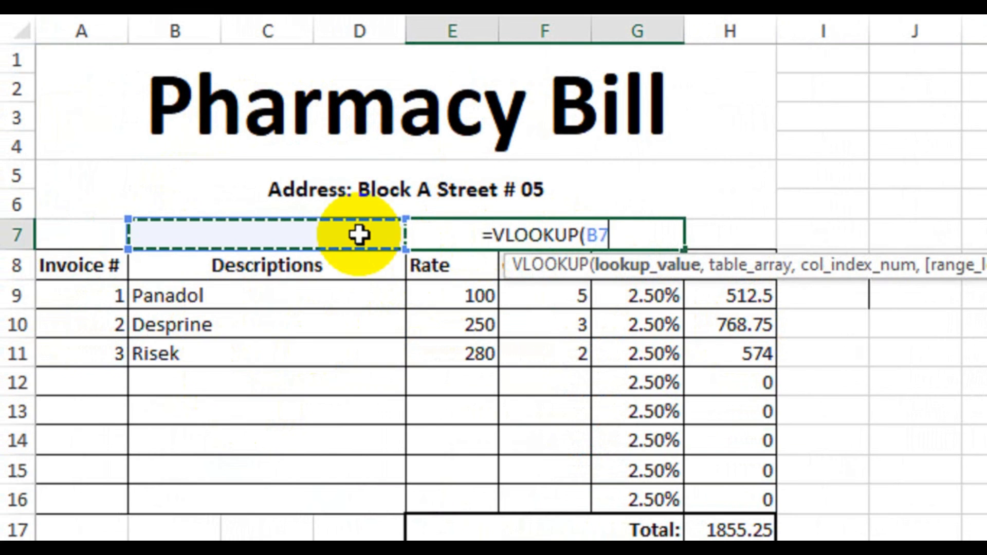
{"action": "type", "text": ","}
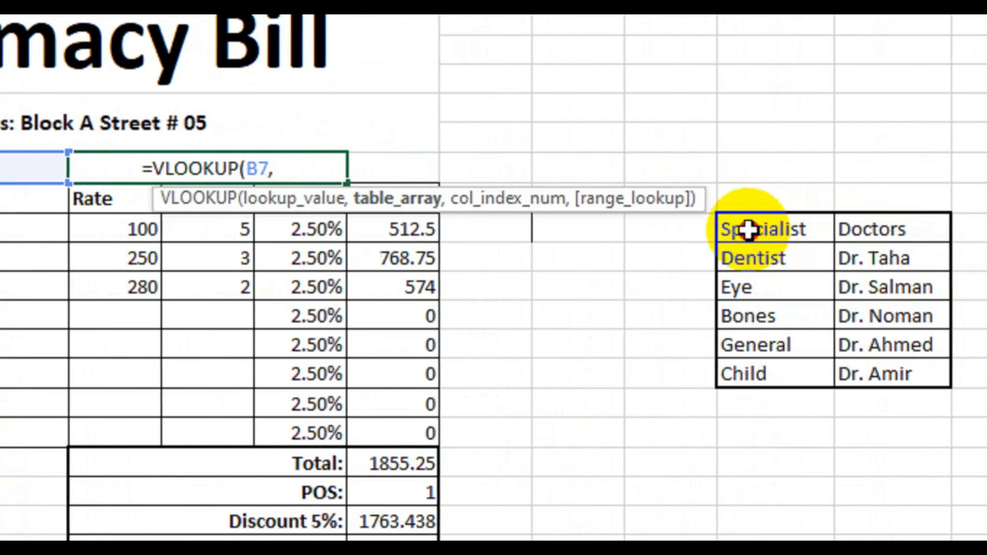
{"action": "left_click_drag", "start_coordinate": [748, 230], "coordinate": [857, 373]}
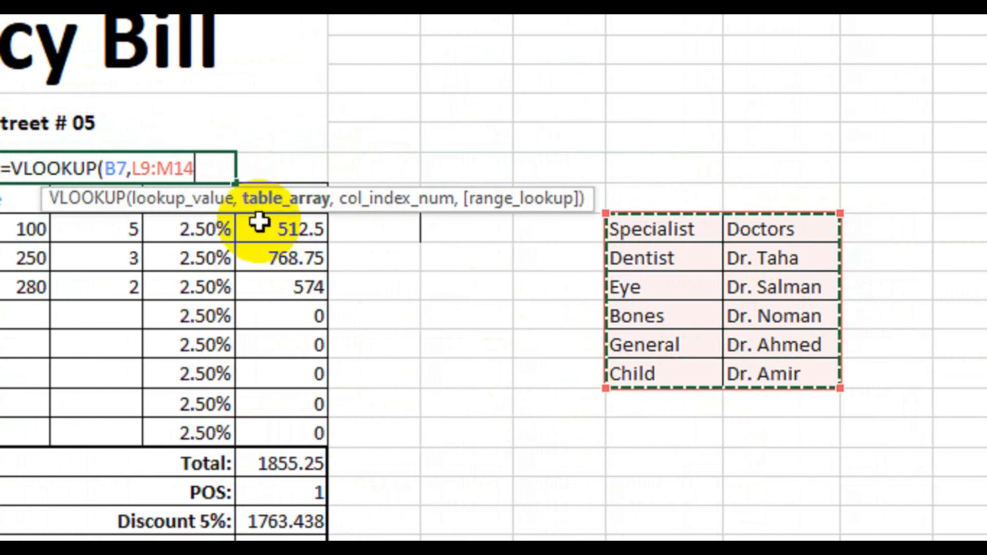
{"action": "type", "text": ","}
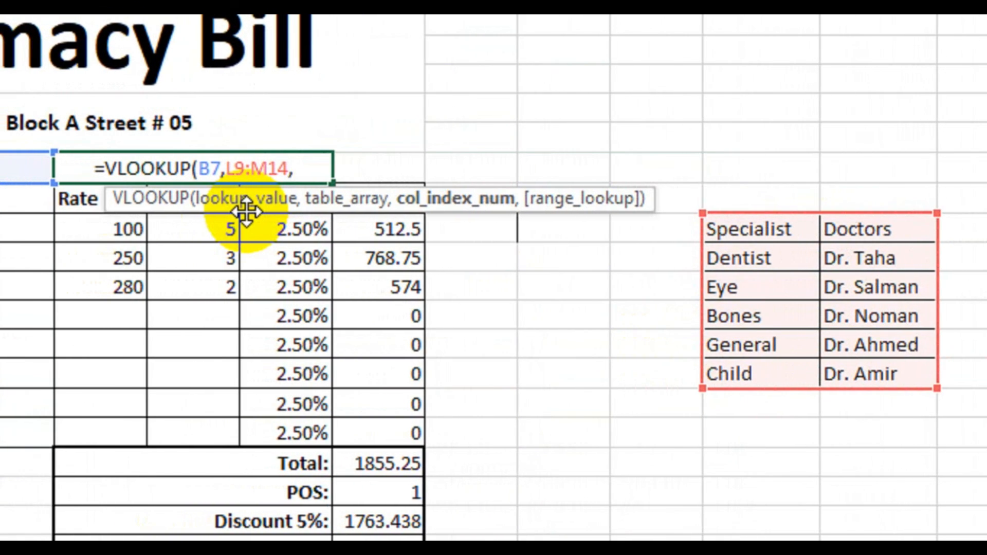
{"action": "type", "text": "2,0"}
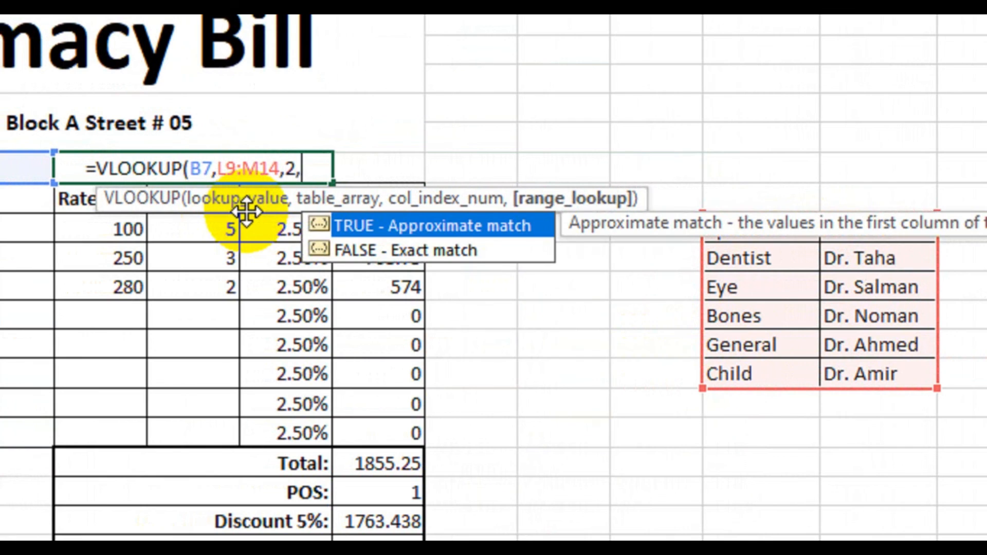
{"action": "type", "text": ")"}
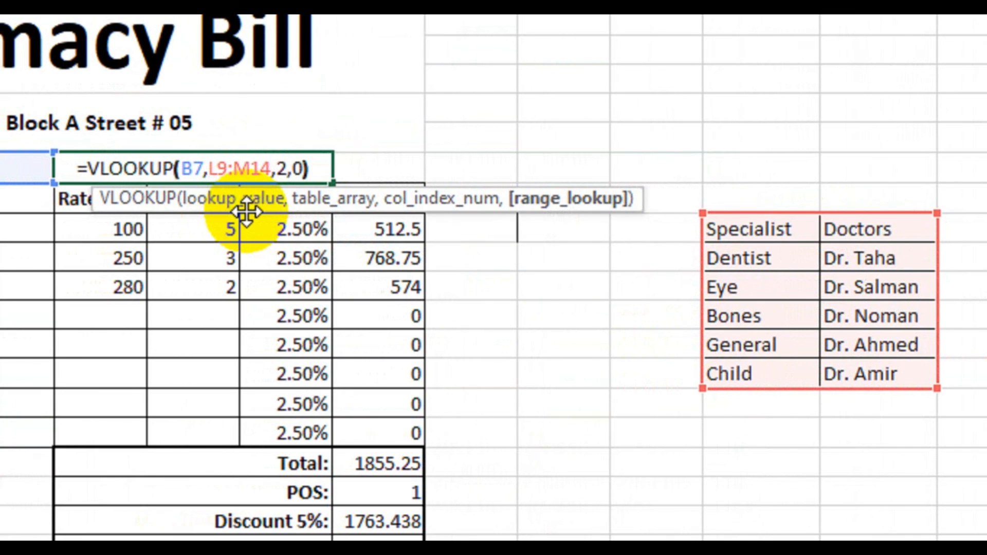
{"action": "key", "text": "Return"}
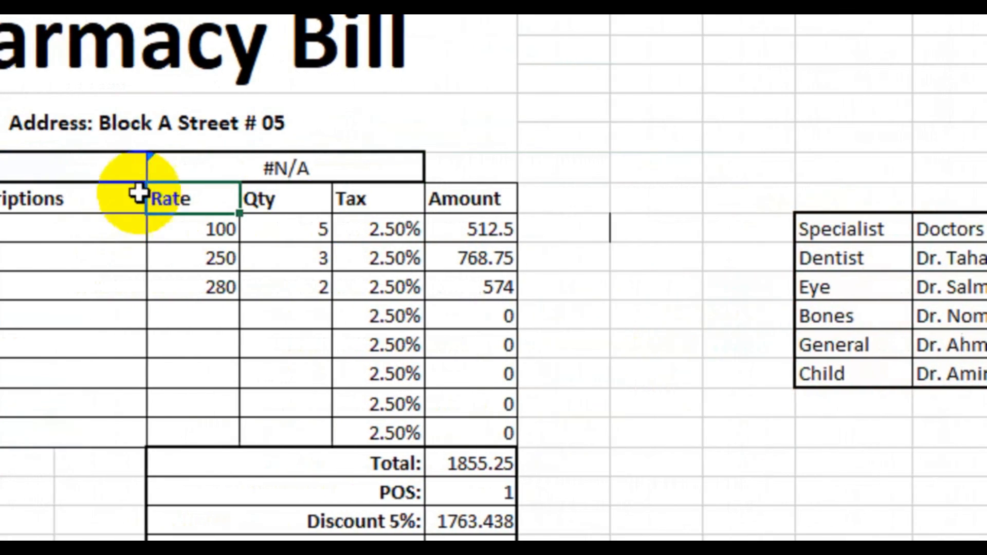
Step: Choose General from the specialty drop-down in B7 to test the doctor lookup
{"action": "left_click", "coordinate": [34, 169]}
{"action": "left_click", "coordinate": [67, 169]}
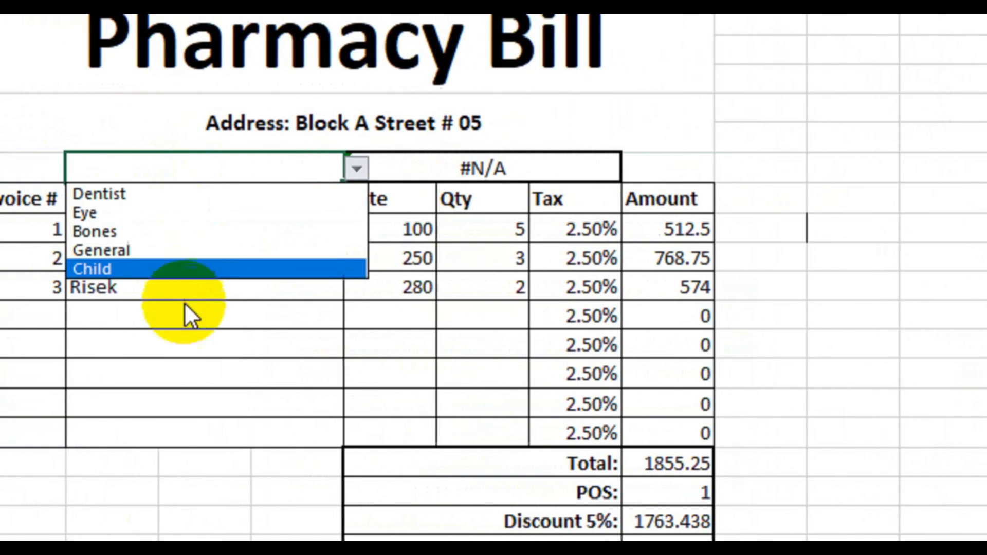
{"action": "key", "text": "Escape"}
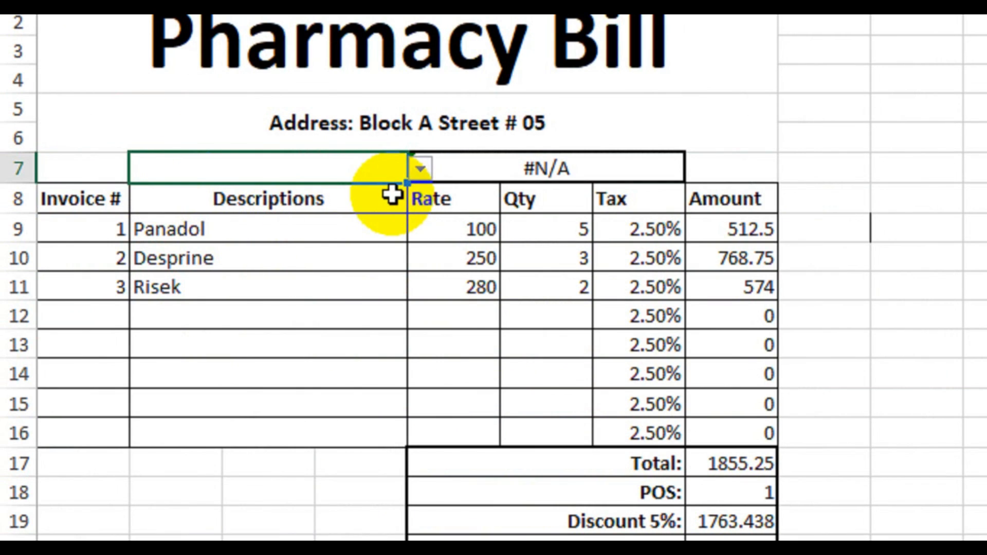
{"action": "left_click", "coordinate": [418, 167]}
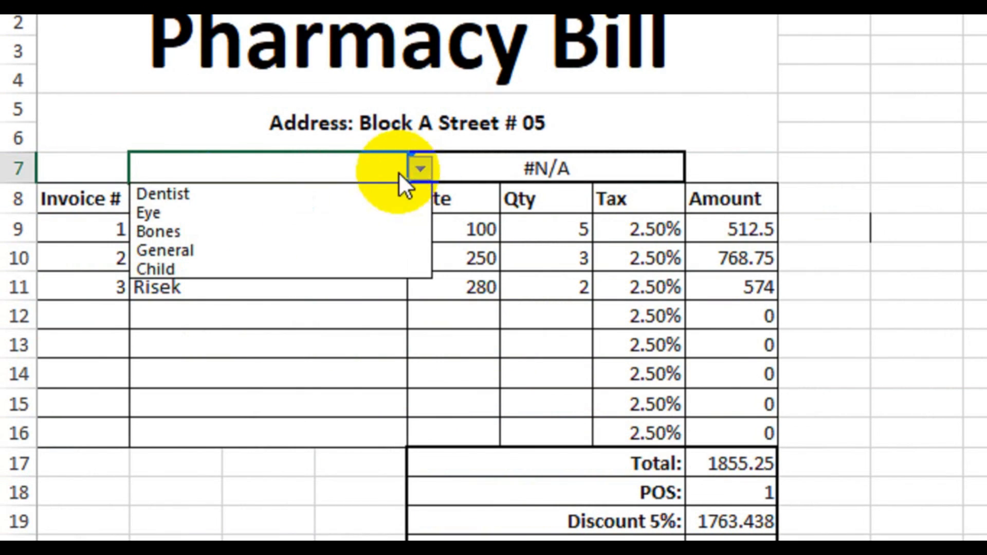
{"action": "left_click", "coordinate": [261, 250]}
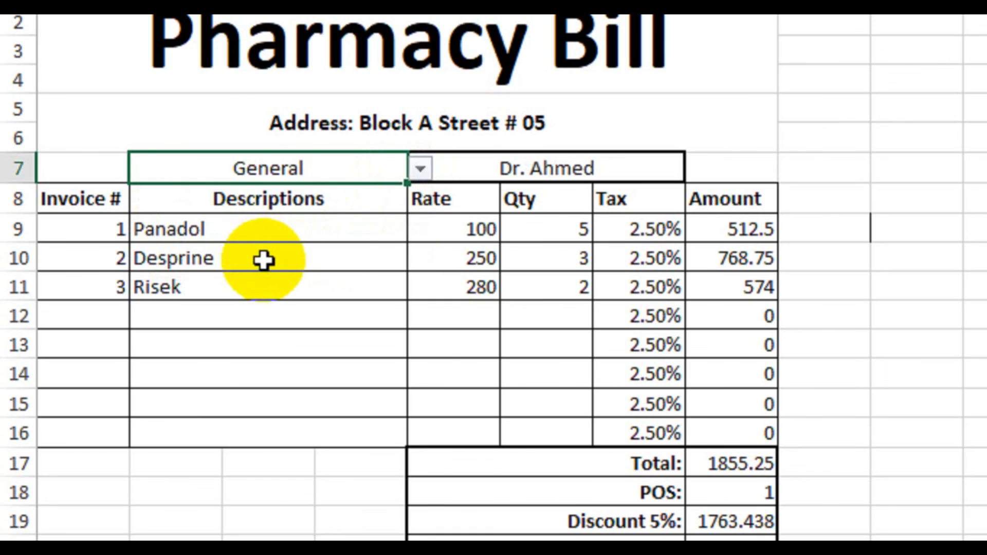
{"action": "left_click", "coordinate": [520, 233]}
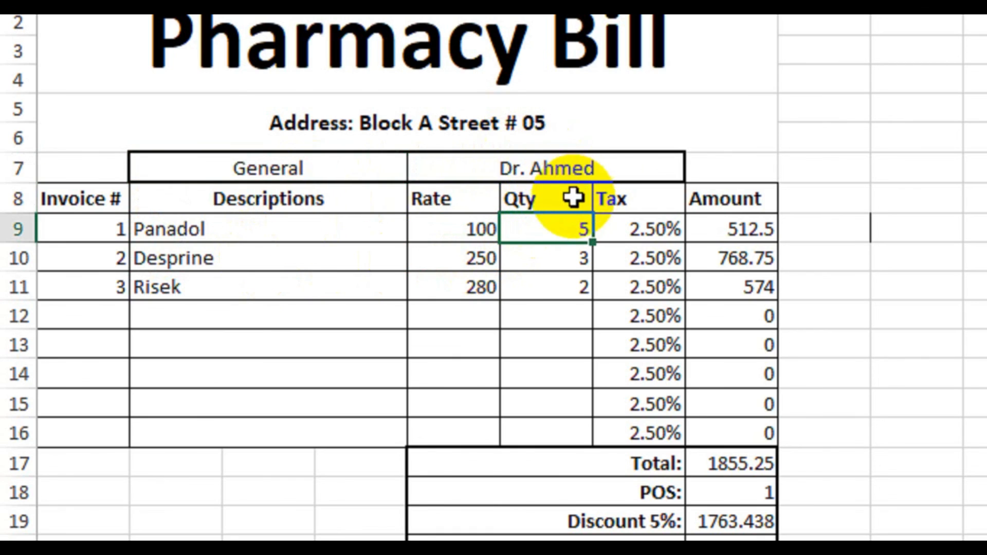